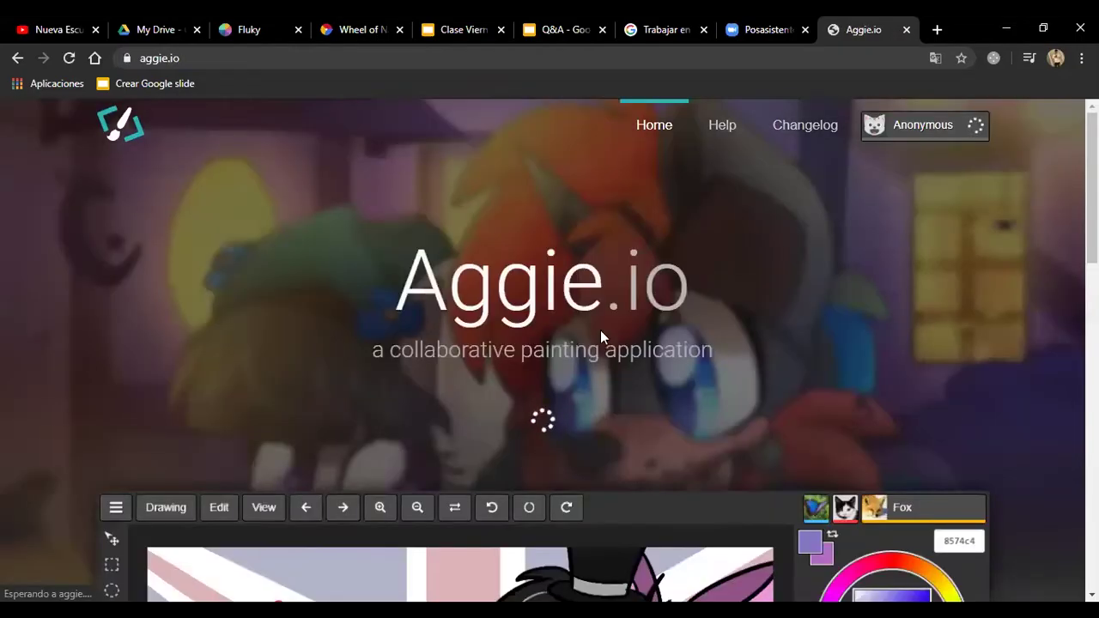
Step: Look over the aggie.io home page and start a new blank drawing
scroll(699, 388, down, 5)
scroll(709, 399, down, 10)
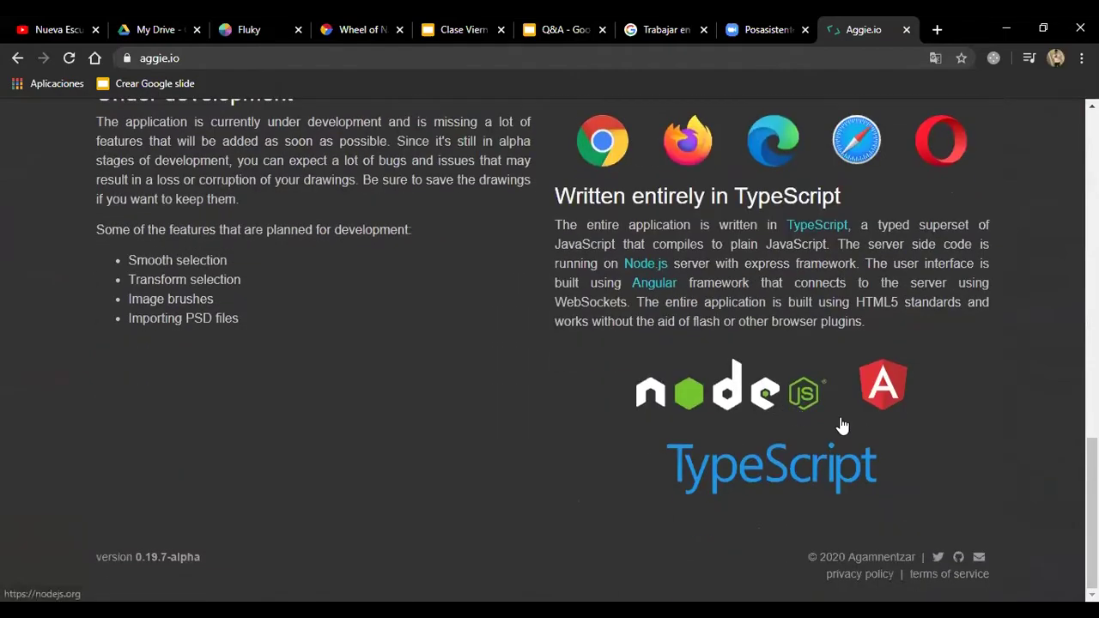
scroll(880, 439, up, 4)
scroll(925, 428, up, 7)
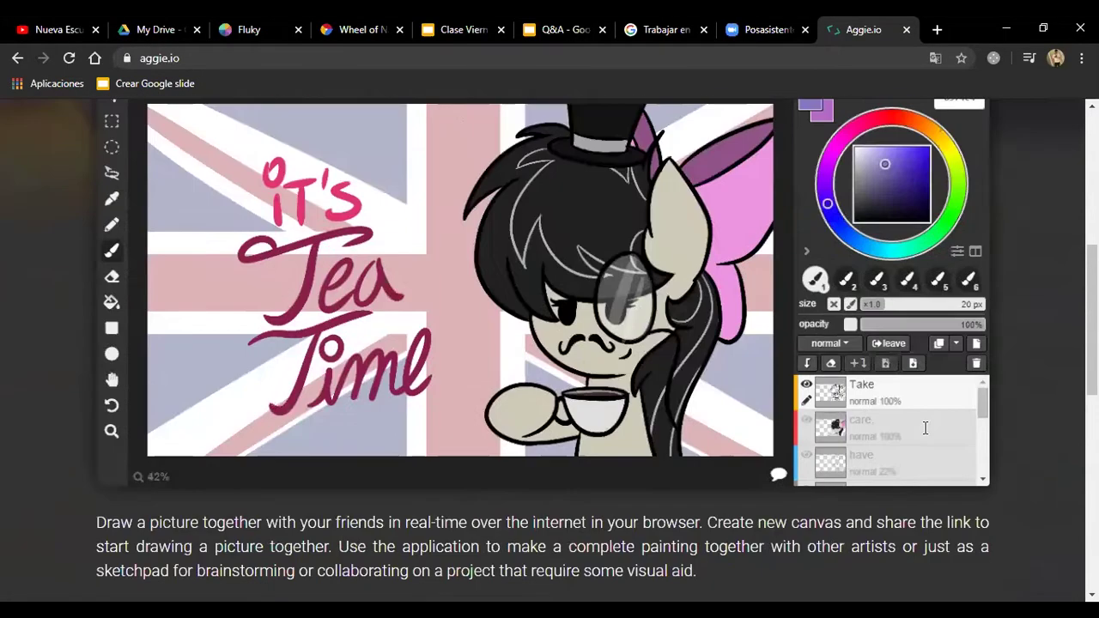
scroll(924, 434, up, 2)
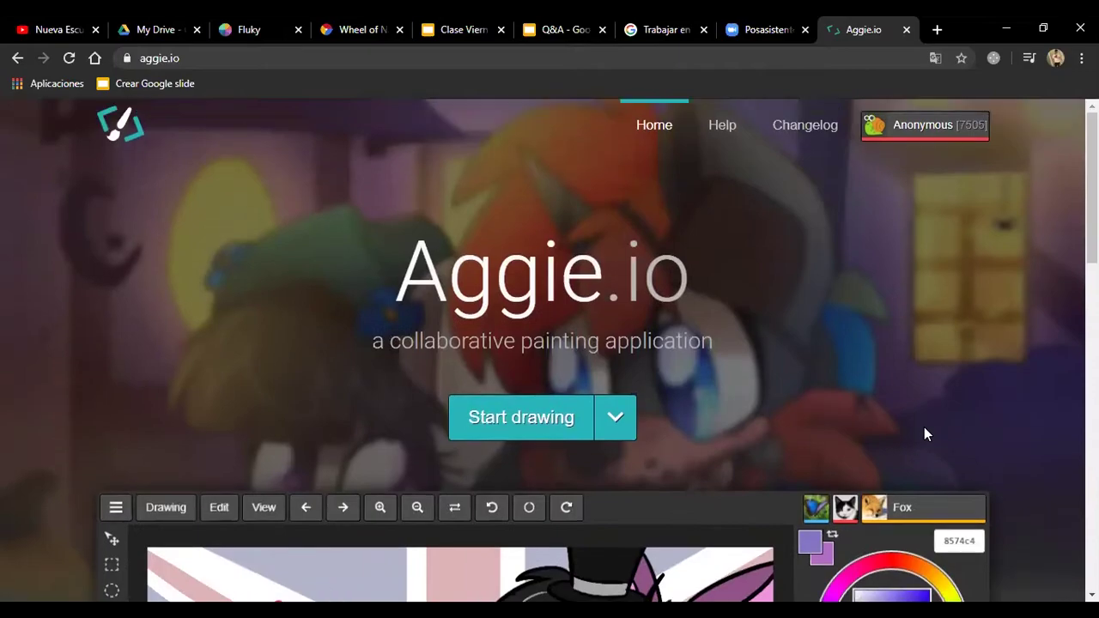
click(564, 425)
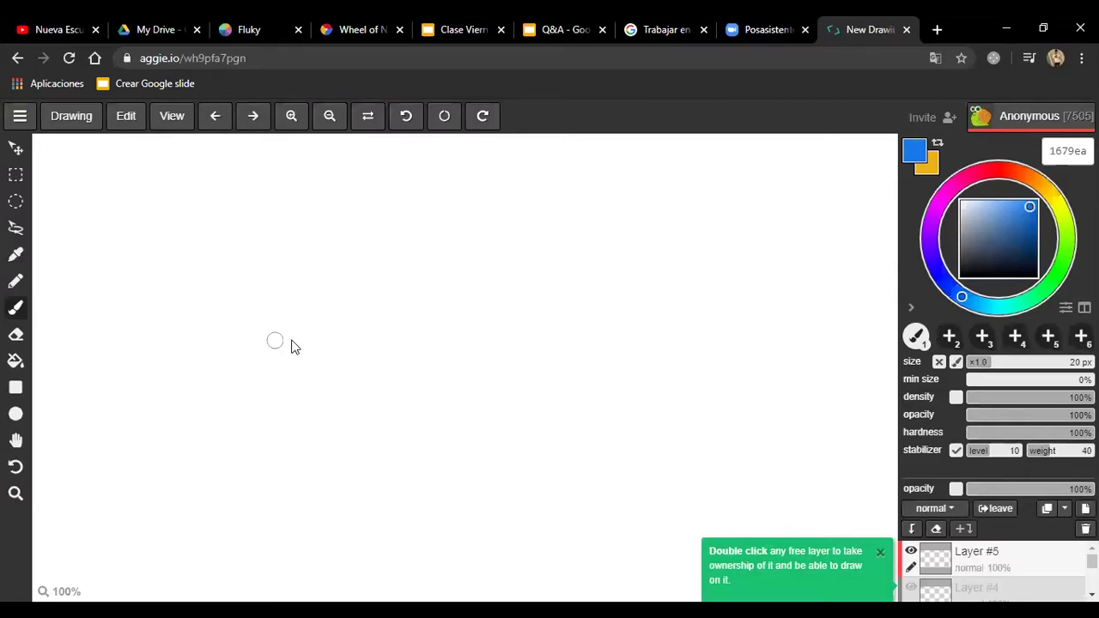
click(20, 116)
click(162, 121)
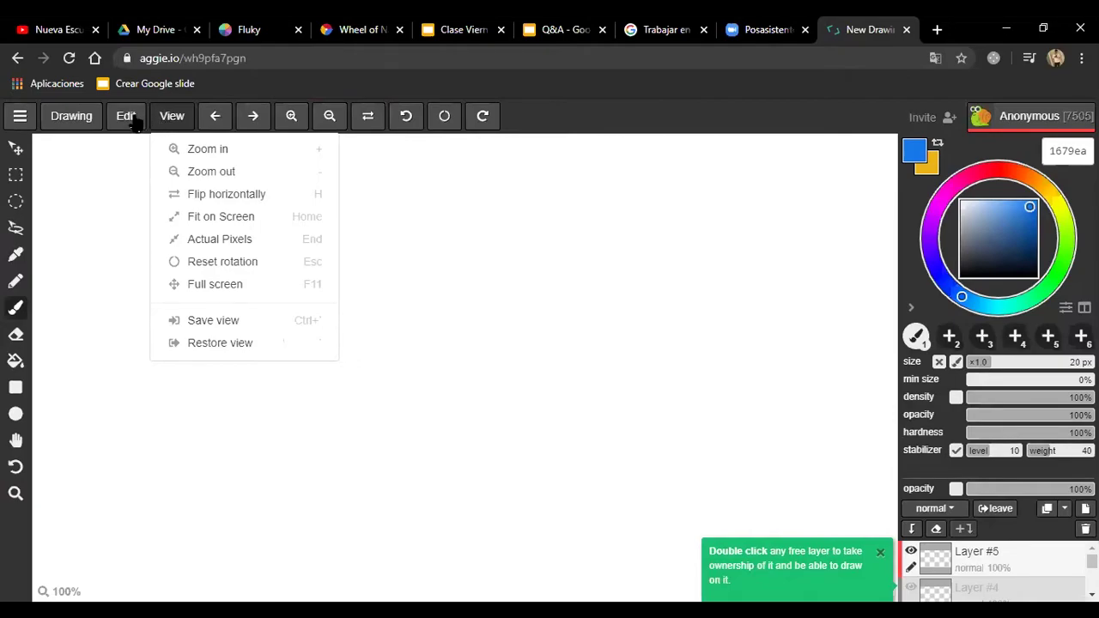
click(129, 119)
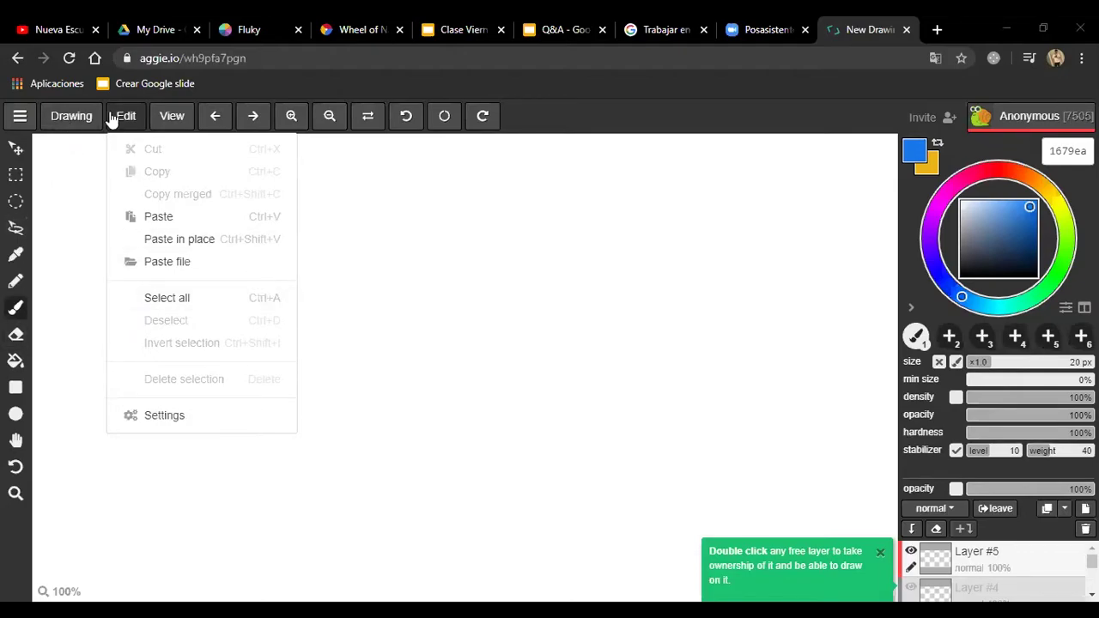
click(74, 123)
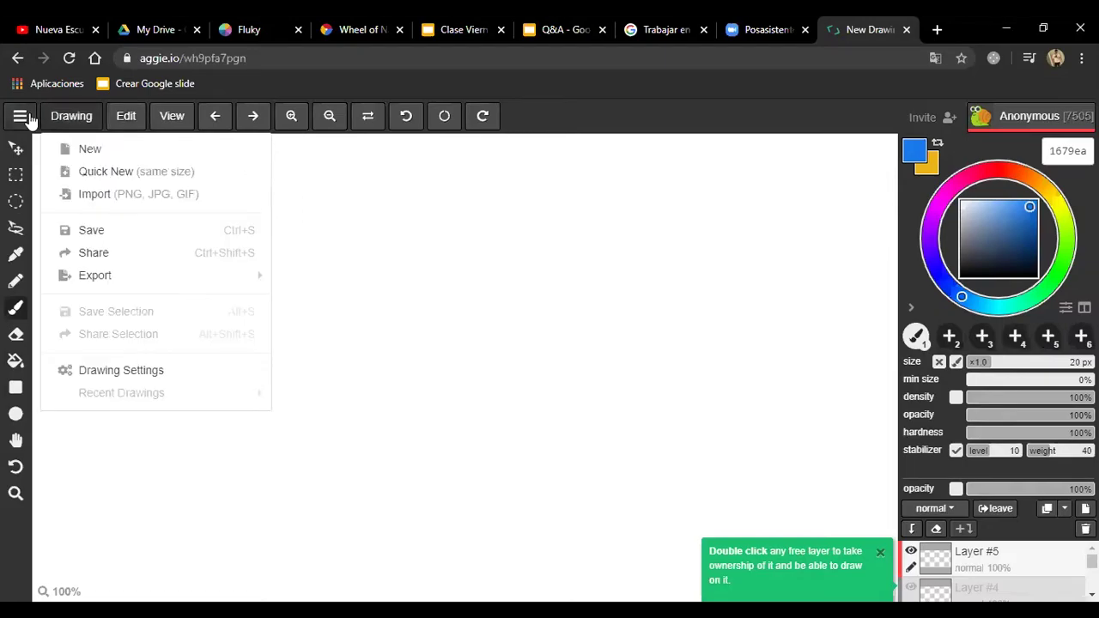
click(19, 116)
click(66, 121)
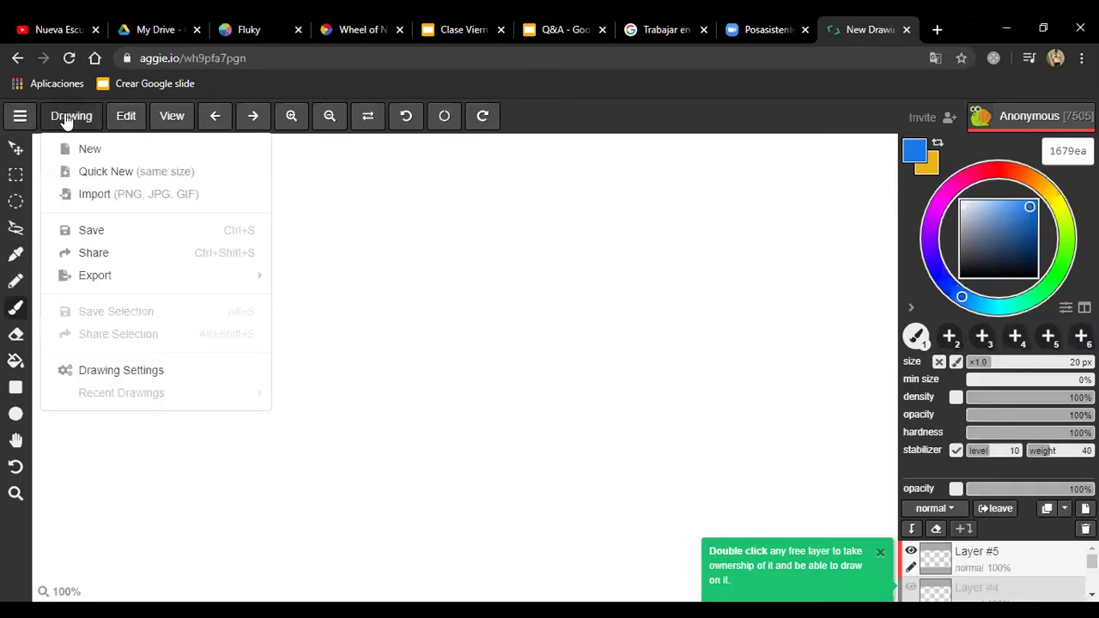
click(537, 214)
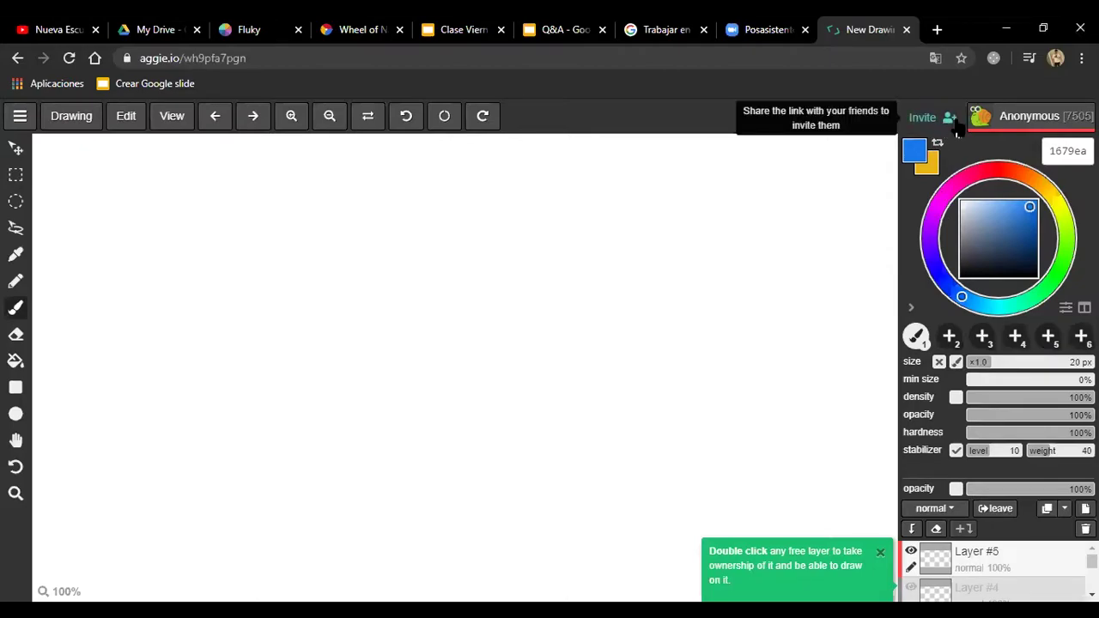
Step: Paint a blue vertical stroke near the canvas's top-right corner and dismiss the layer-ownership notice
drag(820, 159, 865, 257)
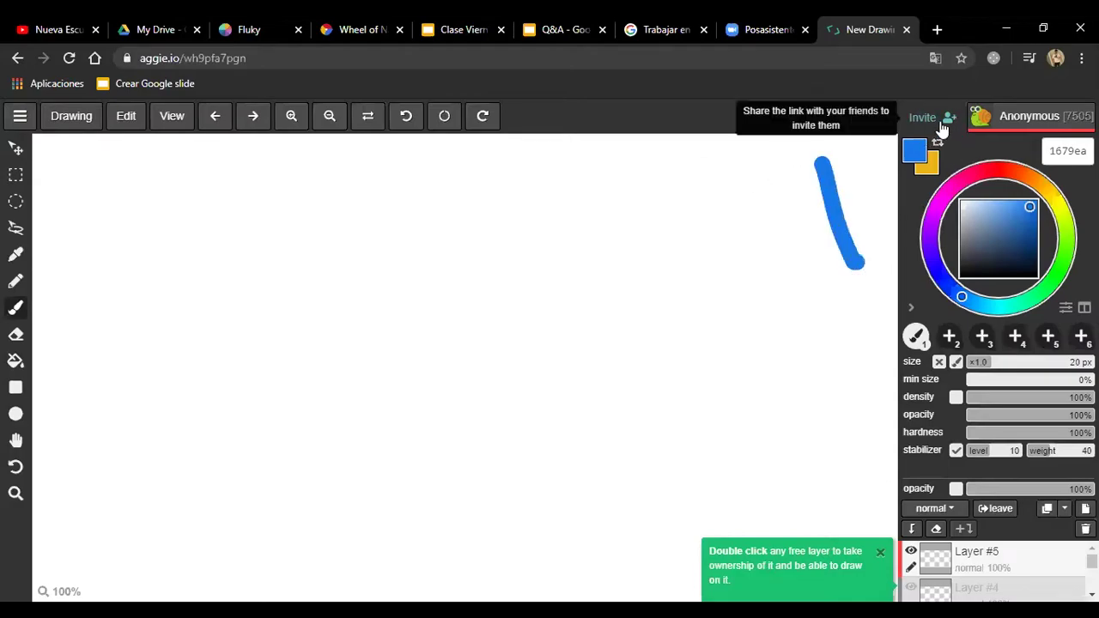
click(977, 117)
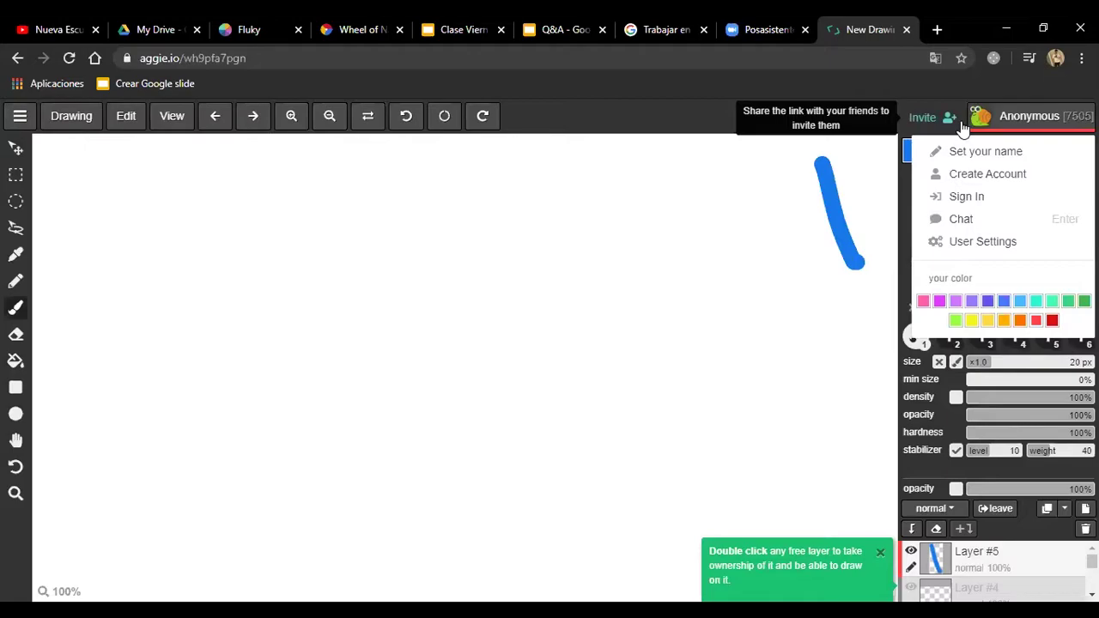
click(953, 122)
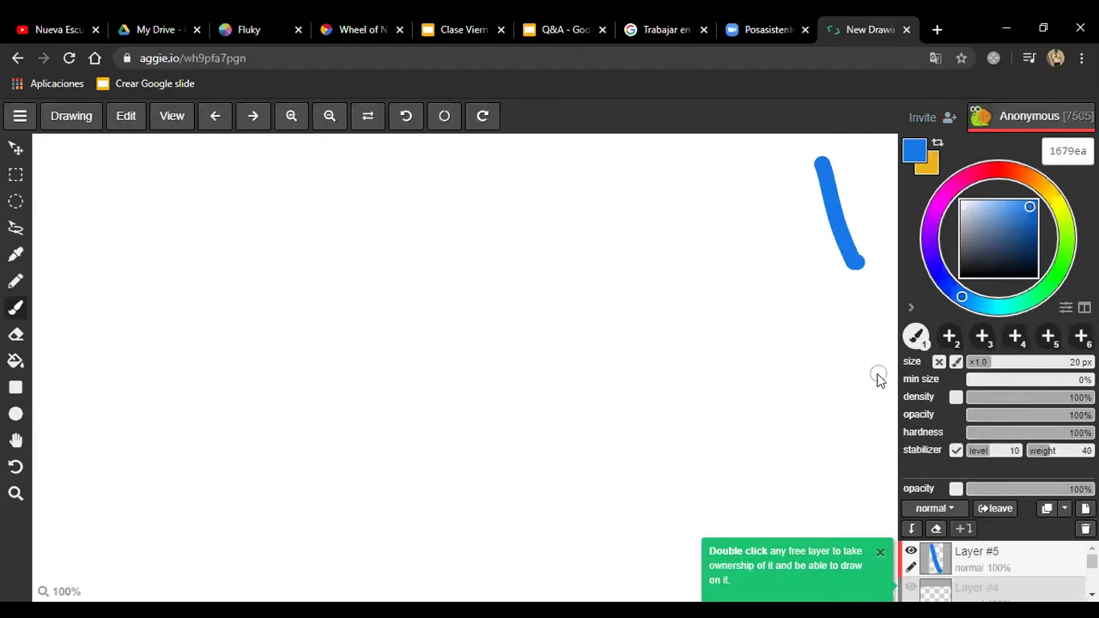
click(15, 255)
click(16, 307)
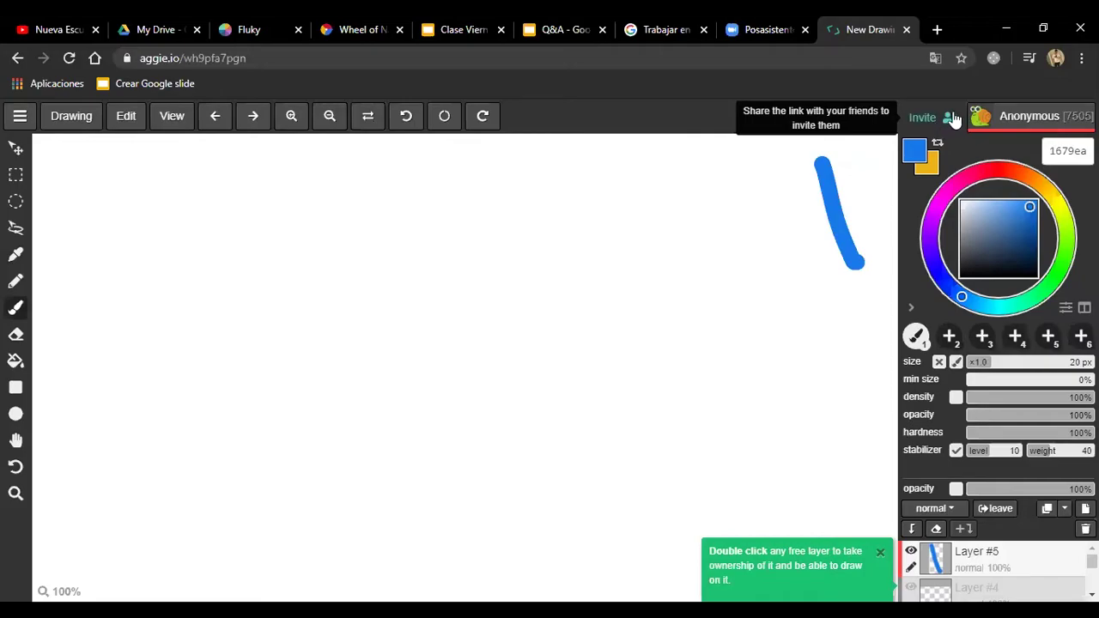
click(880, 551)
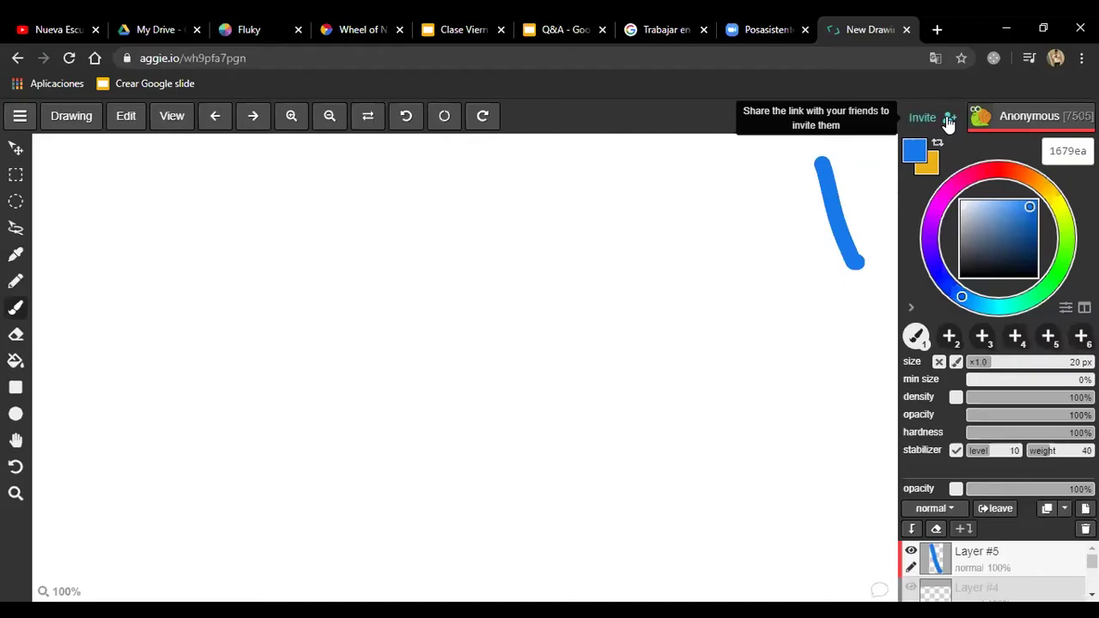
Step: Look through the Drawing file options, then bring up the general site menu
click(71, 116)
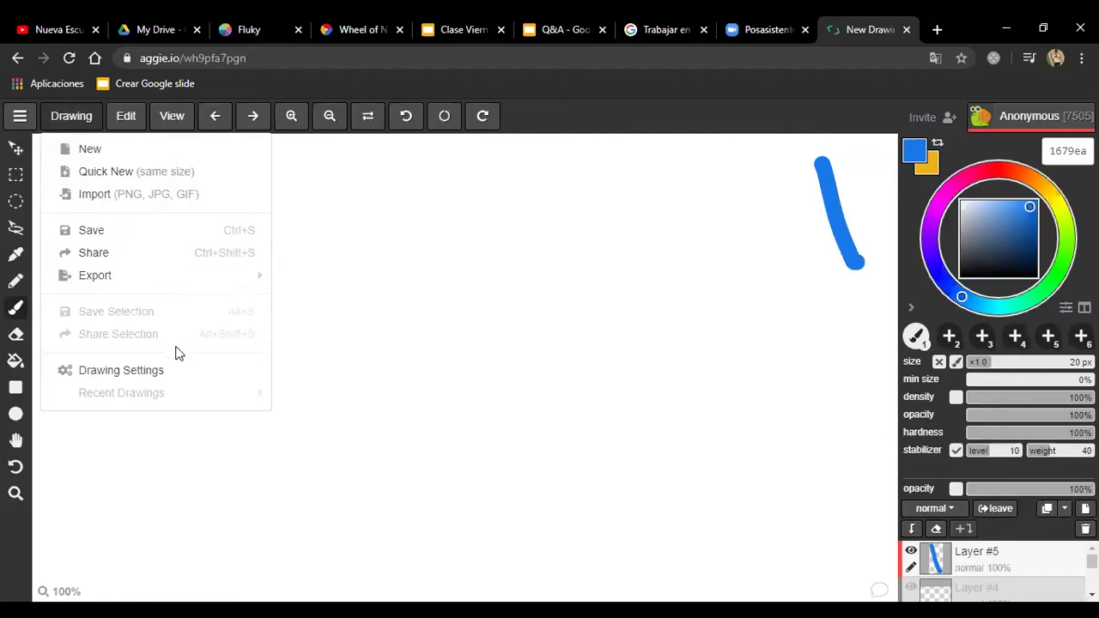
click(947, 122)
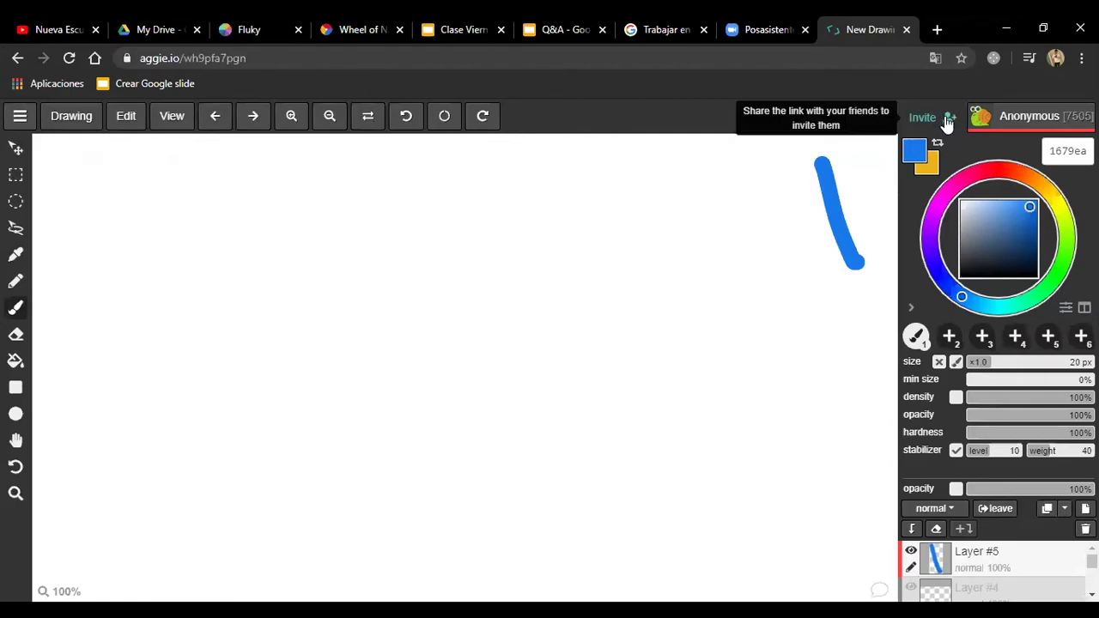
scroll(992, 558, down, 3)
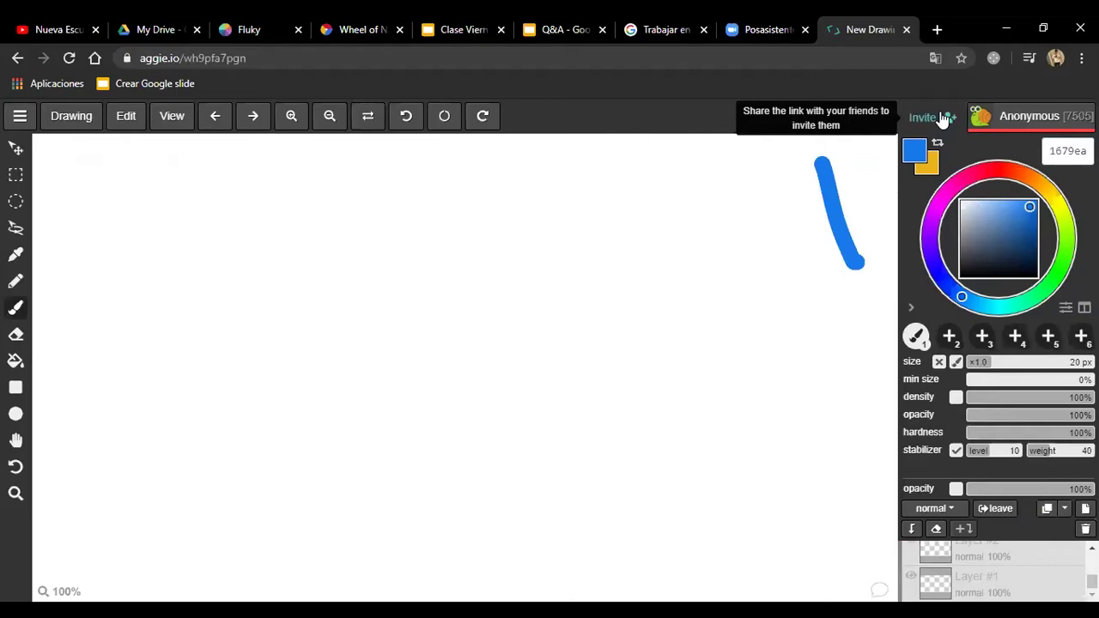
click(21, 122)
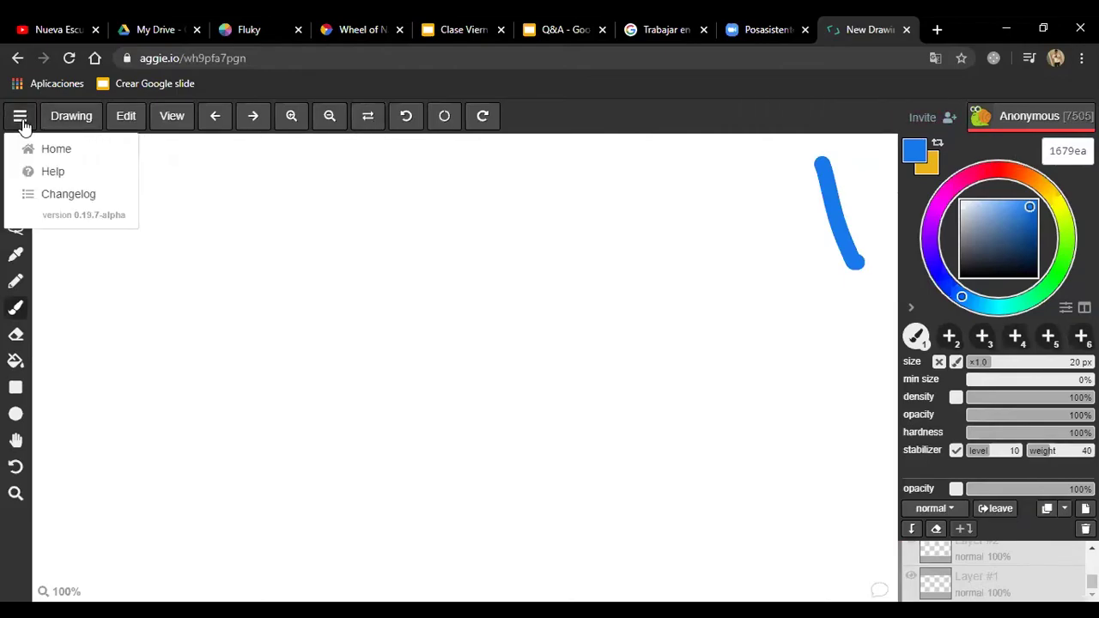
click(60, 121)
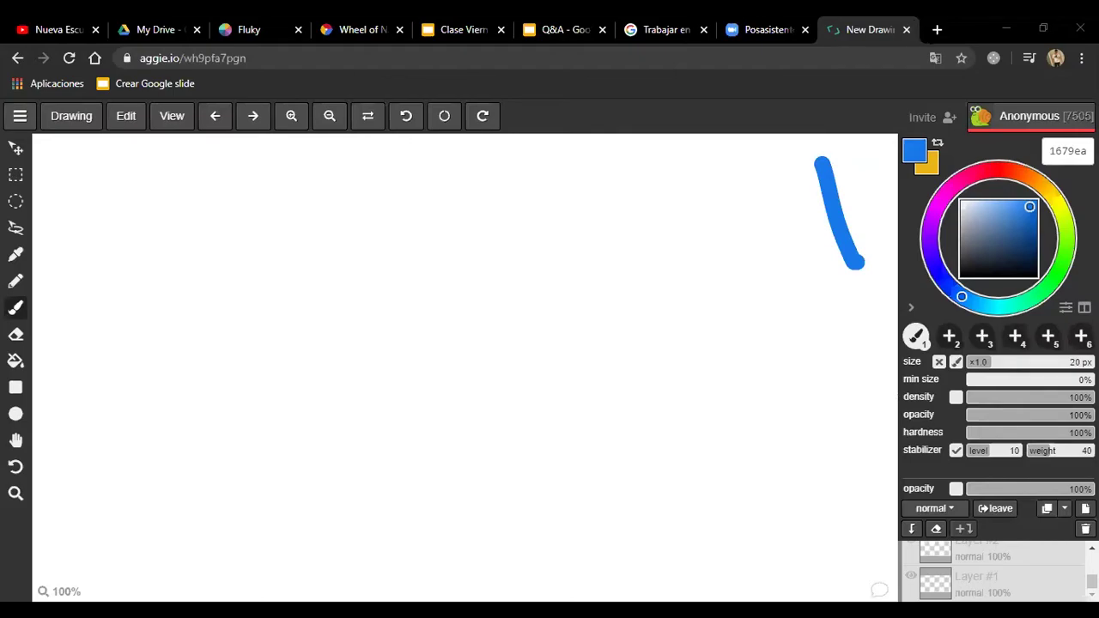
click(936, 29)
key(Return)
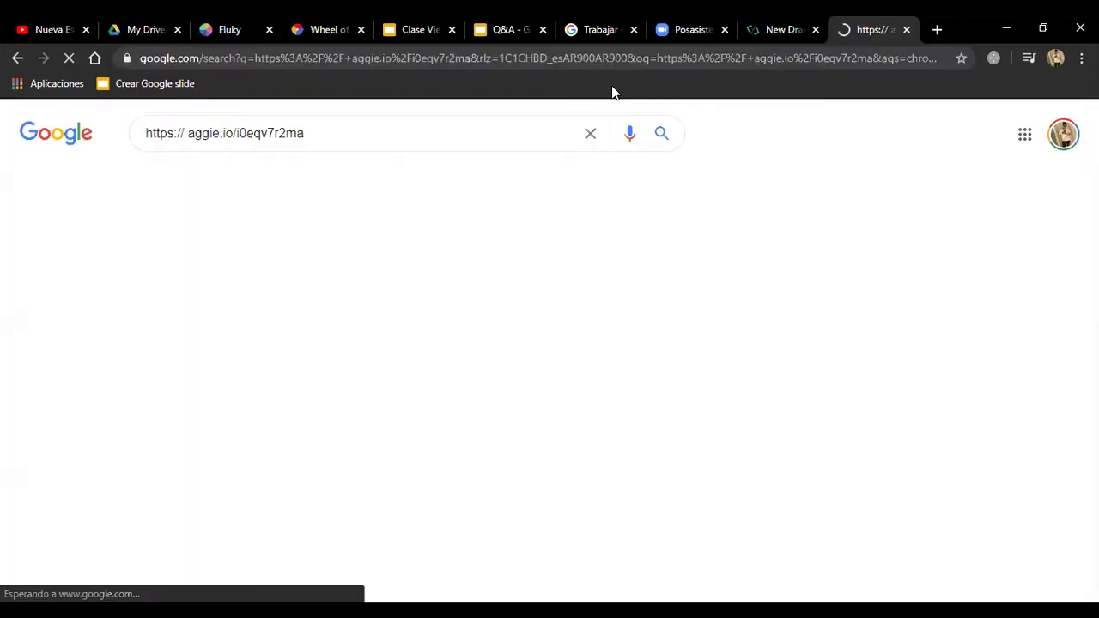
click(374, 134)
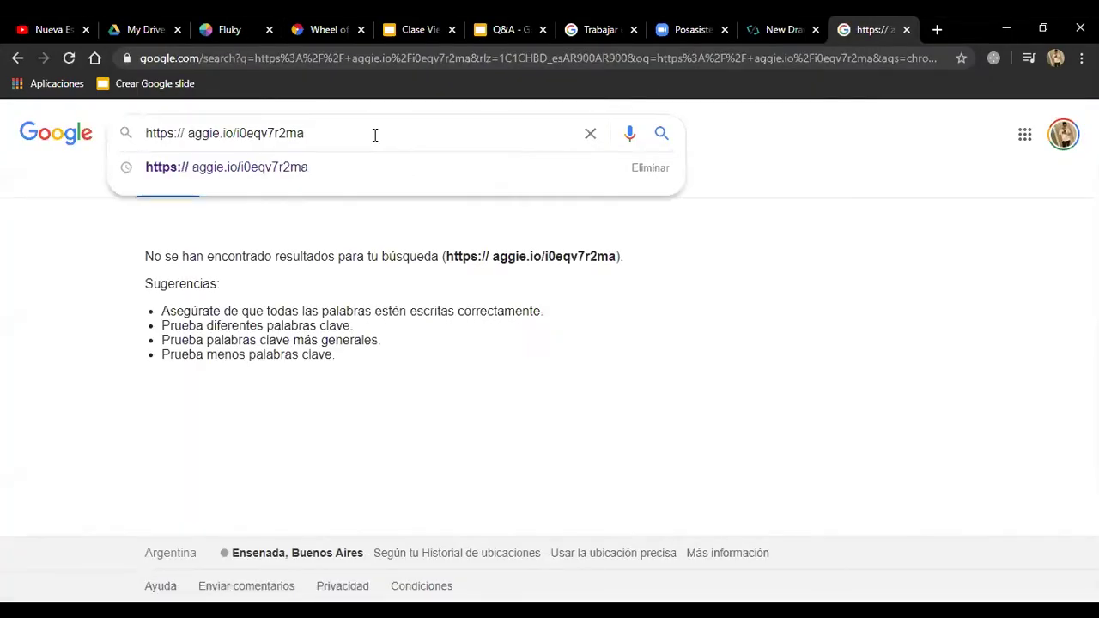
click(195, 166)
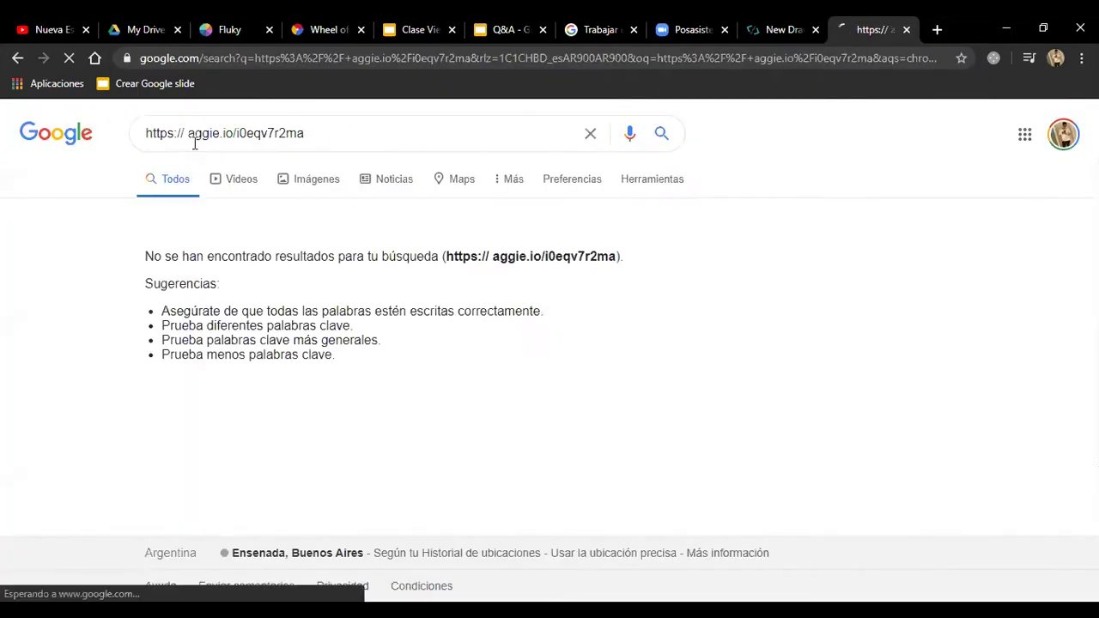
click(189, 133)
key(BackSpace)
drag(301, 133, 191, 134)
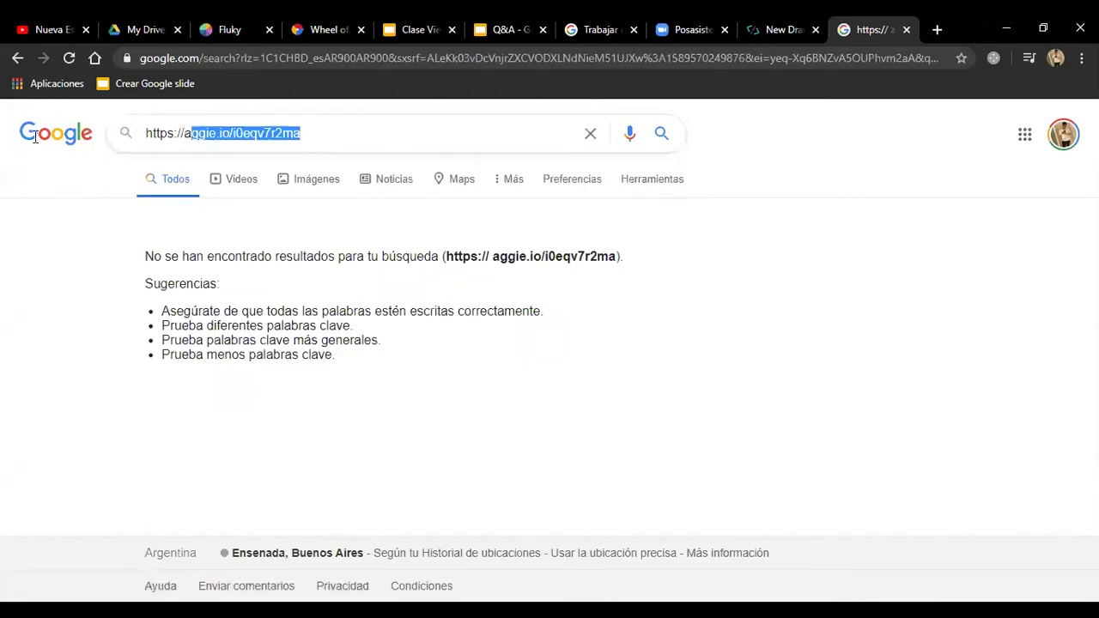
drag(35, 137, 14, 138)
key(ctrl+c)
click(593, 31)
click(573, 57)
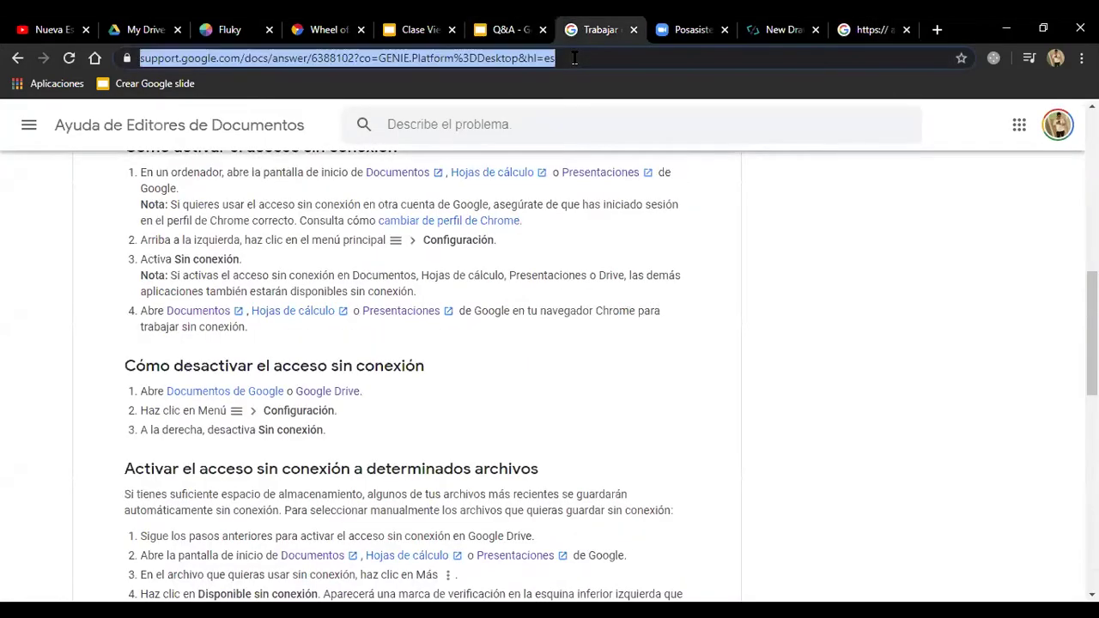
key(ctrl+v)
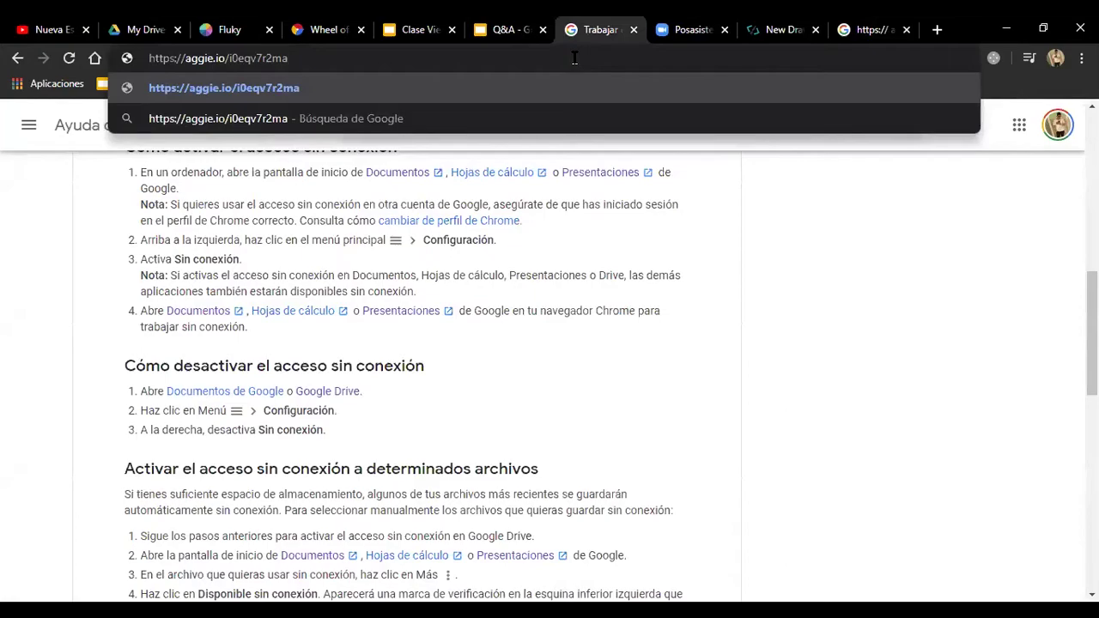
click(869, 30)
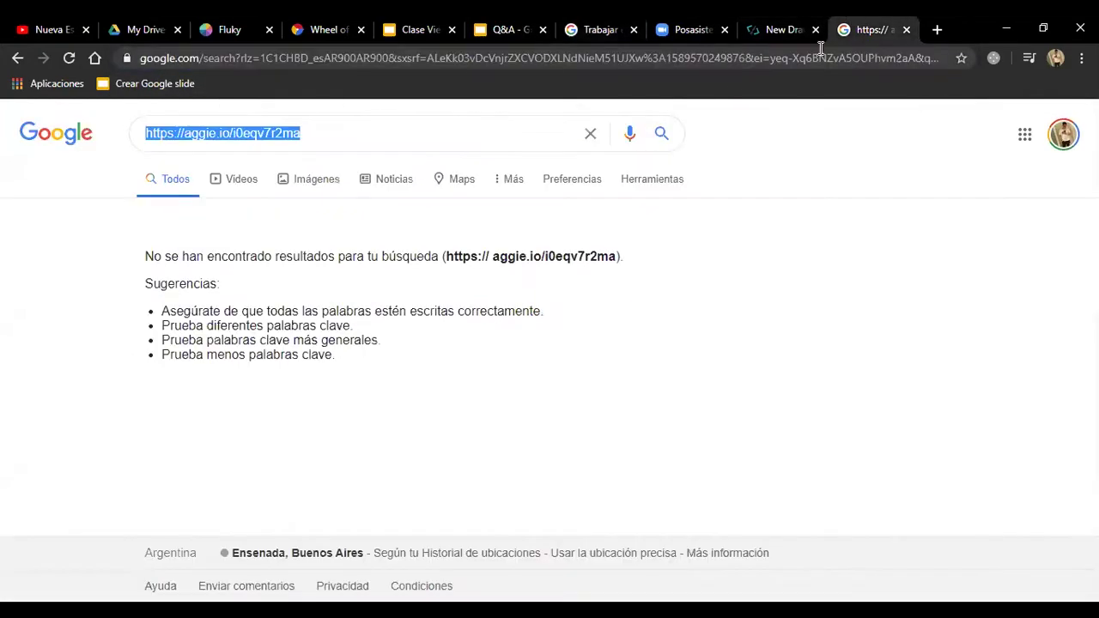
click(616, 61)
key(ctrl+v)
key(Return)
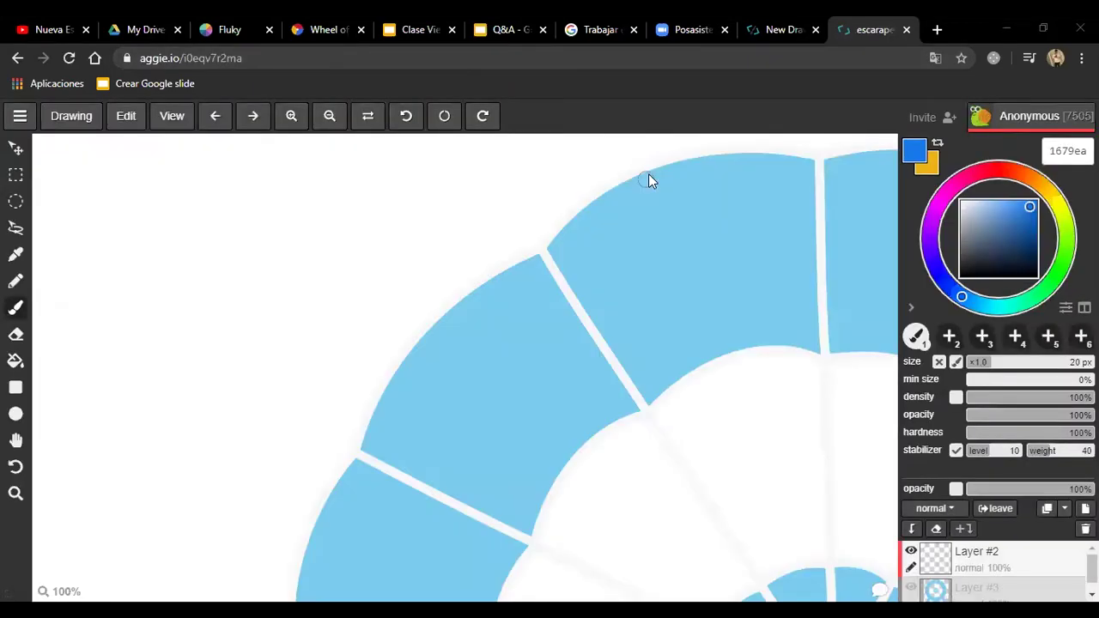
Step: Zoom out to 25%, switch the brush to red ea161b and scribble in the upper-left corner
click(335, 125)
click(337, 125)
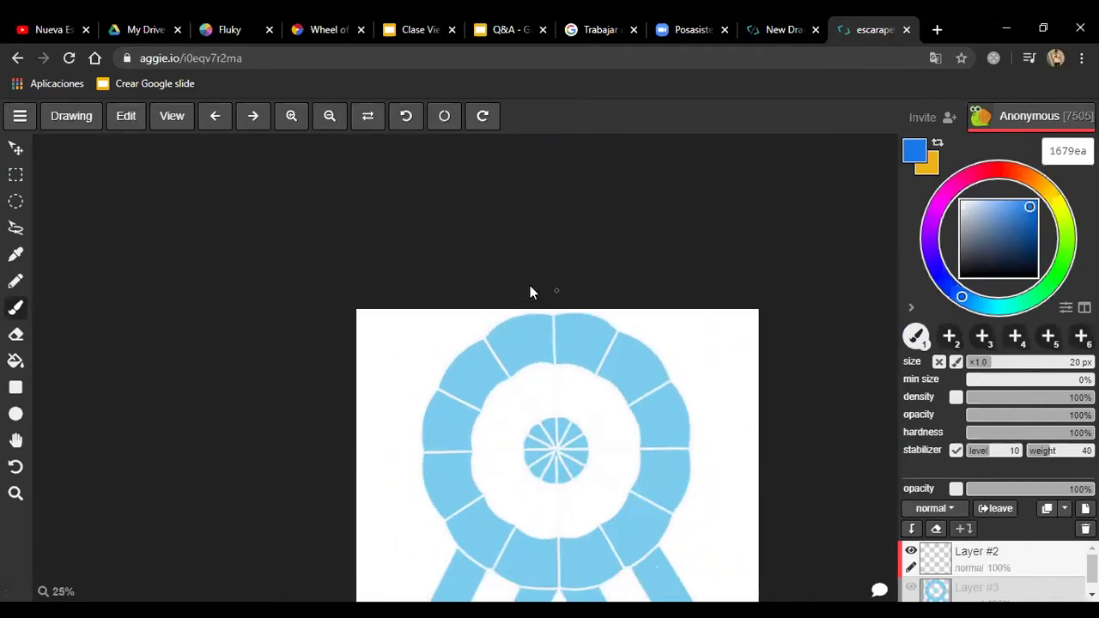
scroll(406, 385, up, 1)
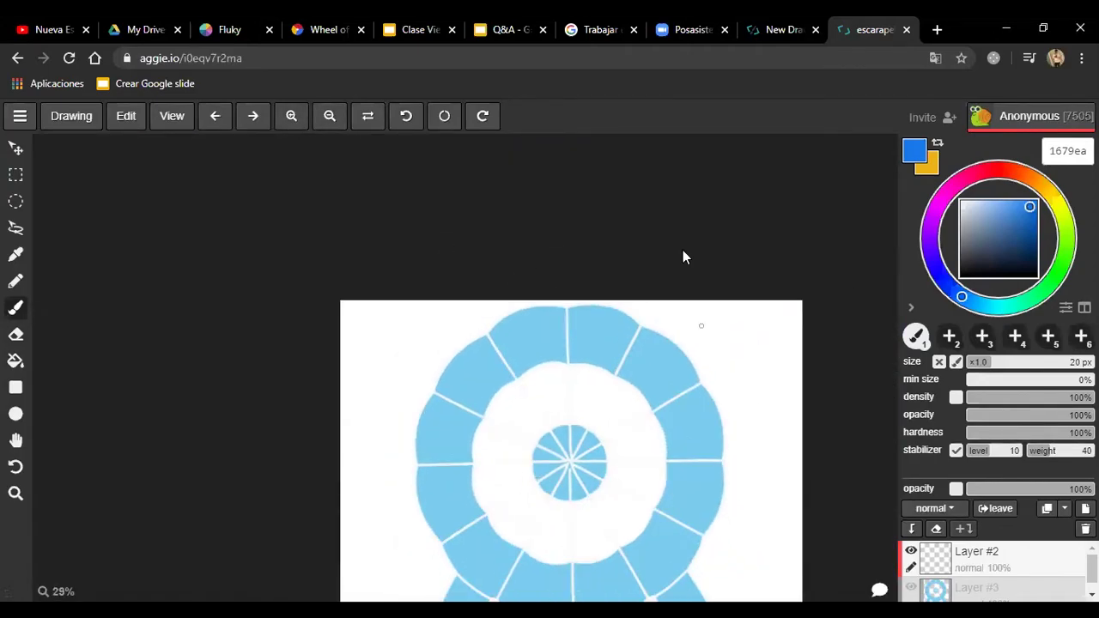
click(331, 125)
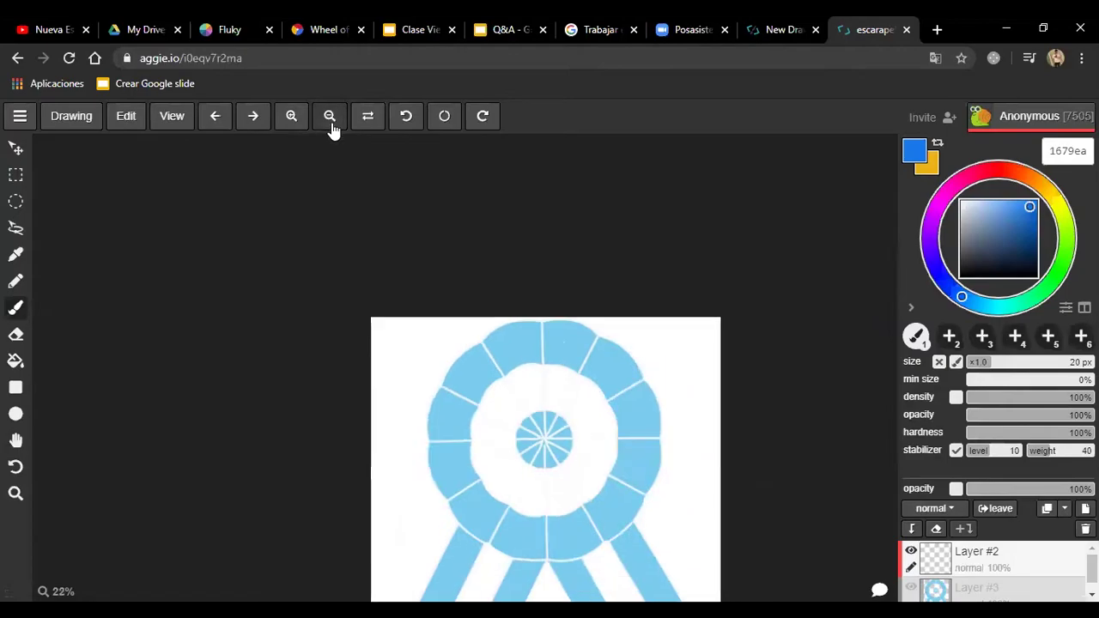
click(995, 171)
drag(396, 354, 413, 354)
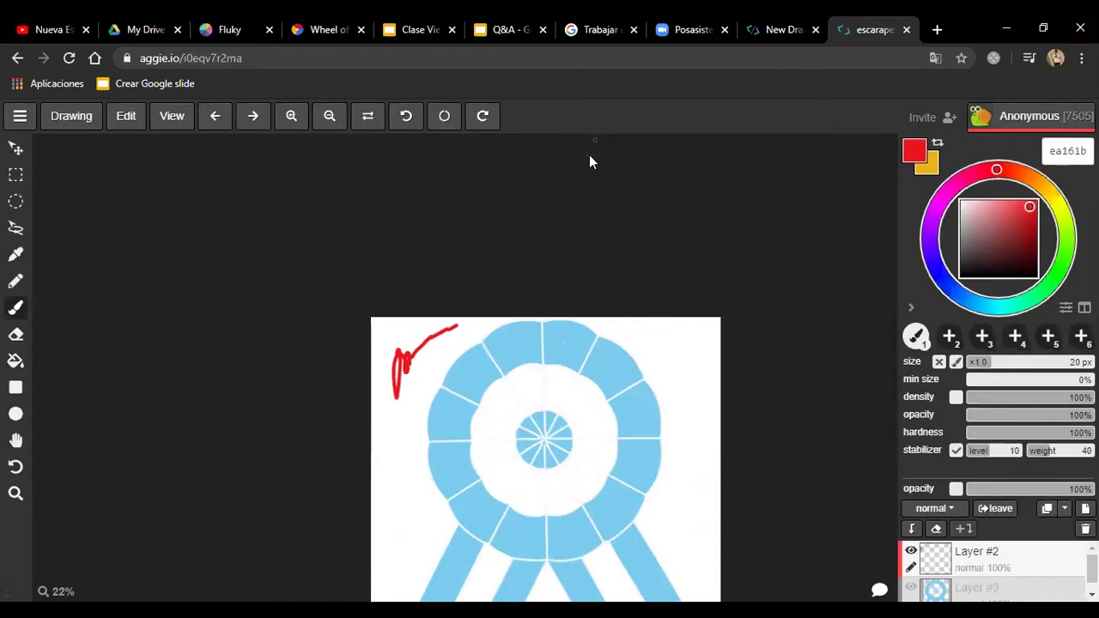
mouse_move(425, 367)
mouse_down()
mouse_move(385, 325)
mouse_move(408, 368)
mouse_up()
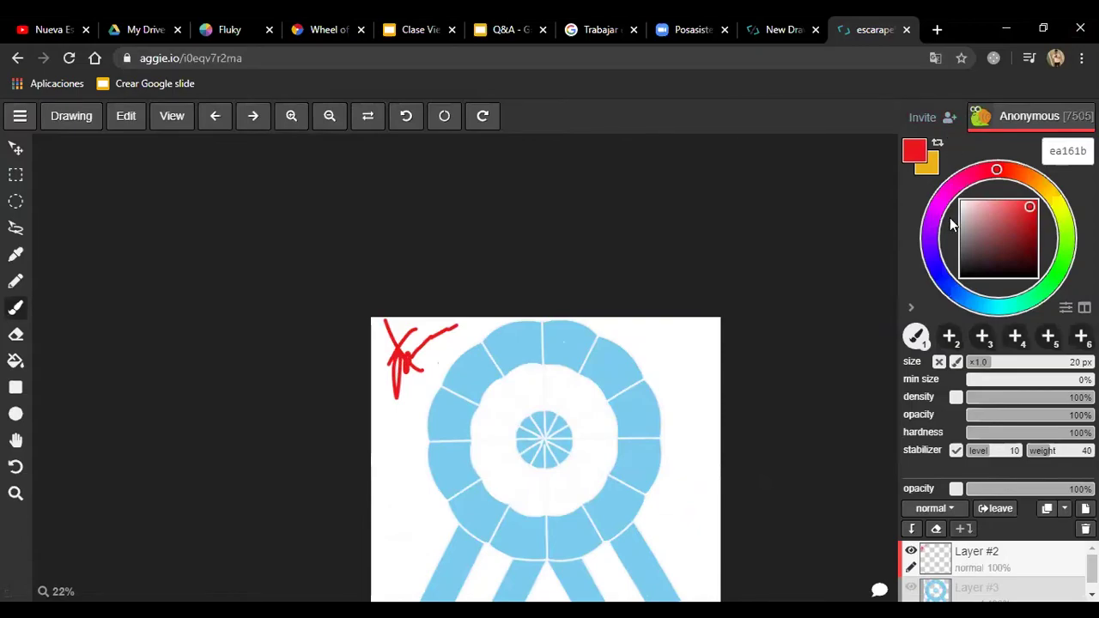
click(20, 116)
Step: Share the rosette drawing as an image link from the Drawing menu
click(72, 119)
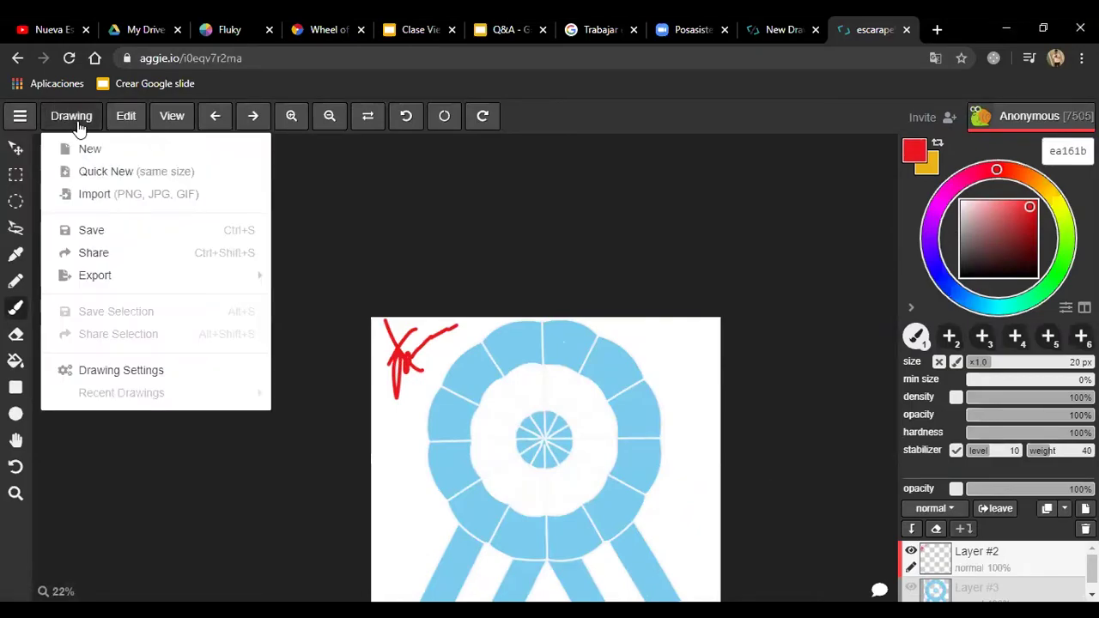
mouse_move(161, 276)
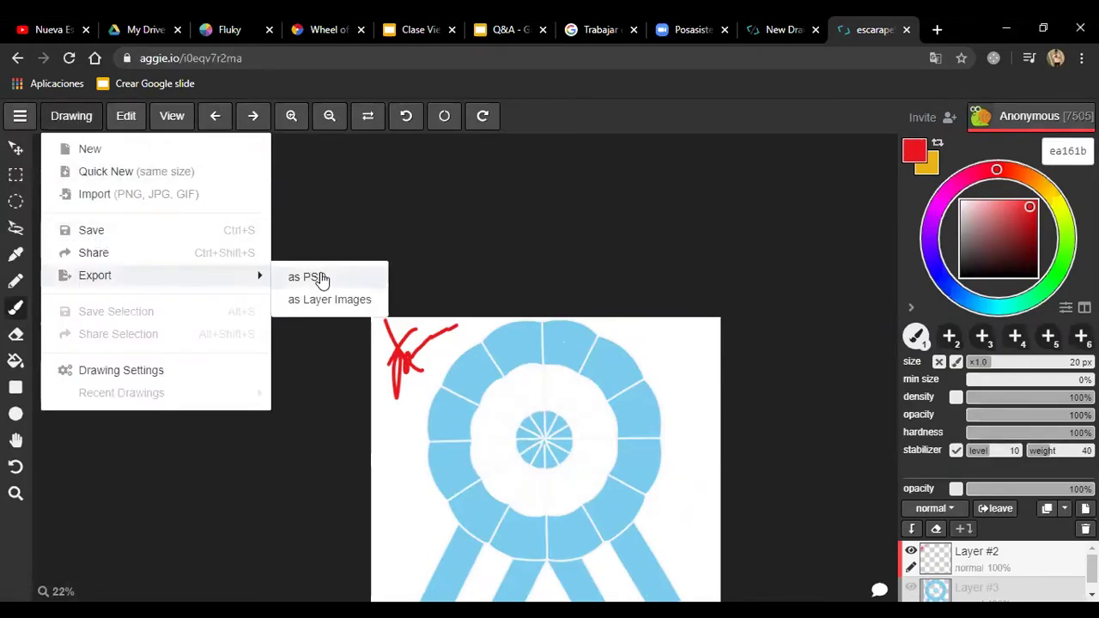
click(184, 253)
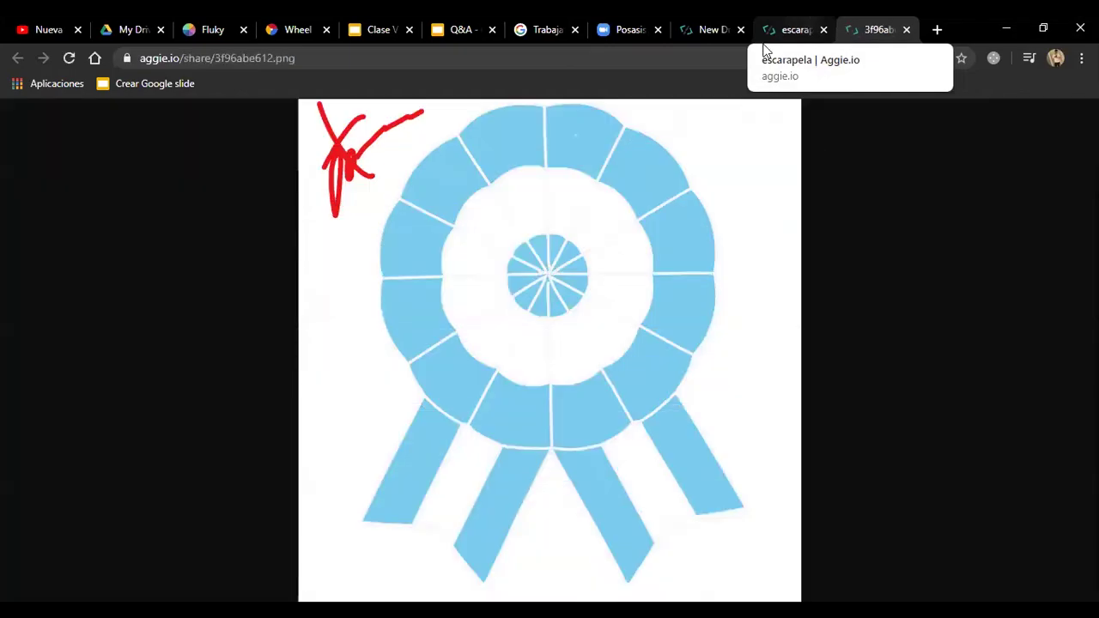
Step: Go from the shared PNG back to the escarapela drawing tab and bring up the main menu
click(367, 61)
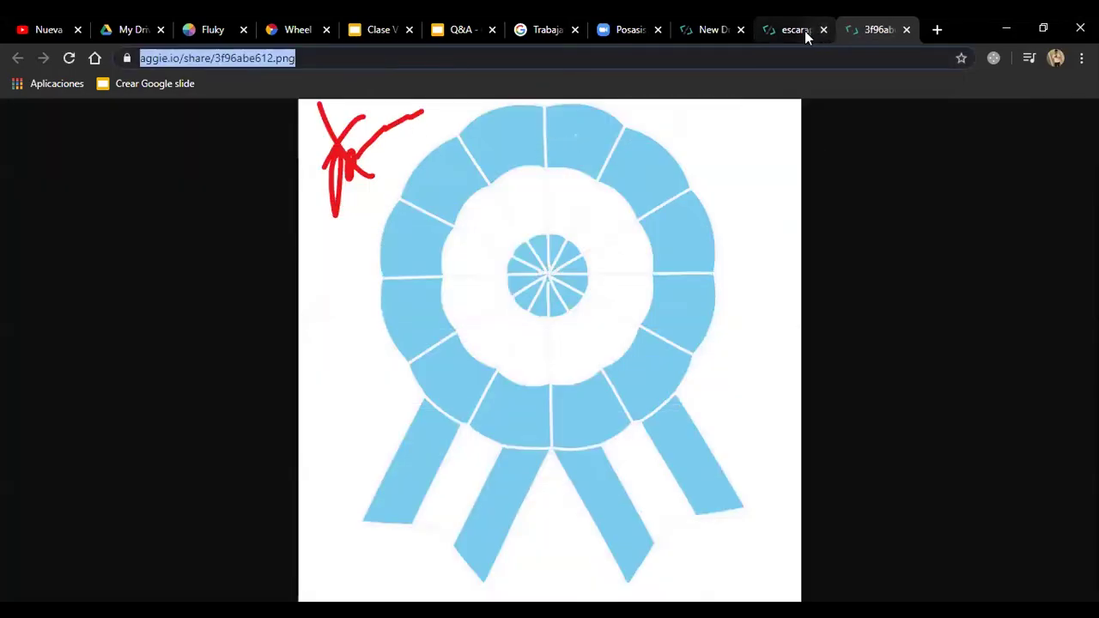
click(798, 31)
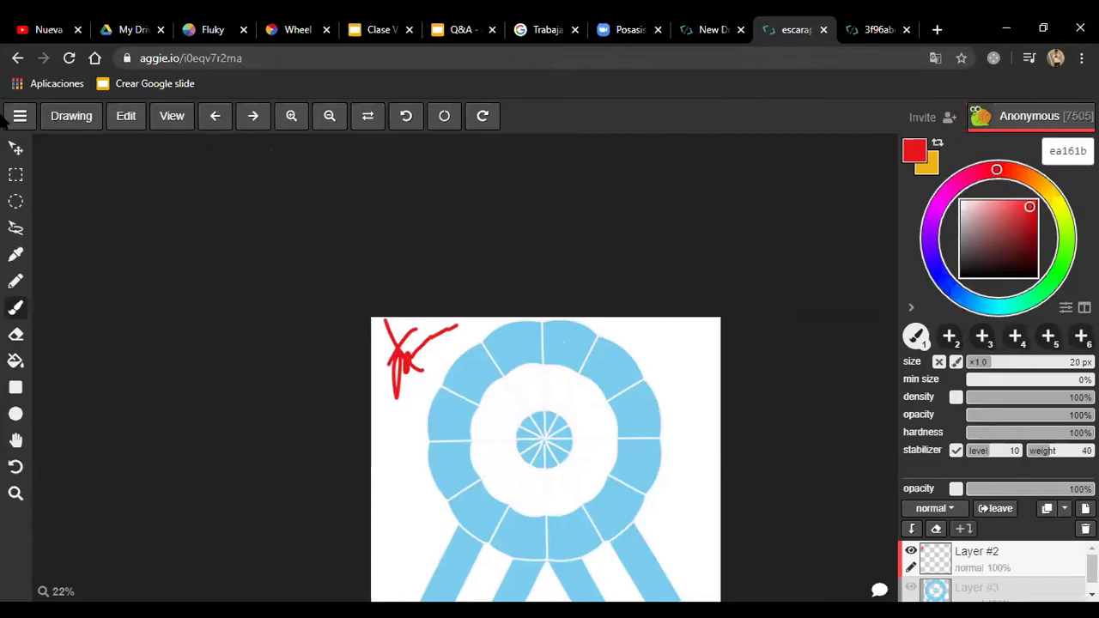
click(20, 116)
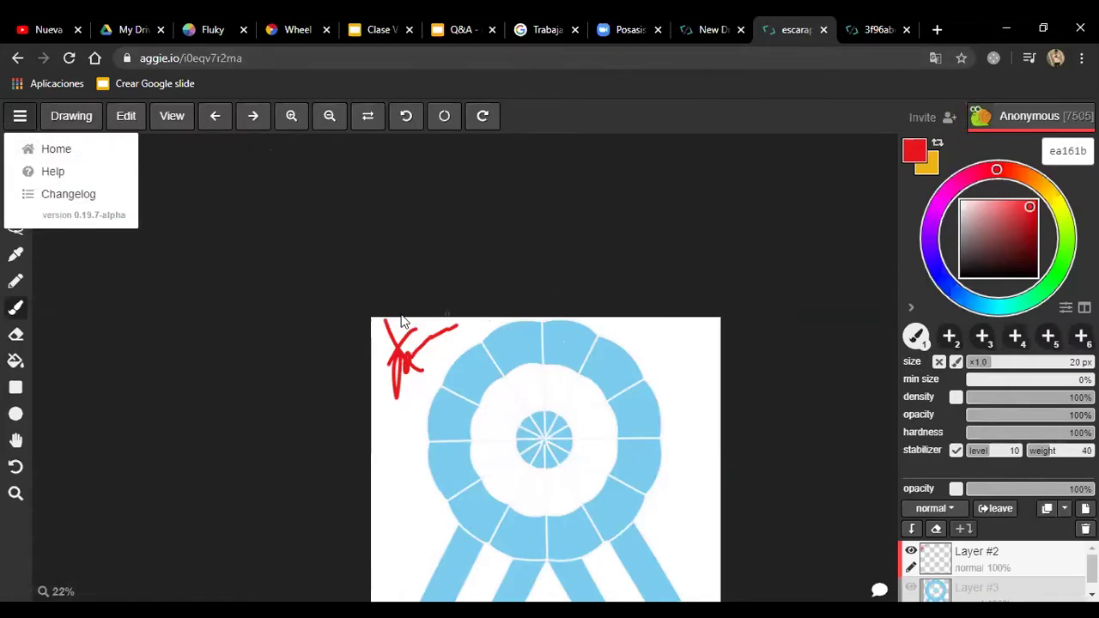
Step: Add two short red strokes on the left edge and save the drawing as escarapela.png
click(70, 119)
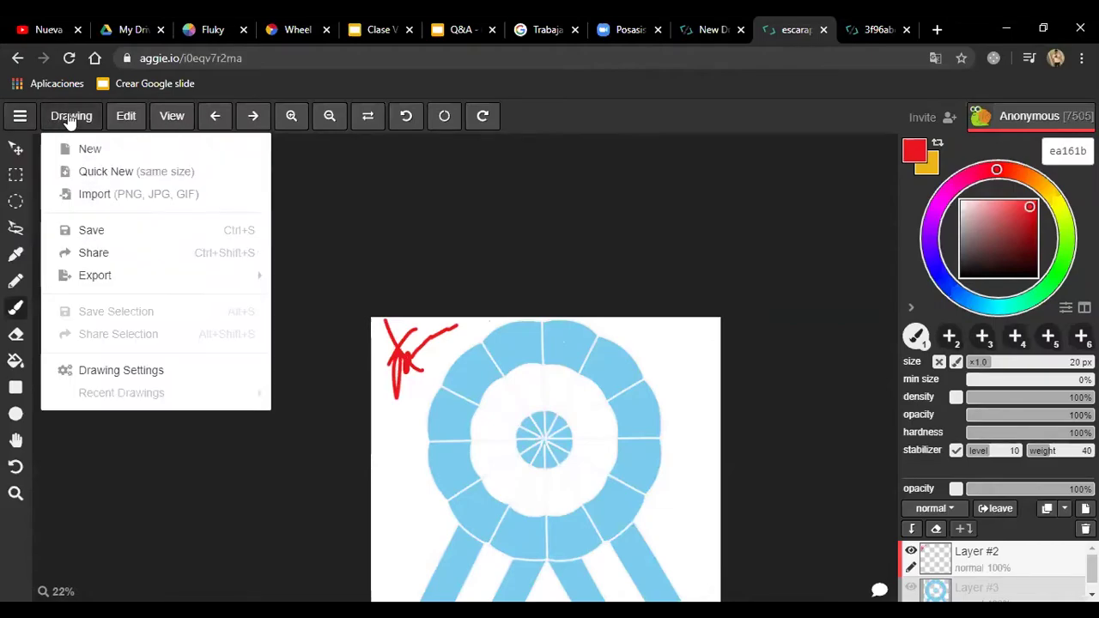
drag(390, 455, 397, 494)
drag(382, 414, 394, 425)
click(73, 118)
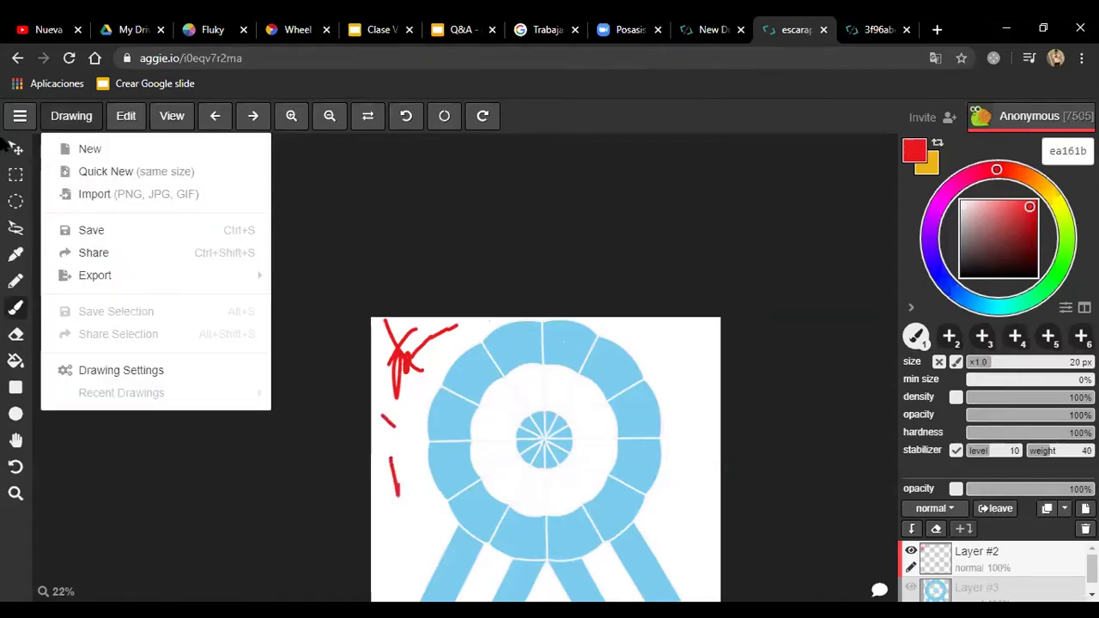
click(139, 232)
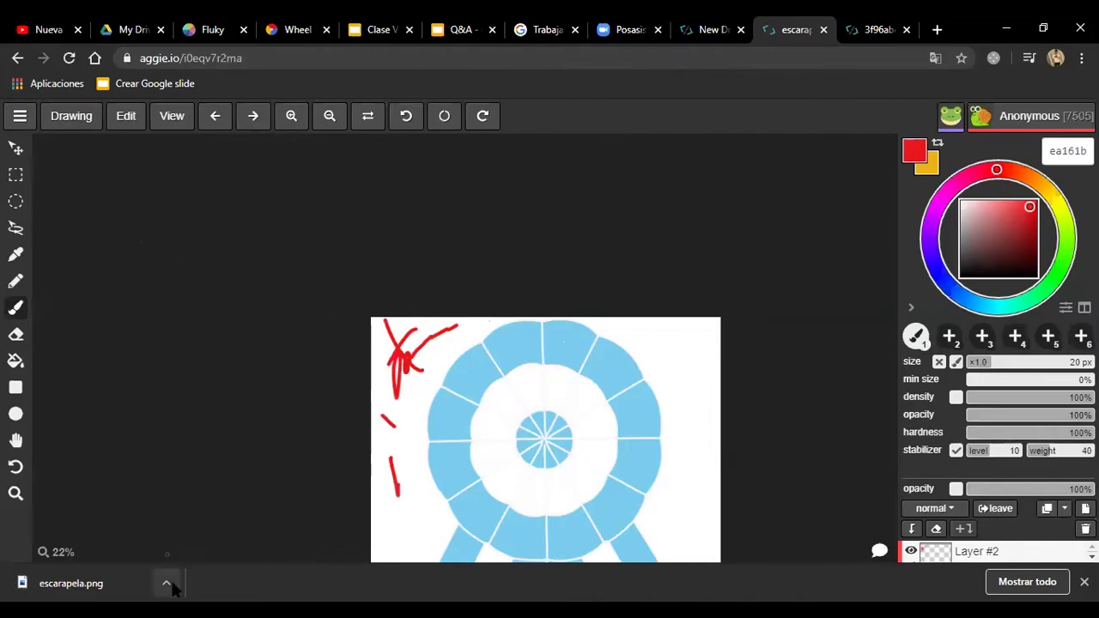
Step: Close the escarapela, leftover drawing and shared image tabs, leaving a fresh new tab
click(823, 29)
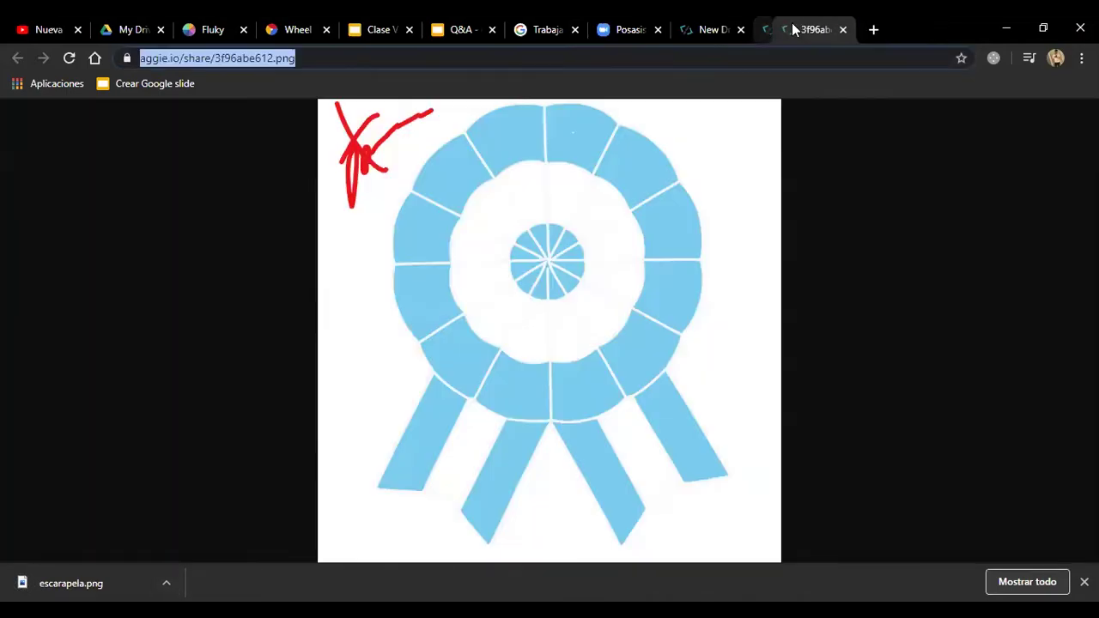
click(740, 30)
click(740, 30)
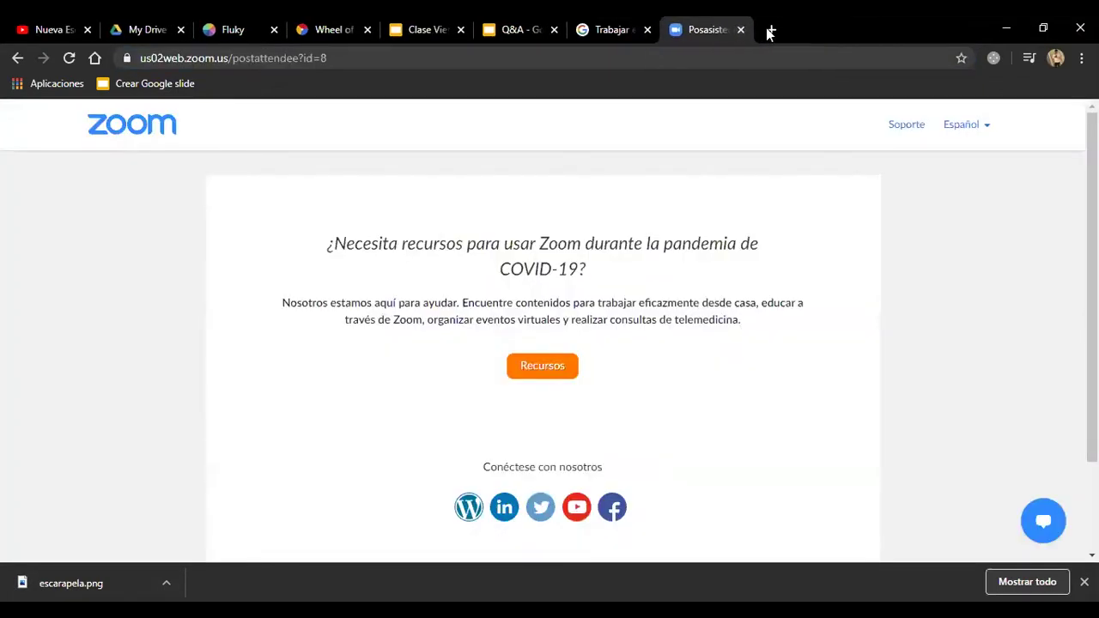
click(770, 31)
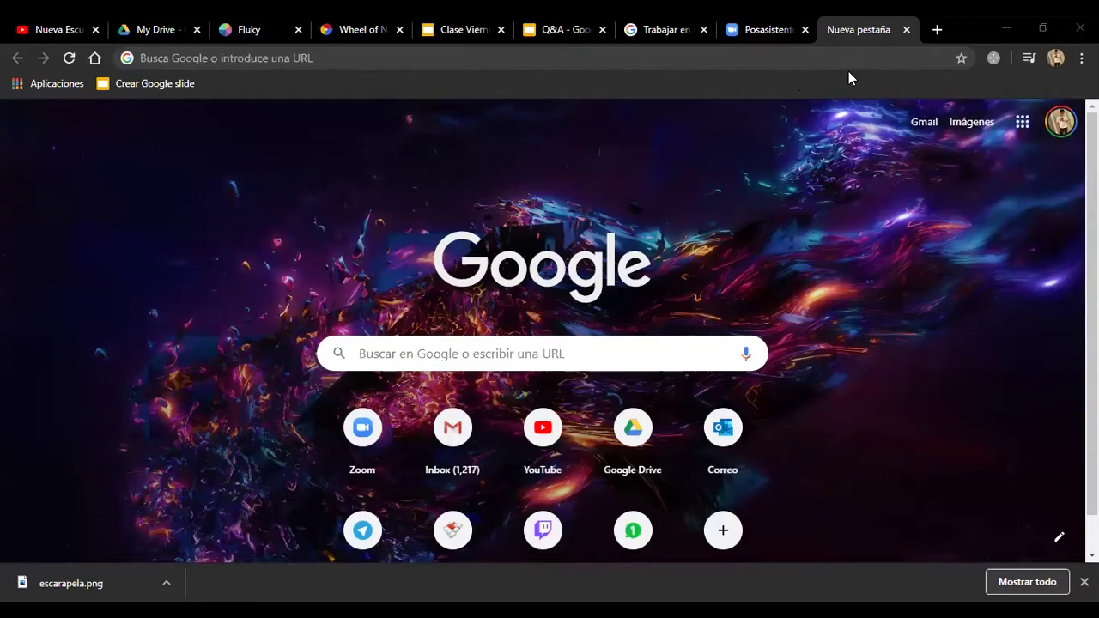
click(936, 30)
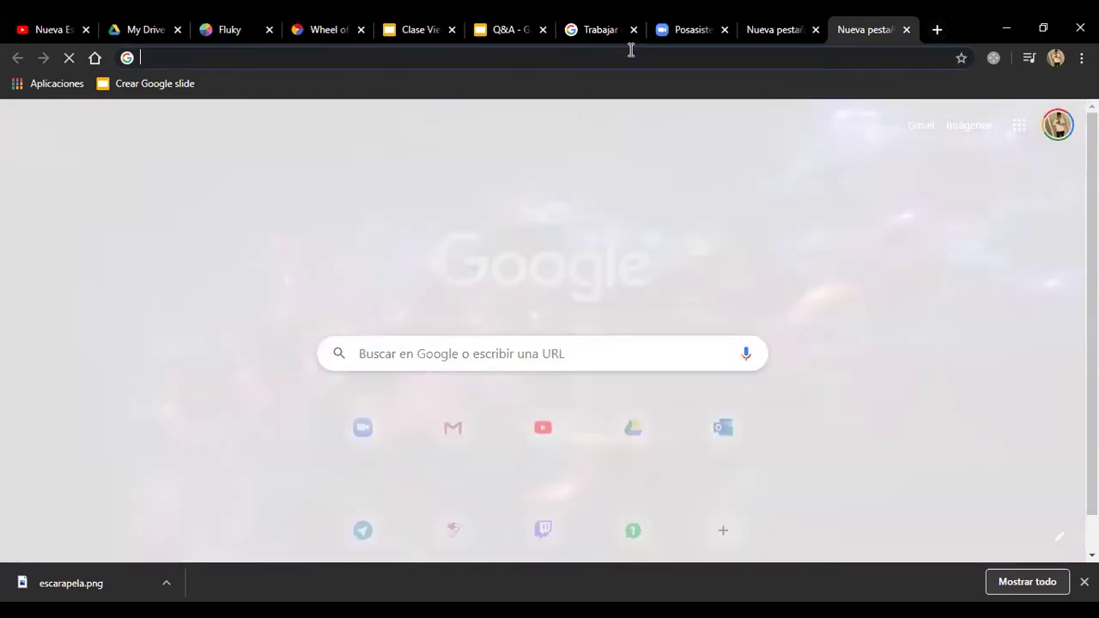
key(Return)
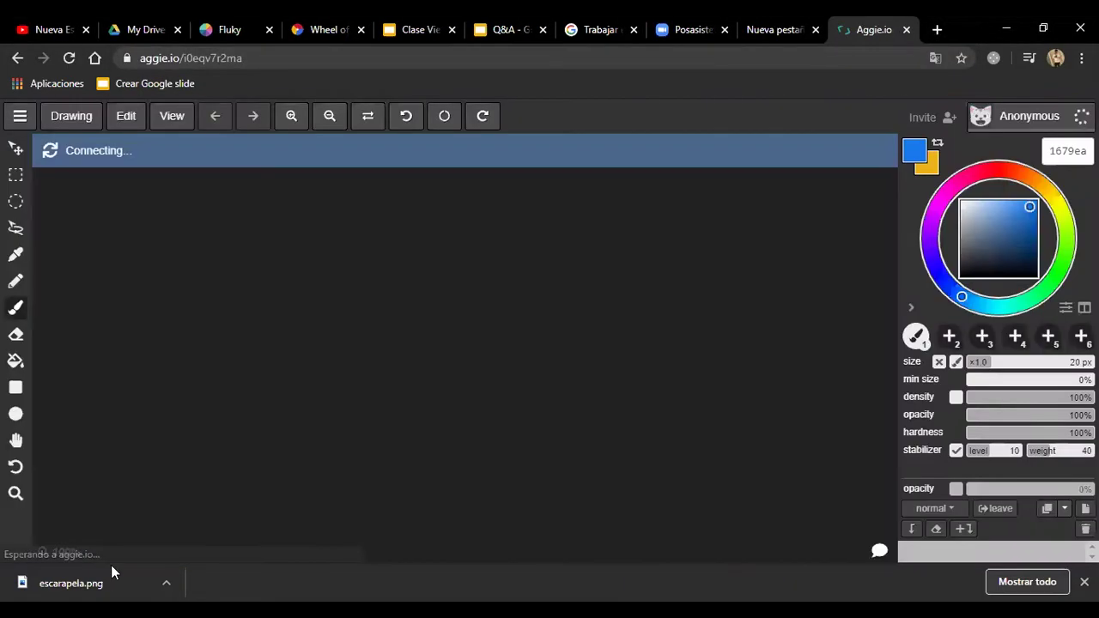
click(110, 577)
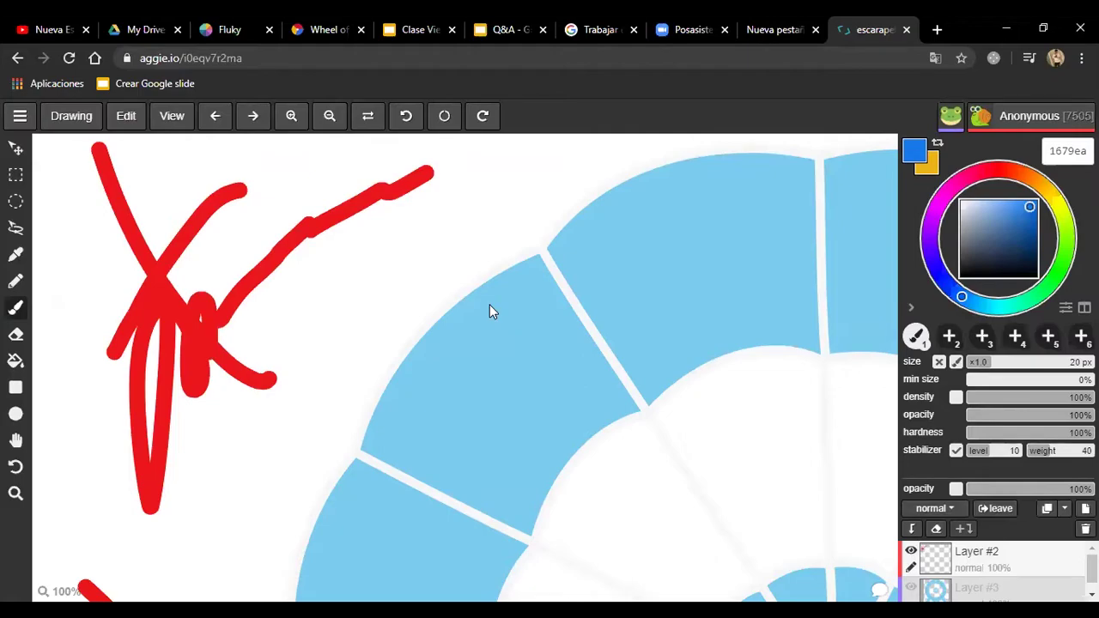
Step: Zoom the escarapela canvas out to 19% so the whole rosette is visible
click(329, 118)
click(329, 118)
click(330, 117)
click(330, 117)
click(330, 117)
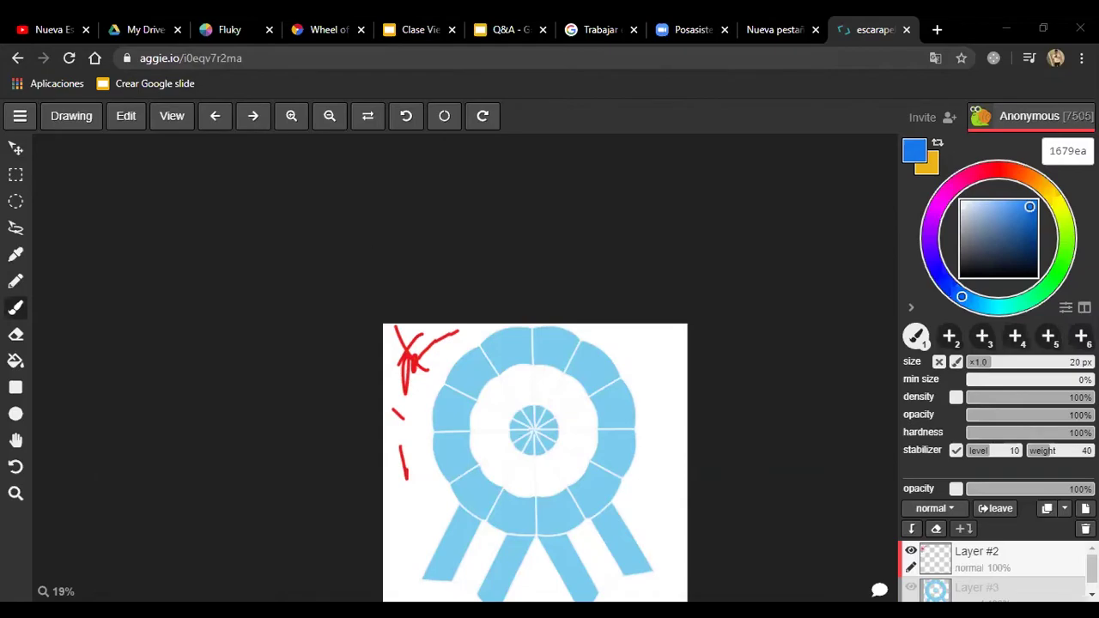
Step: Open a new blank Chrome tab, then return to the escarapela drawing tab
click(936, 30)
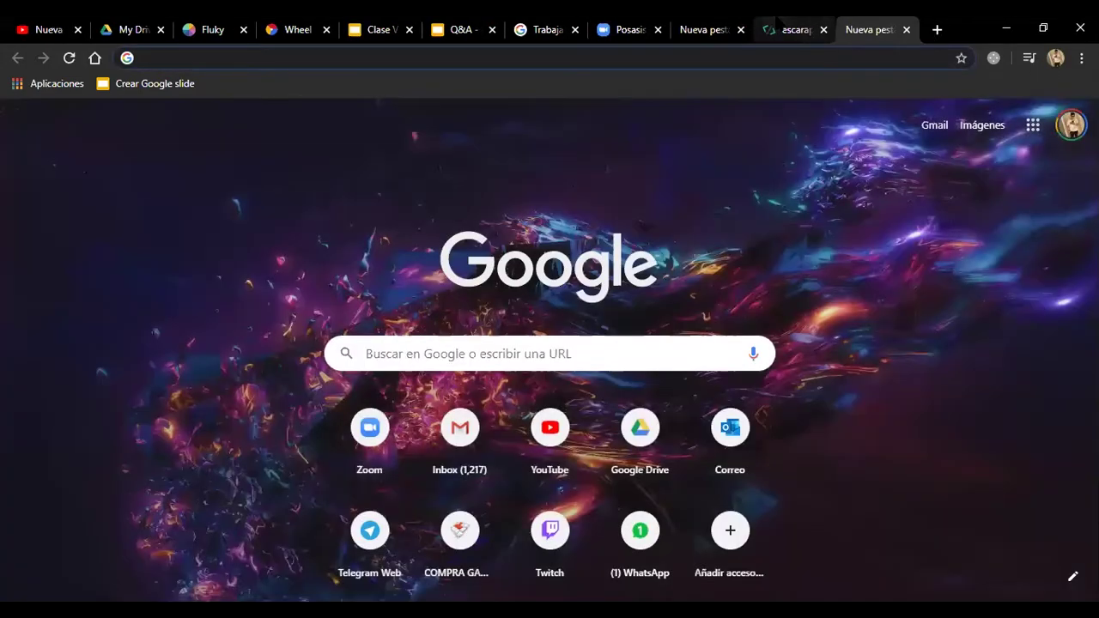
click(815, 30)
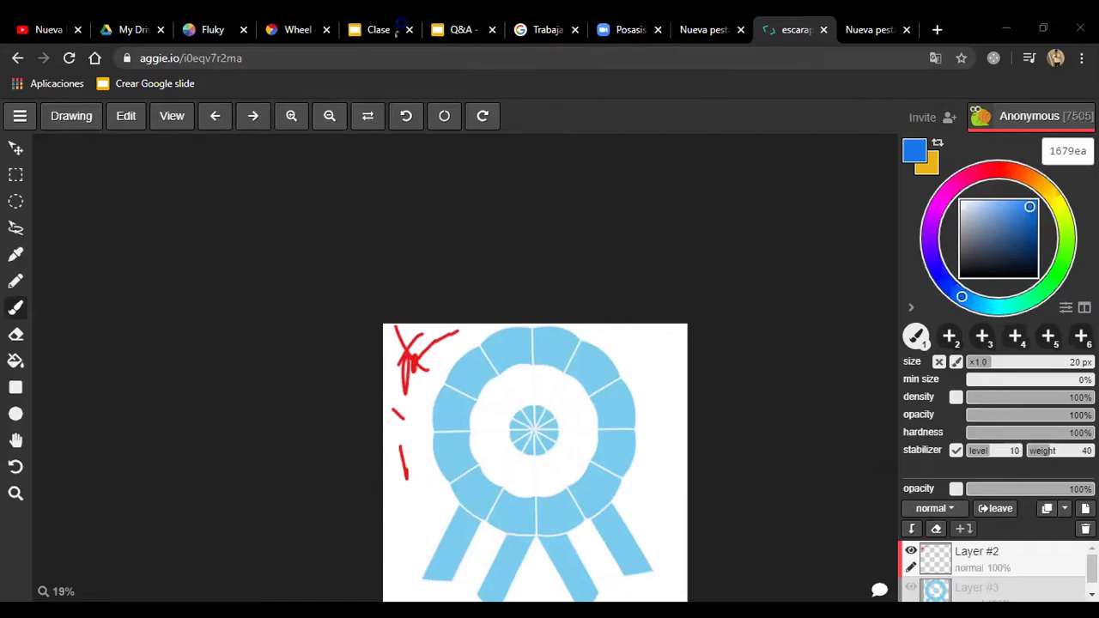
Step: Switch to the Fluky randomizer tab showing its START screen
click(194, 28)
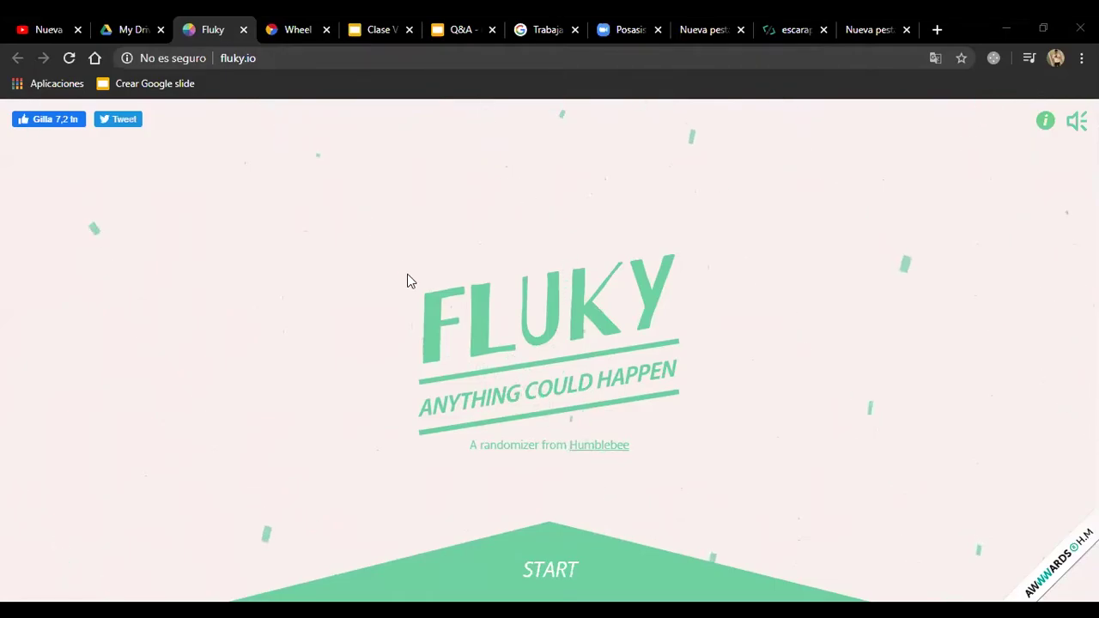
Step: Start a new Fluky list and add ANDREA and CARLOS to the wheel
click(554, 542)
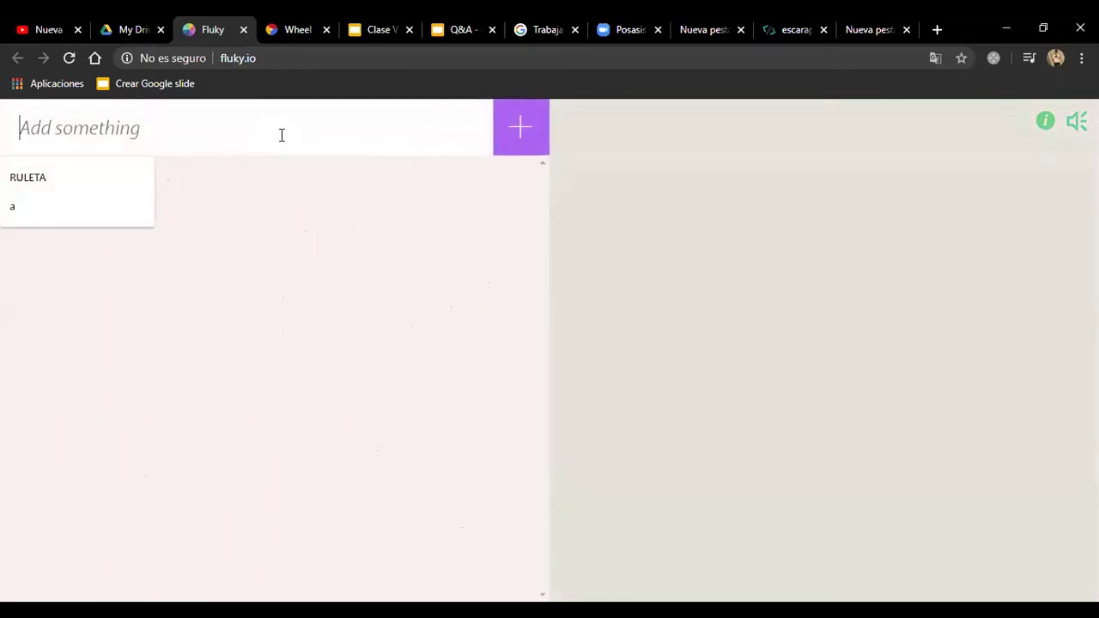
text(ANDREA)
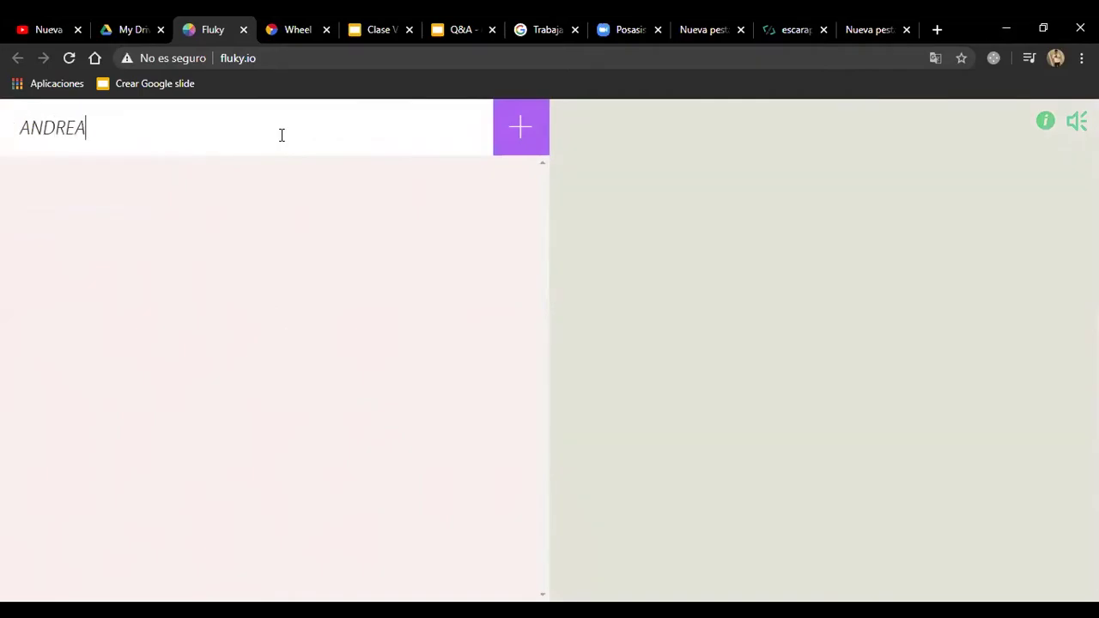
click(506, 135)
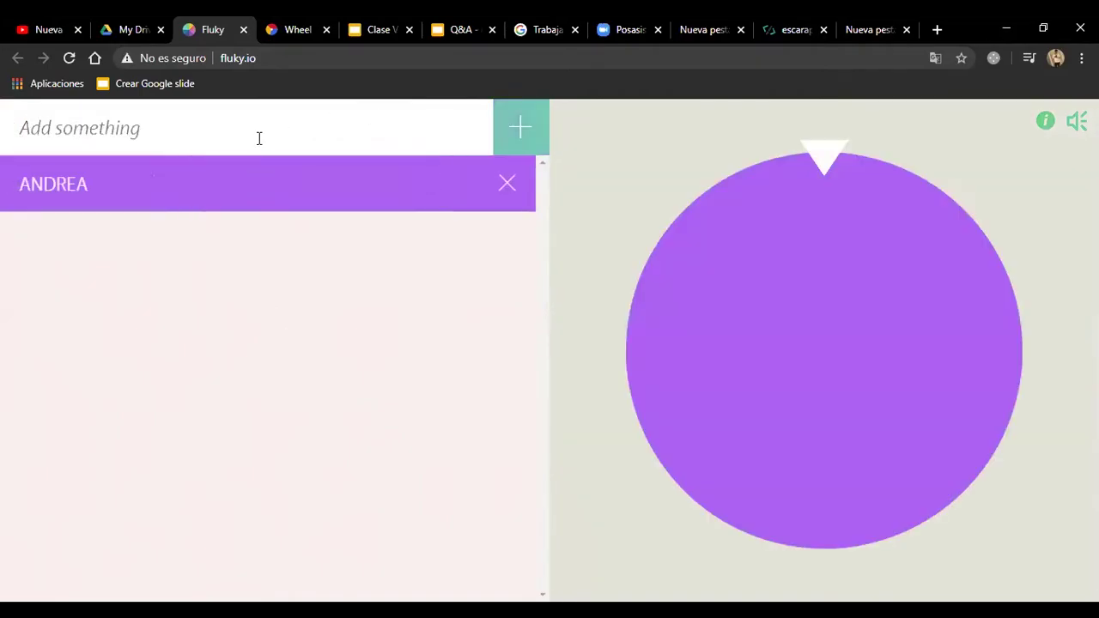
click(258, 138)
text(CARLOS)
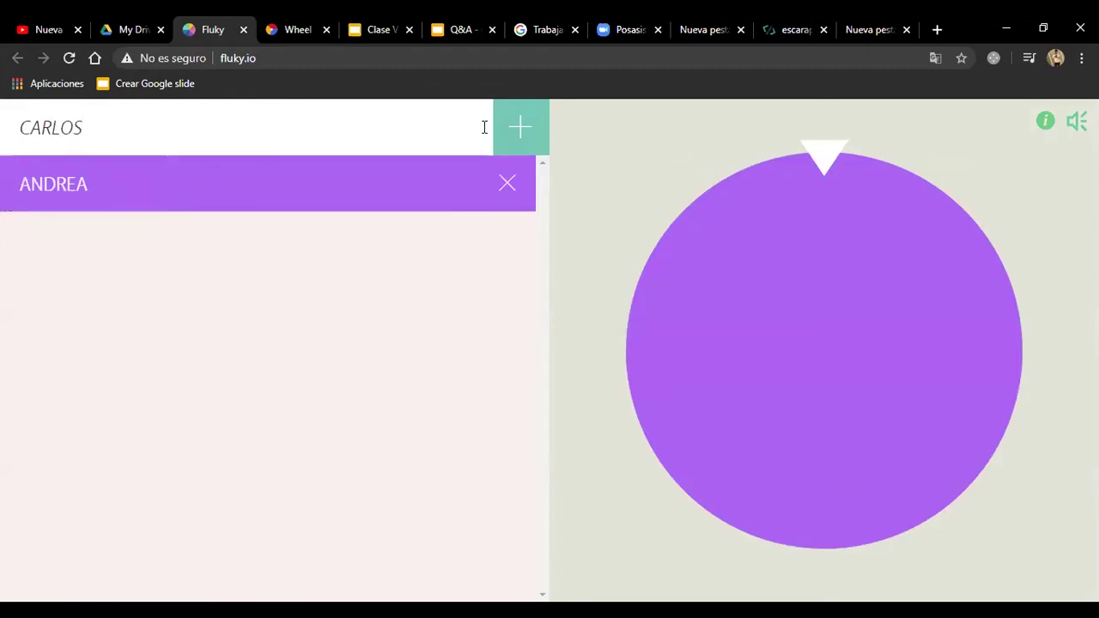
click(515, 133)
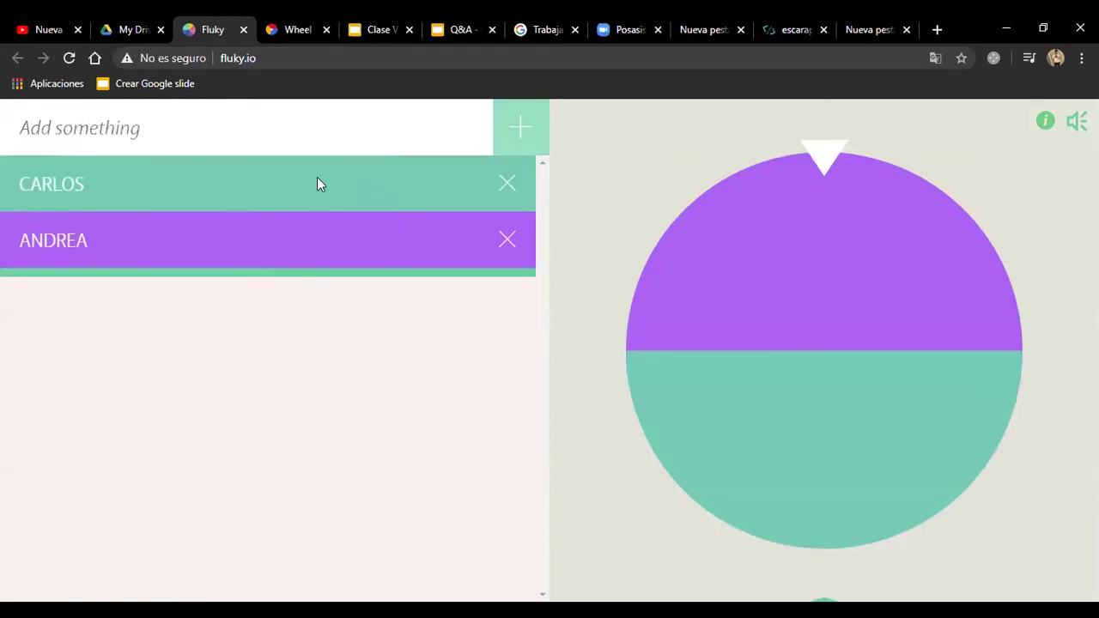
Step: Add JOSE and MARTINA as the third and fourth names
click(333, 133)
text(JOSE)
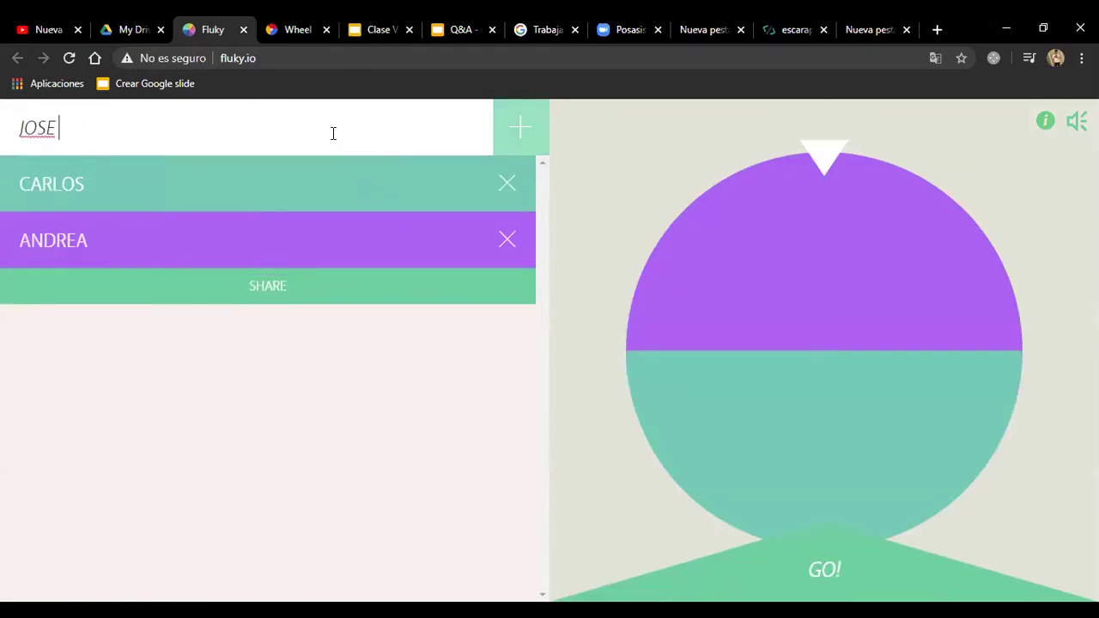
click(501, 132)
click(328, 131)
text(MA)
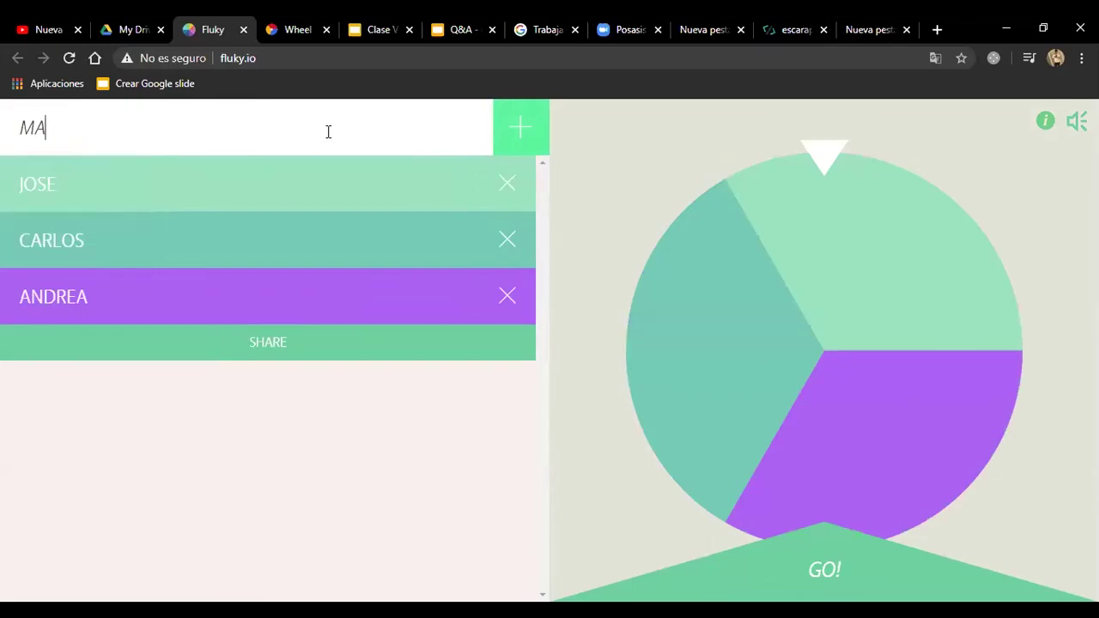
text(RTINA)
key(BackSpace)
text(A)
click(519, 127)
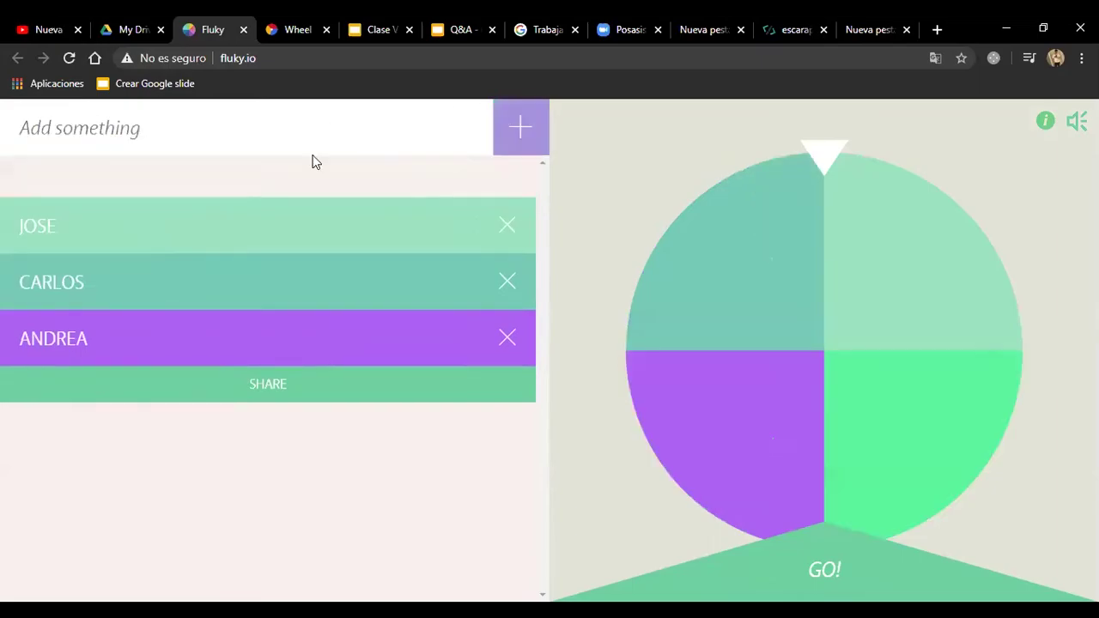
click(254, 138)
Step: Reload Fluky and start a fresh, empty name list
text(LUCAS)
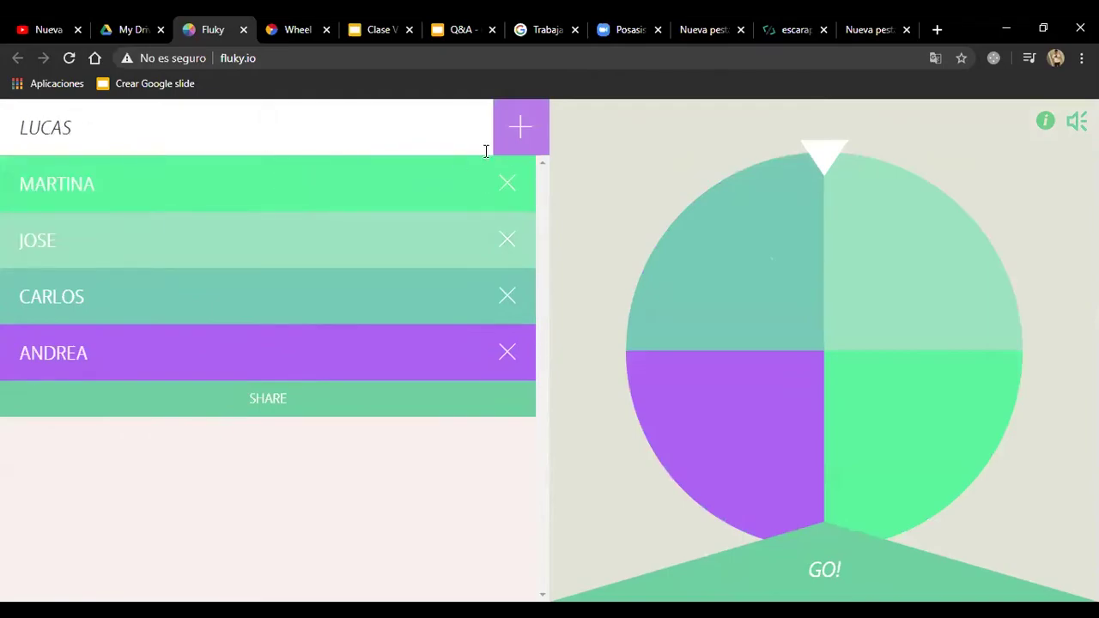
click(520, 137)
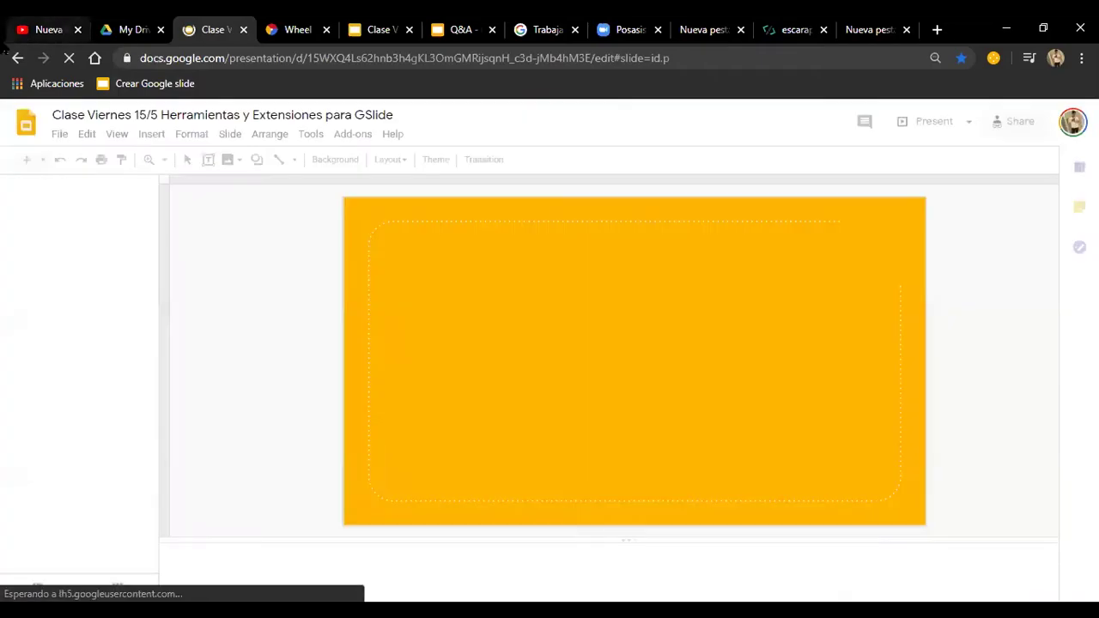
click(16, 56)
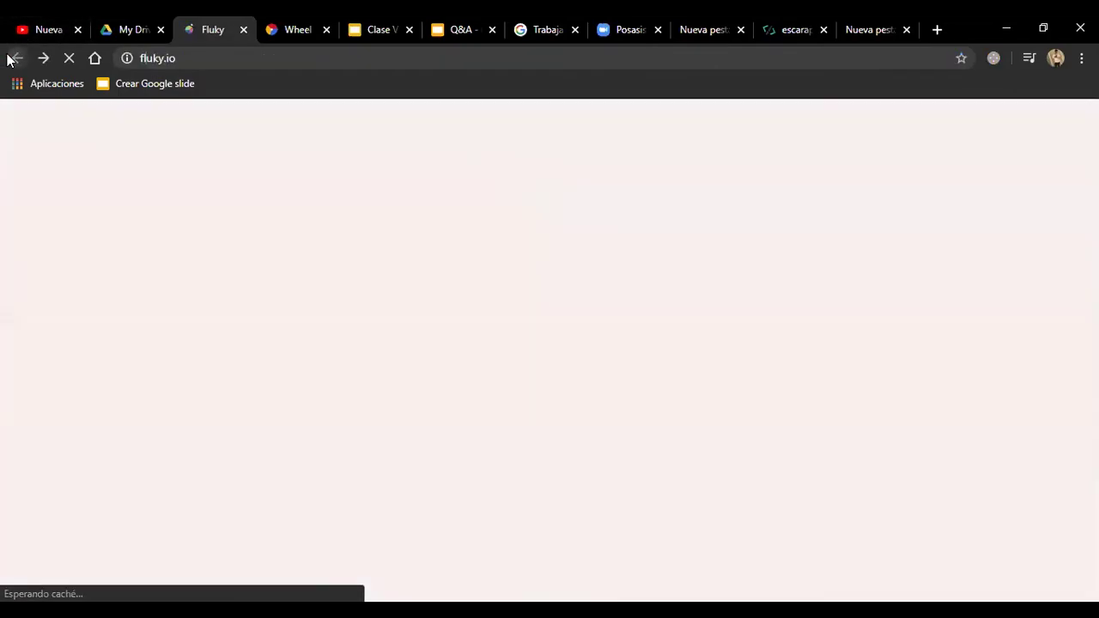
click(567, 536)
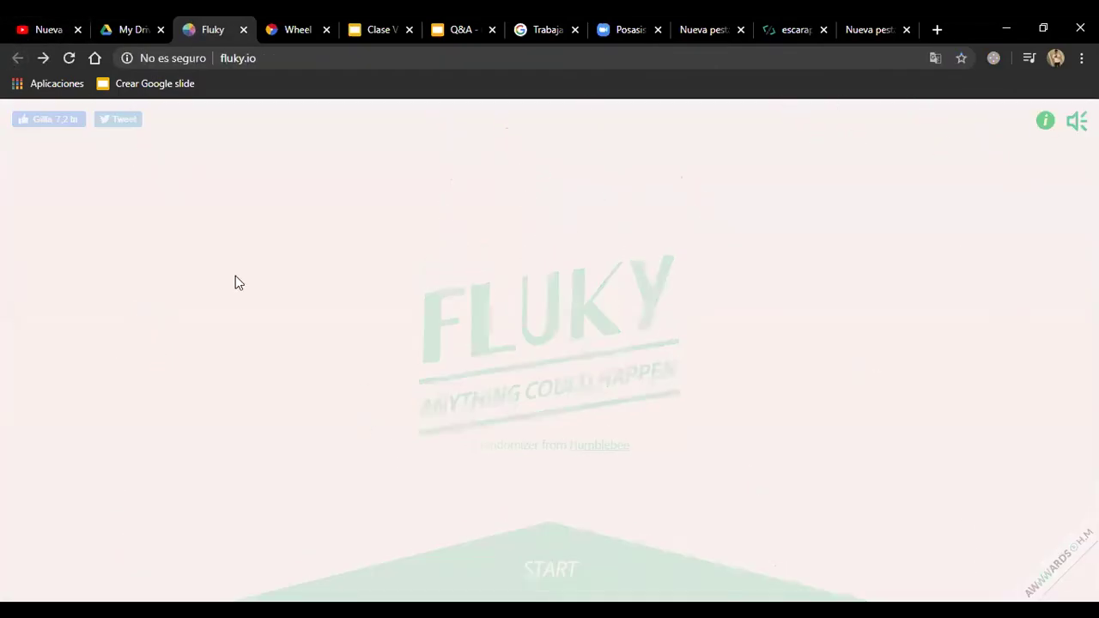
click(160, 141)
Step: Add LUCAS, CAROLINA, MARIA and CARLOS to the wheel
text(LUCAS)
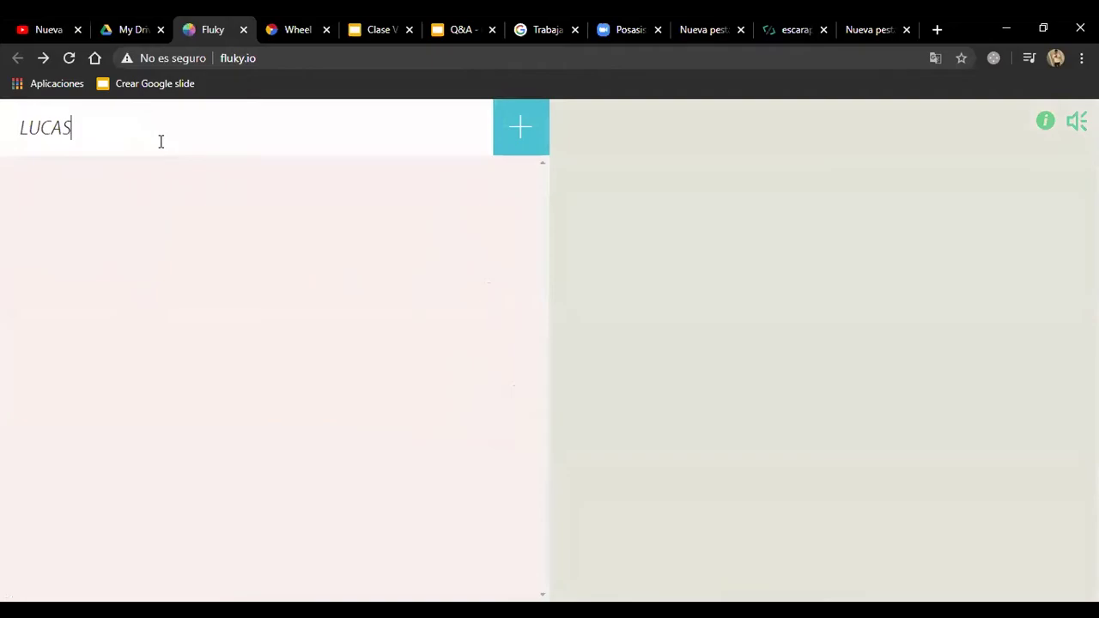
key(Return)
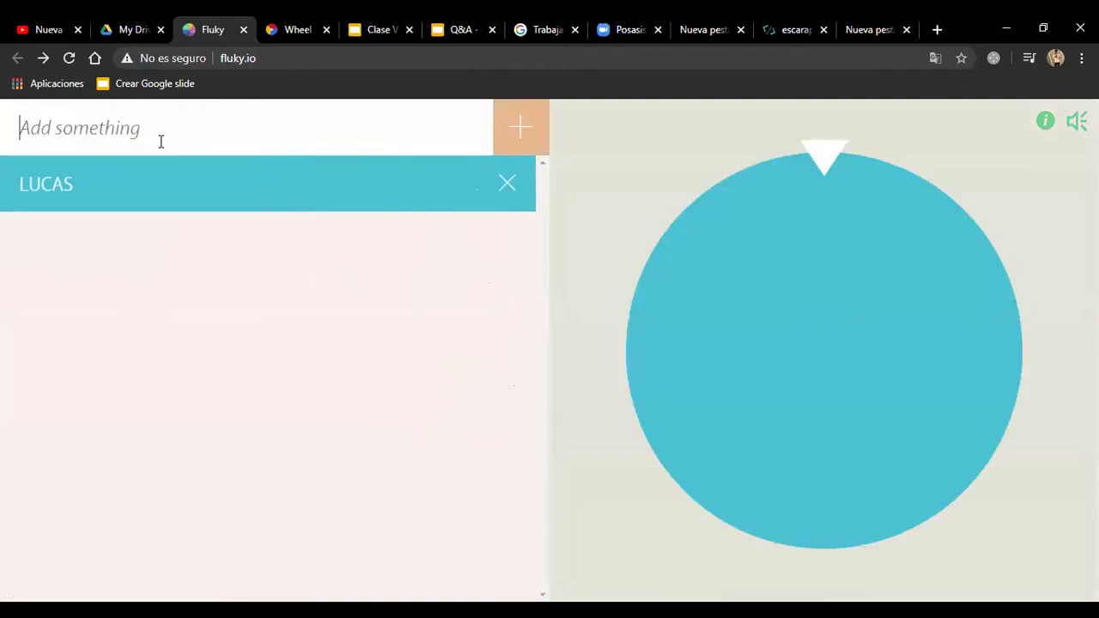
text(CAROLINA)
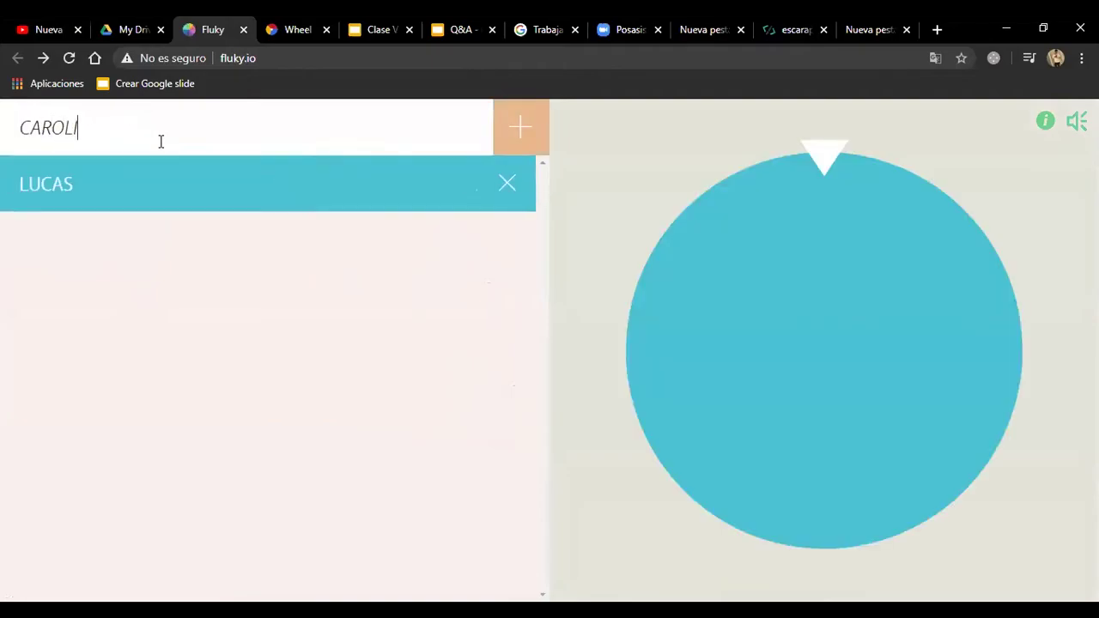
key(Return)
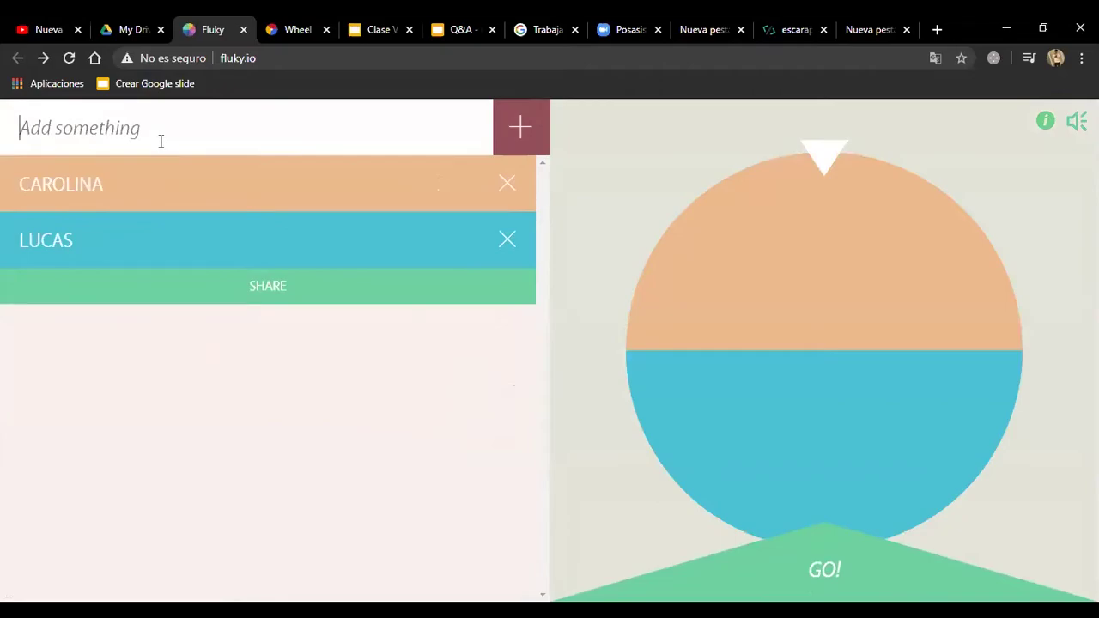
text(MARIA)
key(Return)
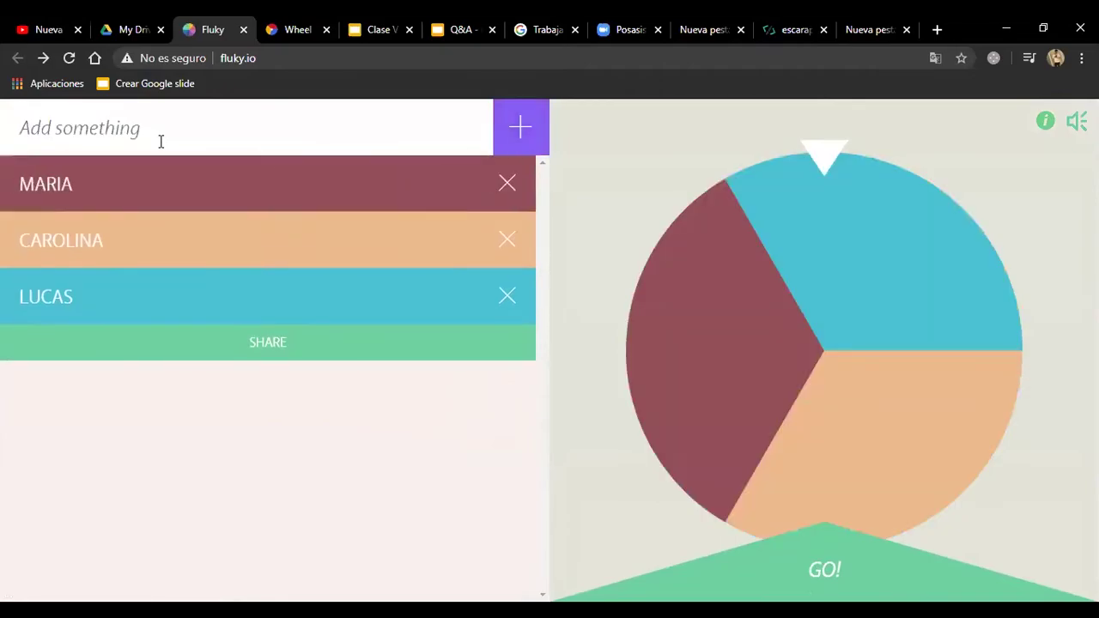
text(CARLOS)
key(Return)
Step: Add JUAN and MARTIN, correcting the mistyped '+JUan' entry
text(+)
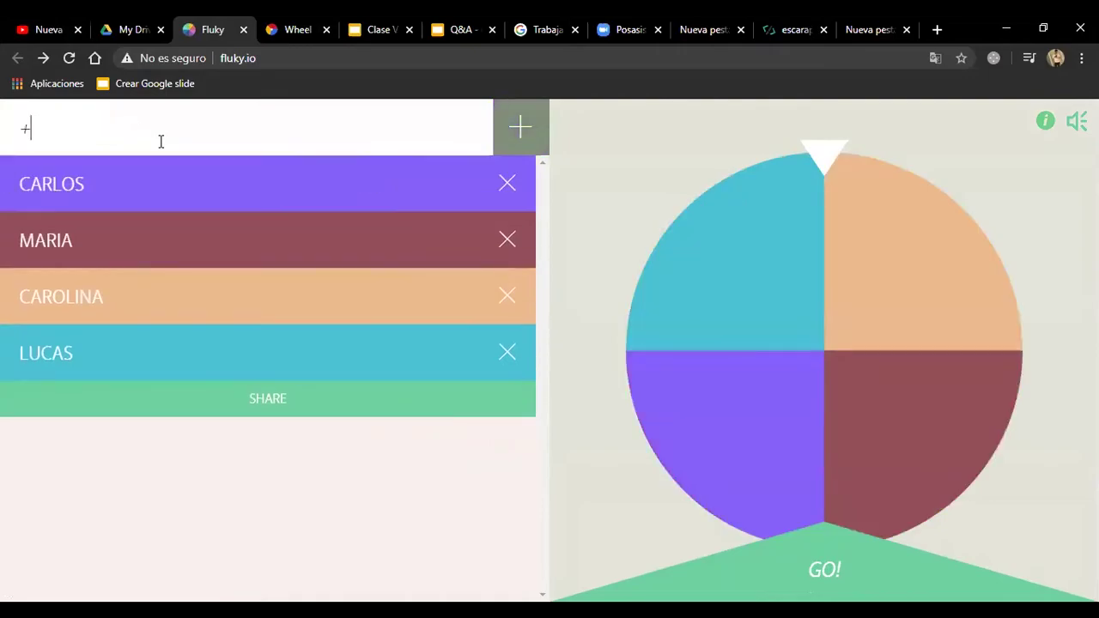
text(JUan)
key(BackSpace)
key(BackSpace)
key(BackSpace)
key(BackSpace)
key(BackSpace)
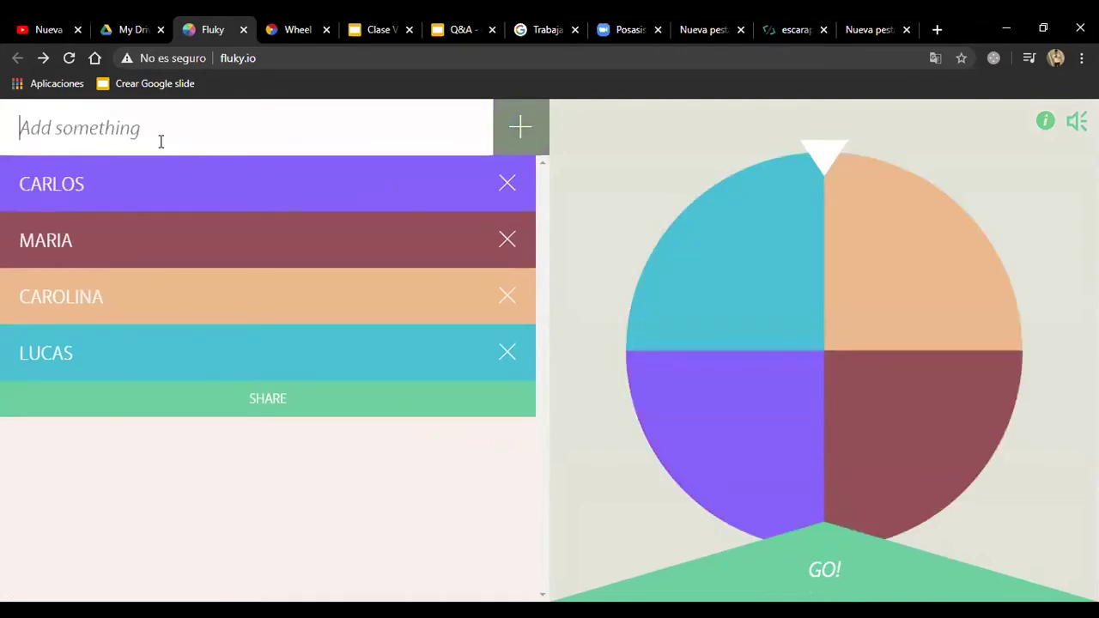
text(JUAN)
key(Return)
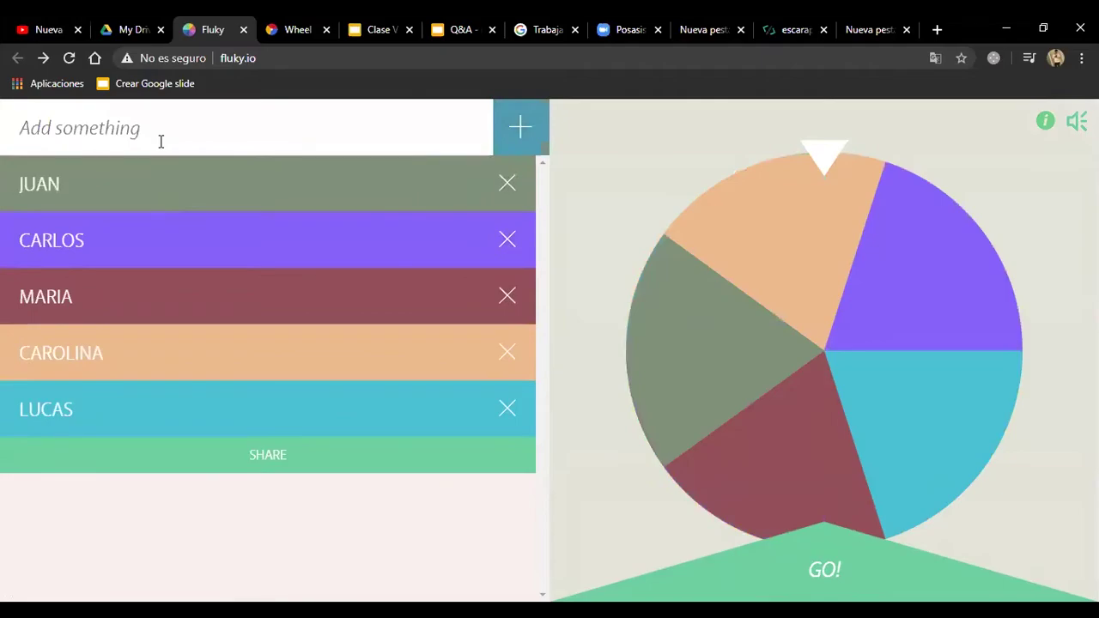
text(MARTIN)
key(Return)
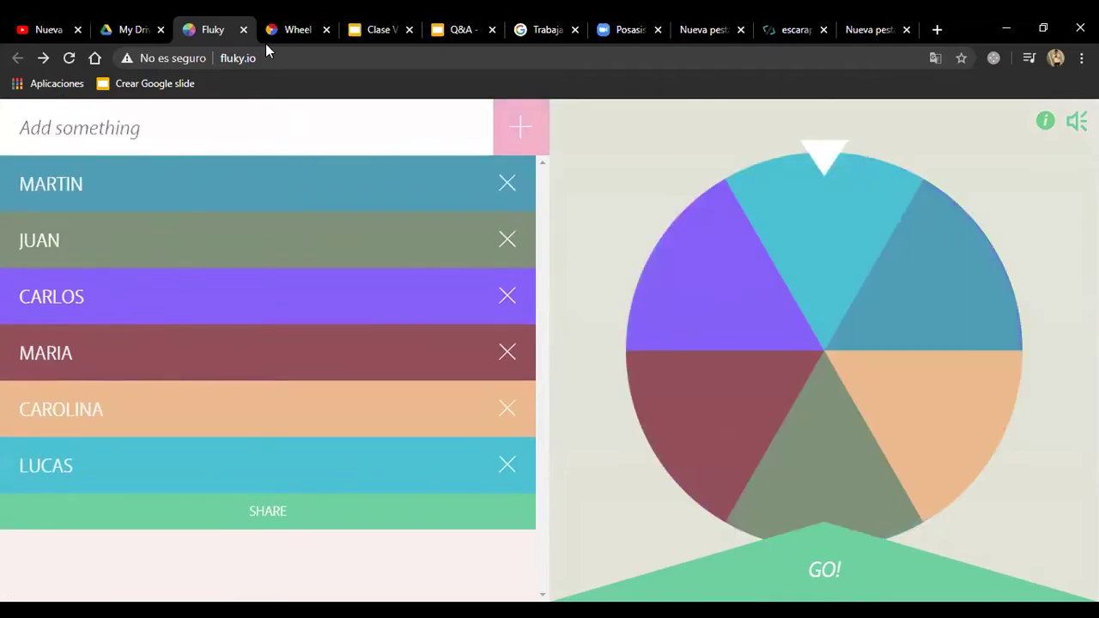
Step: Begin a seventh name, erasing the lowercase 'mari' attempts to retype in capitals
click(278, 62)
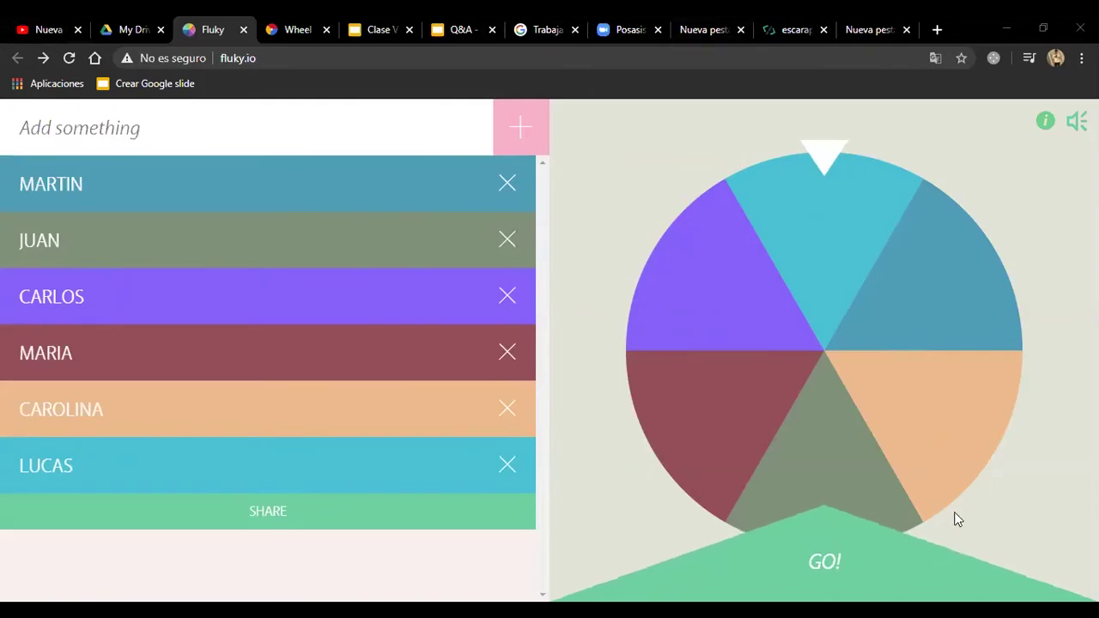
click(170, 126)
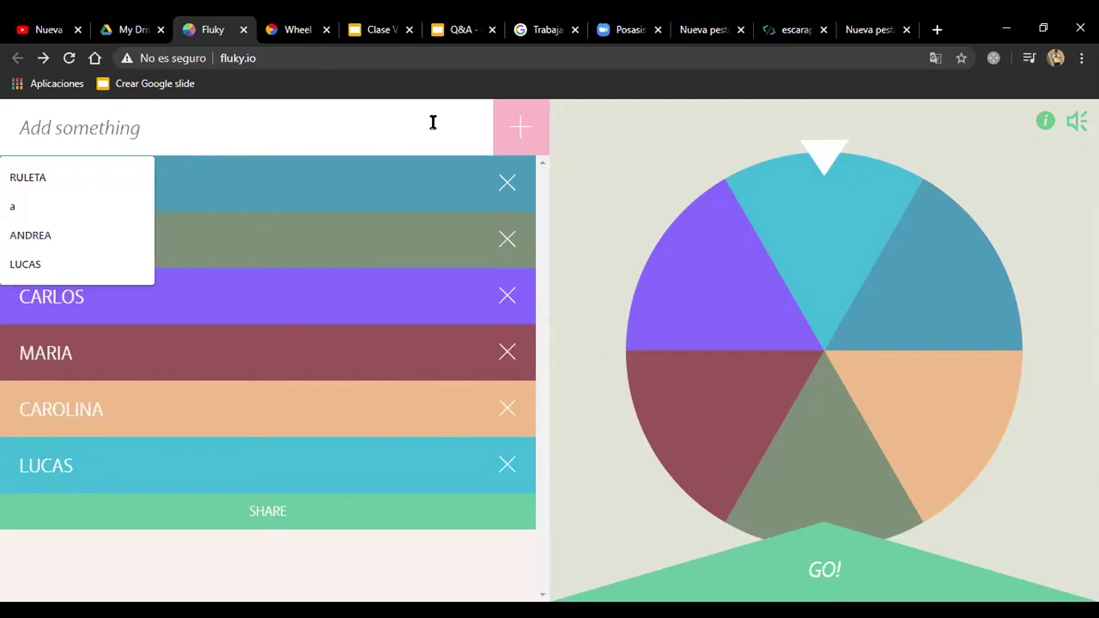
text(mari)
key(BackSpace)
key(BackSpace)
key(BackSpace)
key(BackSpace)
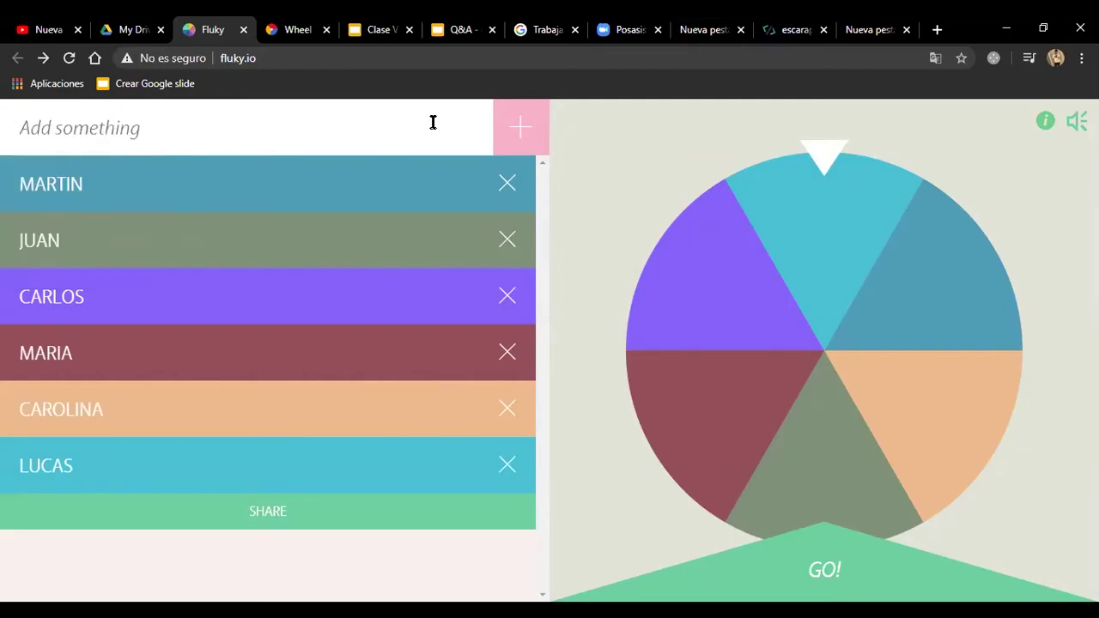
text(mari)
key(BackSpace)
Step: Add MARIO as the seventh name and select the wheel's share link
text(MARIO)
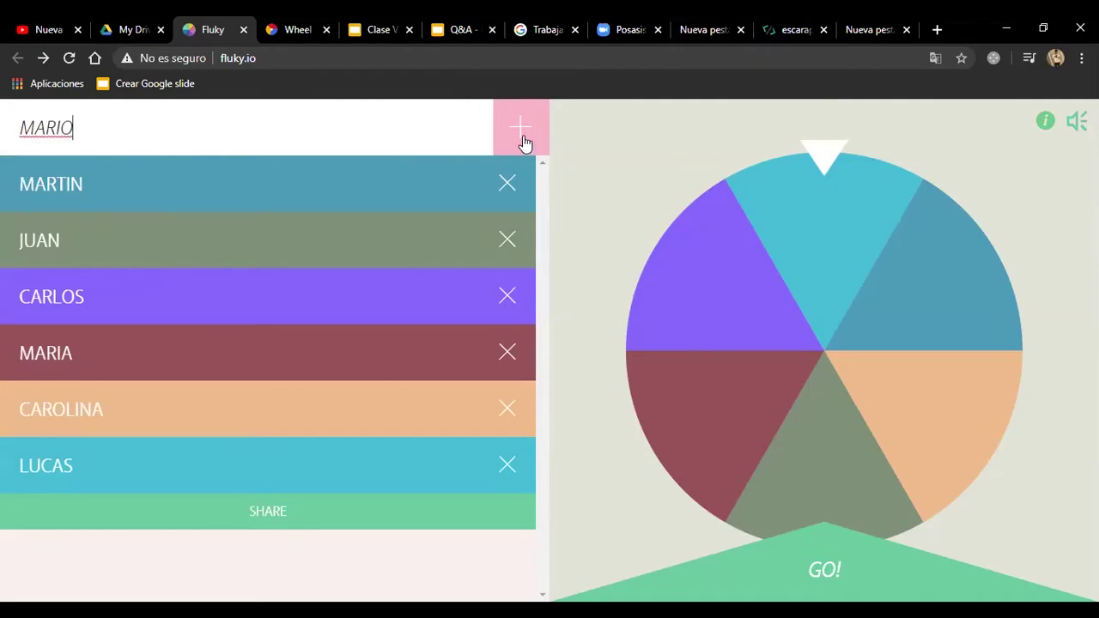
click(522, 137)
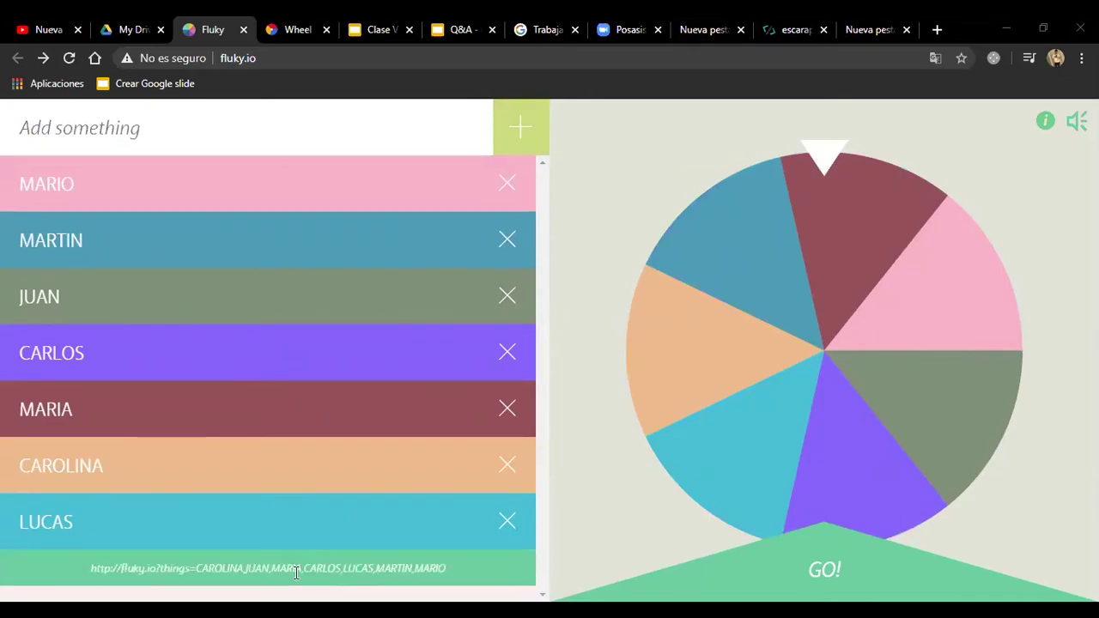
mouse_move(257, 567)
drag(445, 567, 82, 568)
key(ctrl+c)
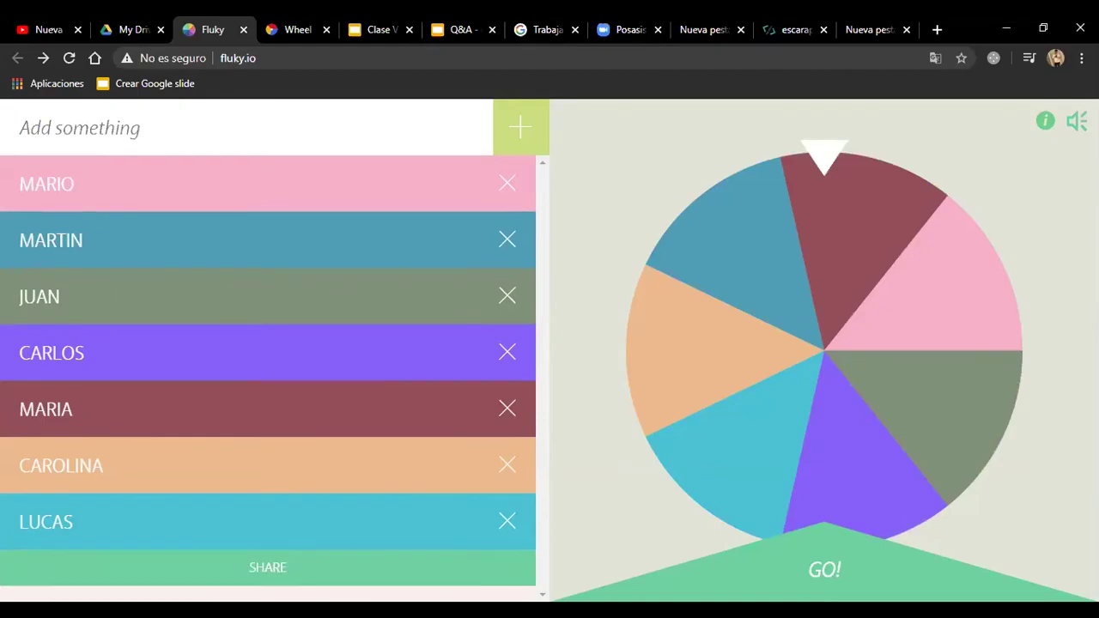
mouse_move(289, 563)
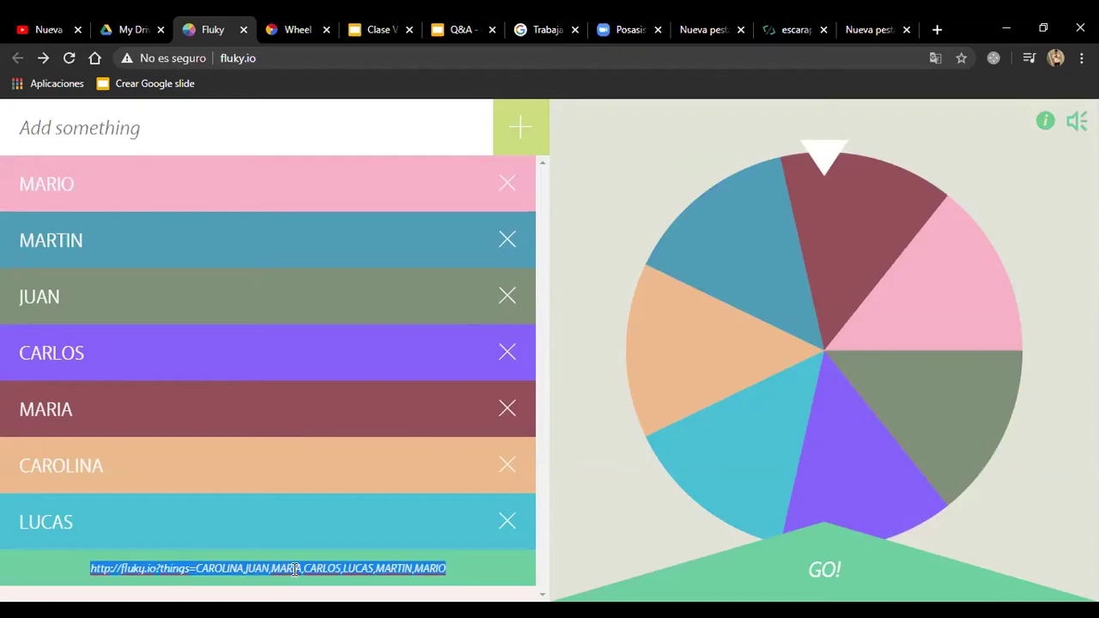
Step: Spin with GO! to pick CARLOS, then restart to a blank name list
click(782, 554)
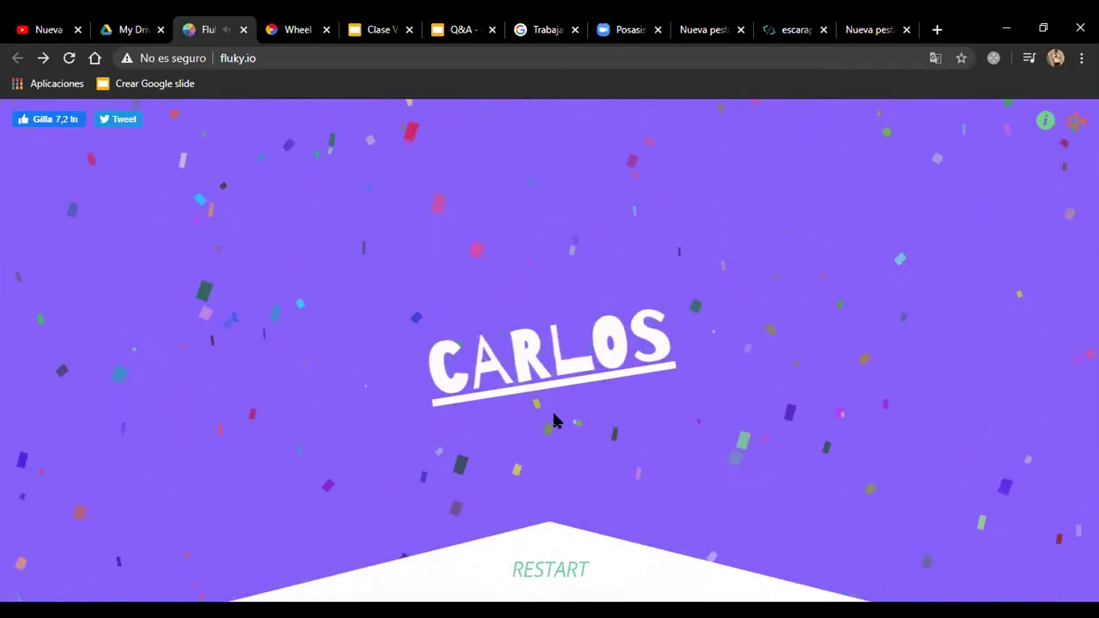
click(608, 552)
click(13, 116)
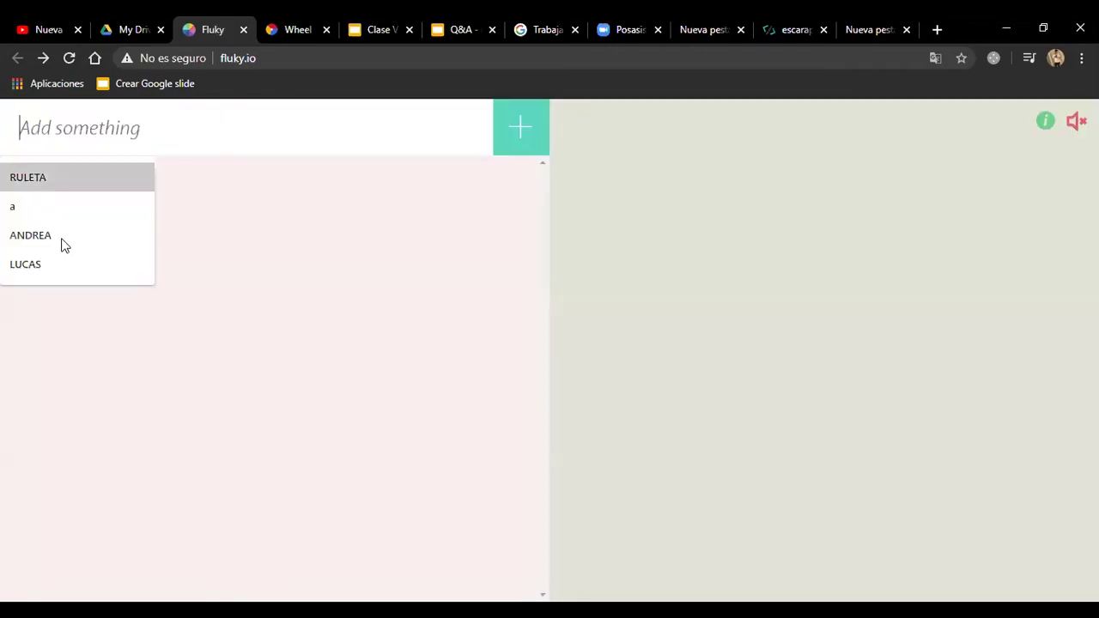
Step: Clear the autofilled name and load the saved seven-name wheel from its pasted share link
click(30, 236)
drag(290, 128, 6, 98)
key(BackSpace)
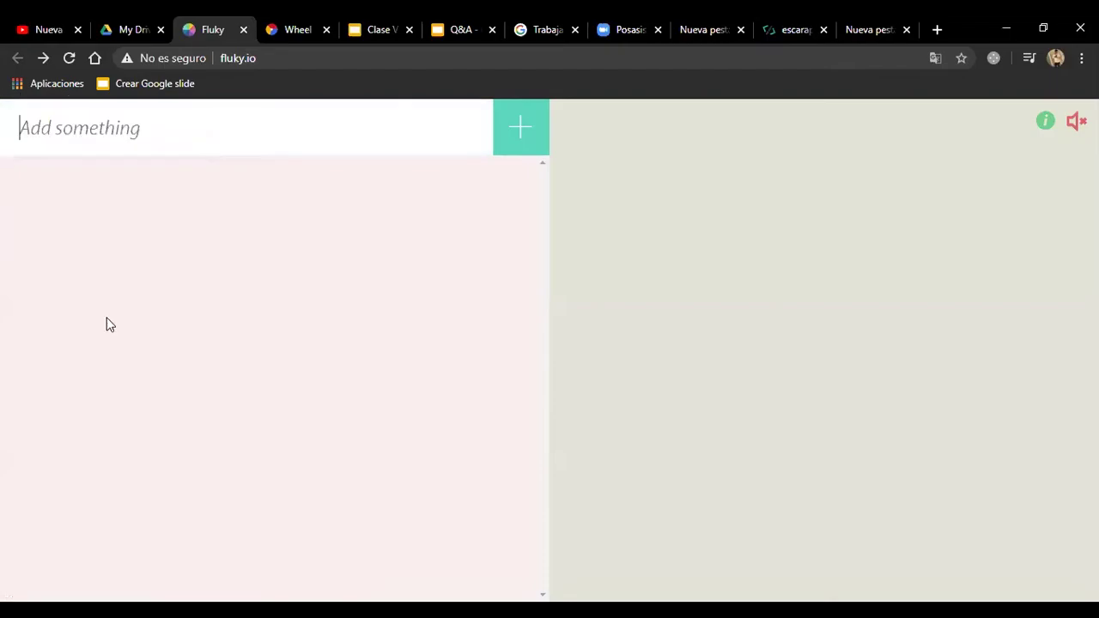
click(298, 59)
key(ctrl+v)
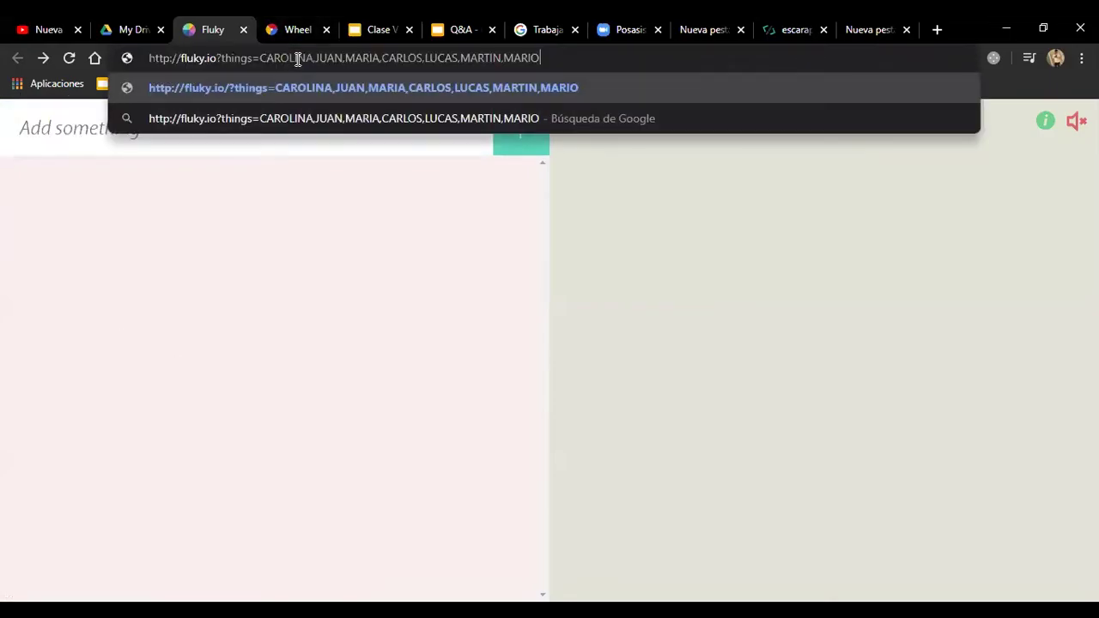
key(Return)
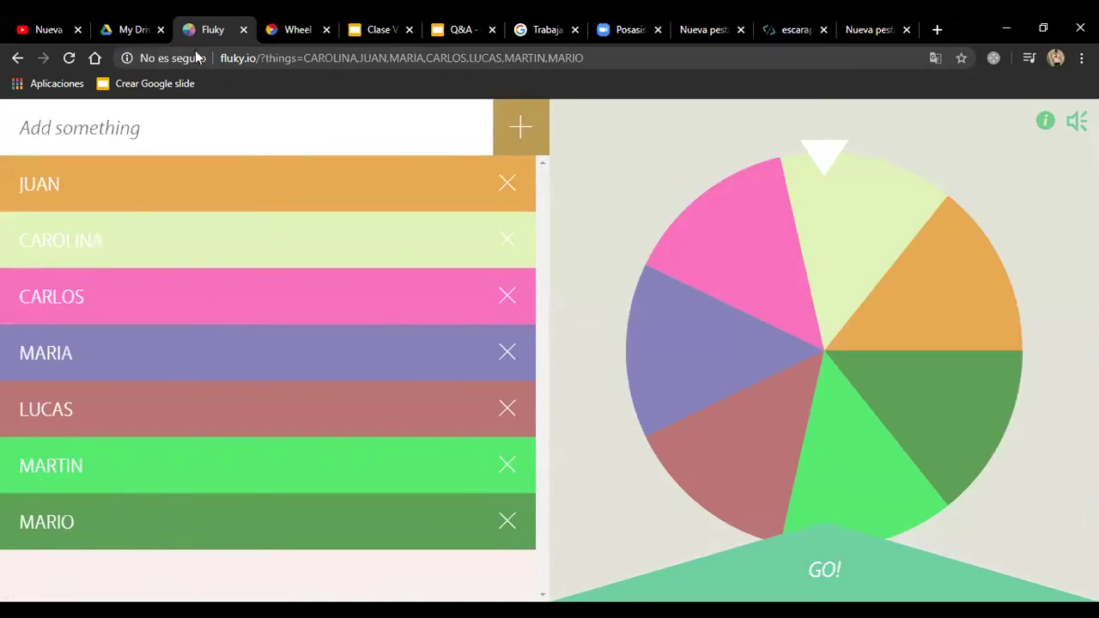
Step: Add LEO as the eighth name on the wheel
click(181, 132)
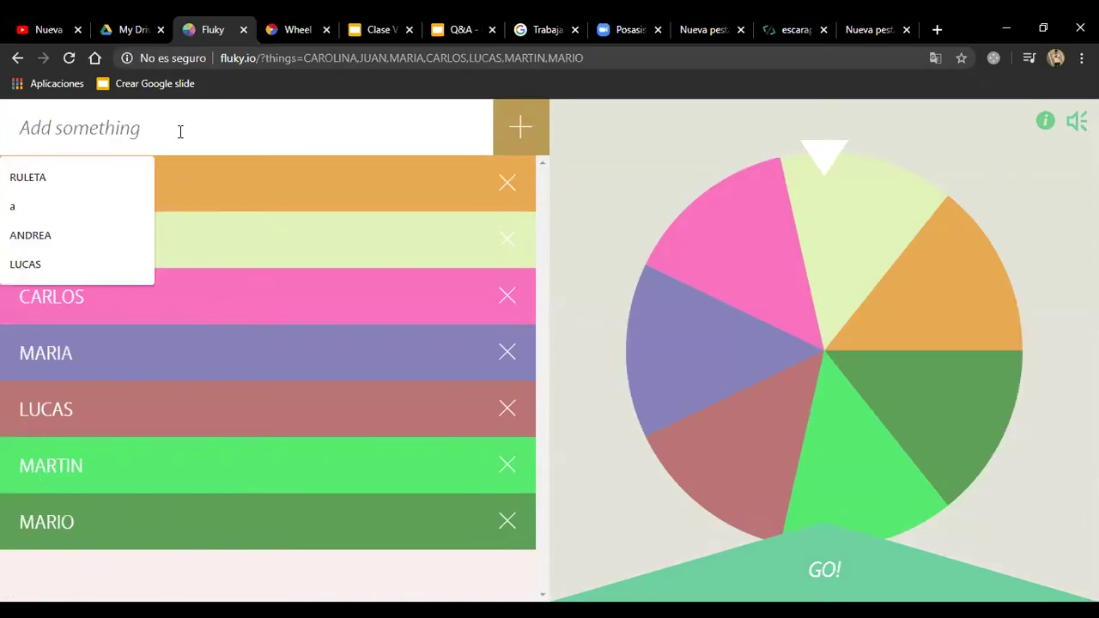
text(reo)
key(BackSpace)
key(BackSpace)
key(BackSpace)
text(L)
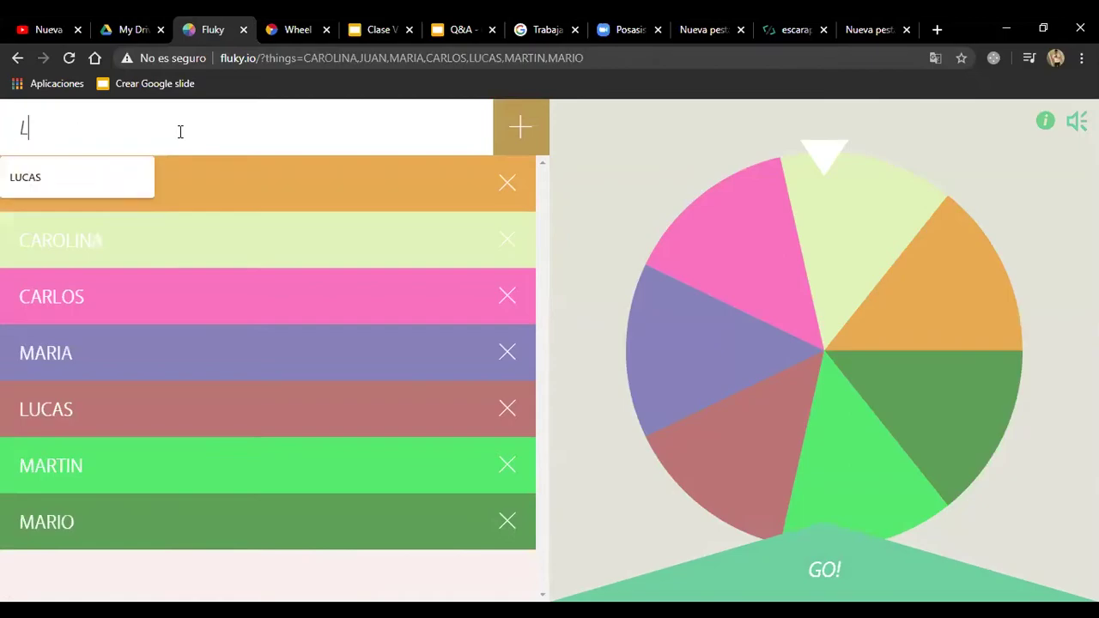
text(EO)
key(Return)
Step: Reveal and select the updated share link listing all eight names
scroll(193, 269, down, 1)
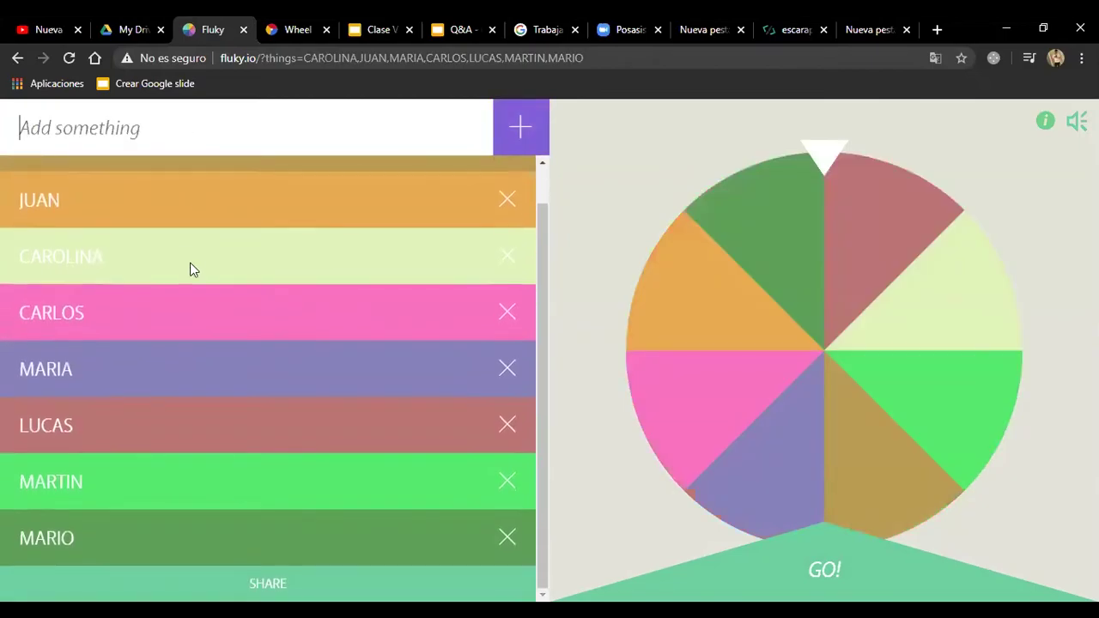
click(335, 568)
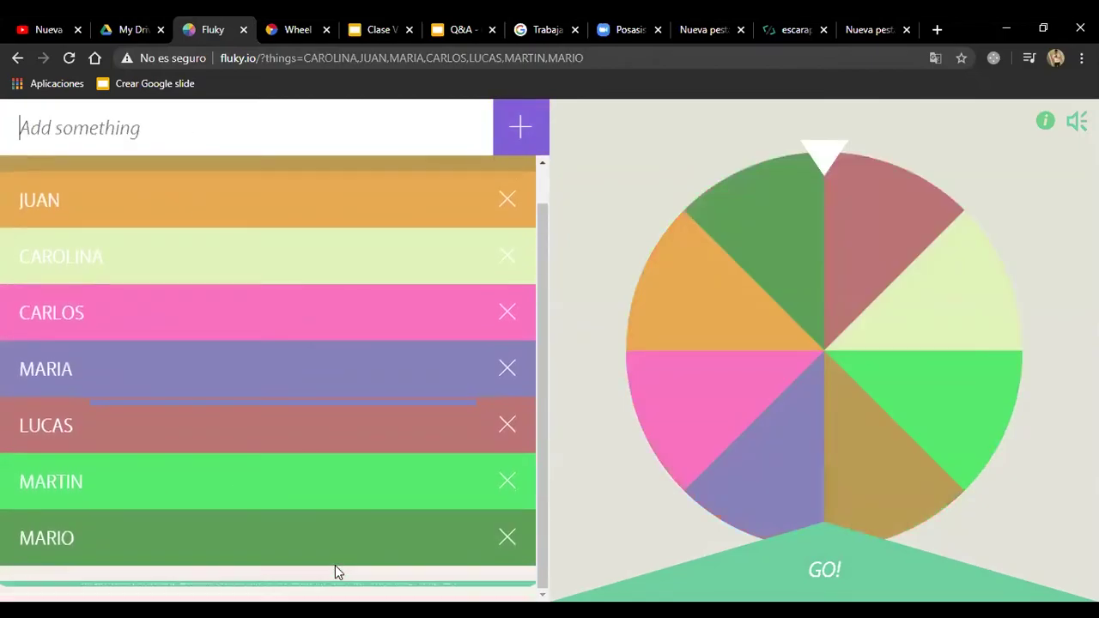
drag(79, 584, 456, 585)
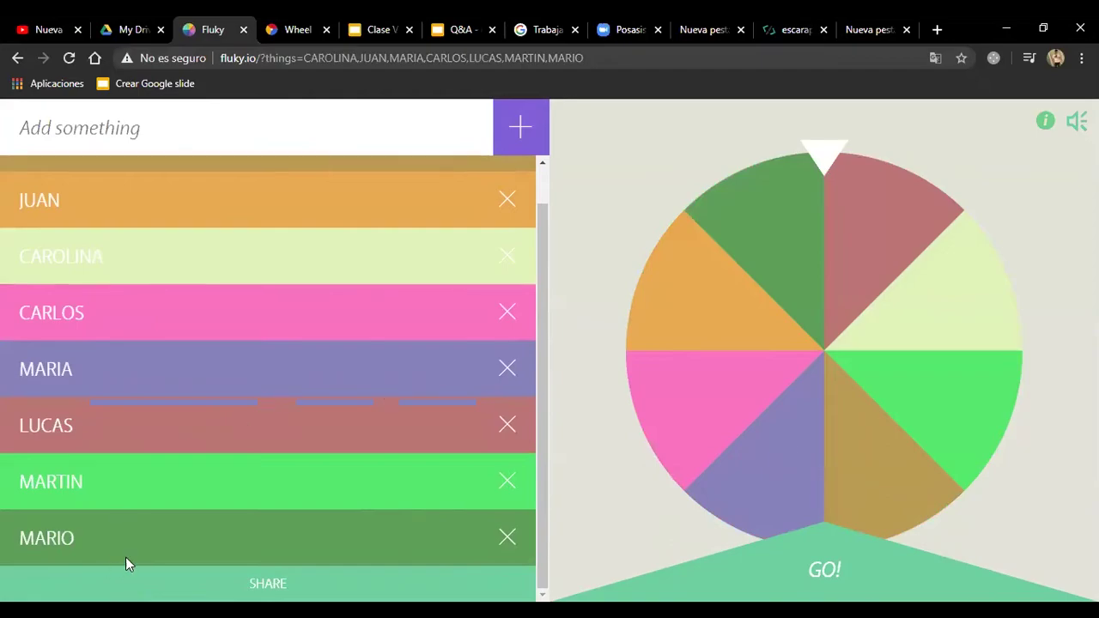
click(120, 584)
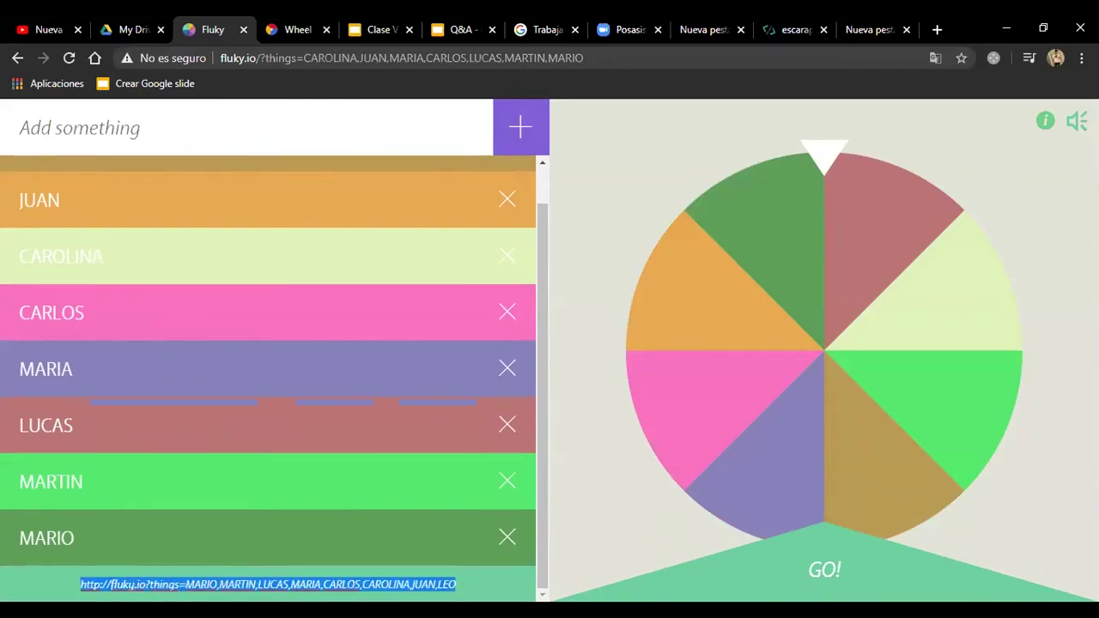
click(450, 57)
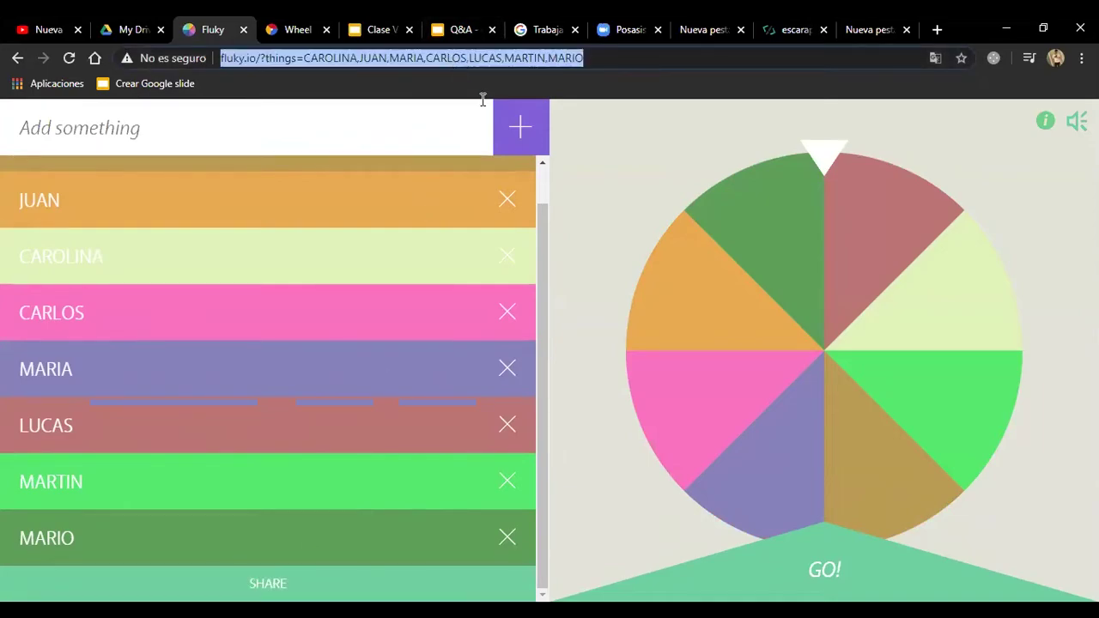
Step: Load the wheel from the share link edited to end with MATEO,LEO
key(ctrl+v)
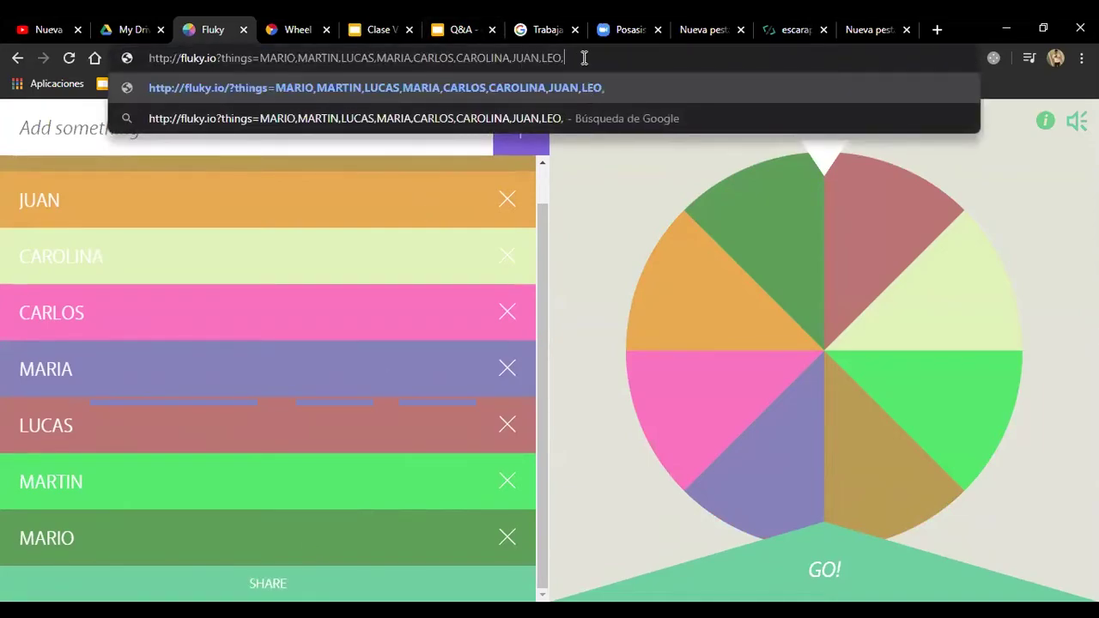
text(MATEOm)
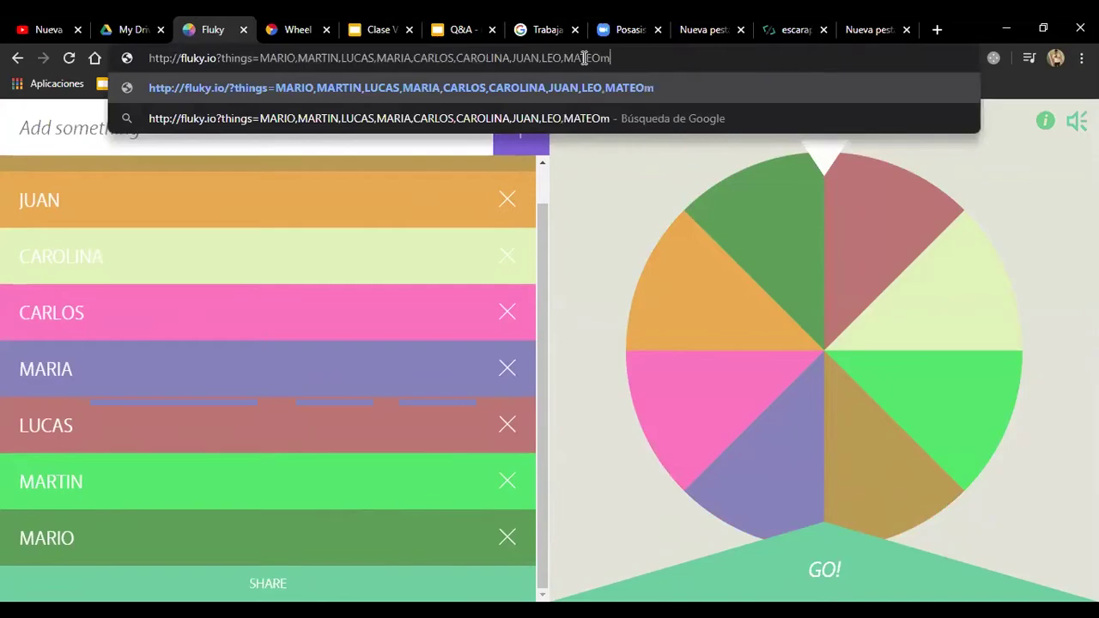
key(BackSpace)
text(,LEO)
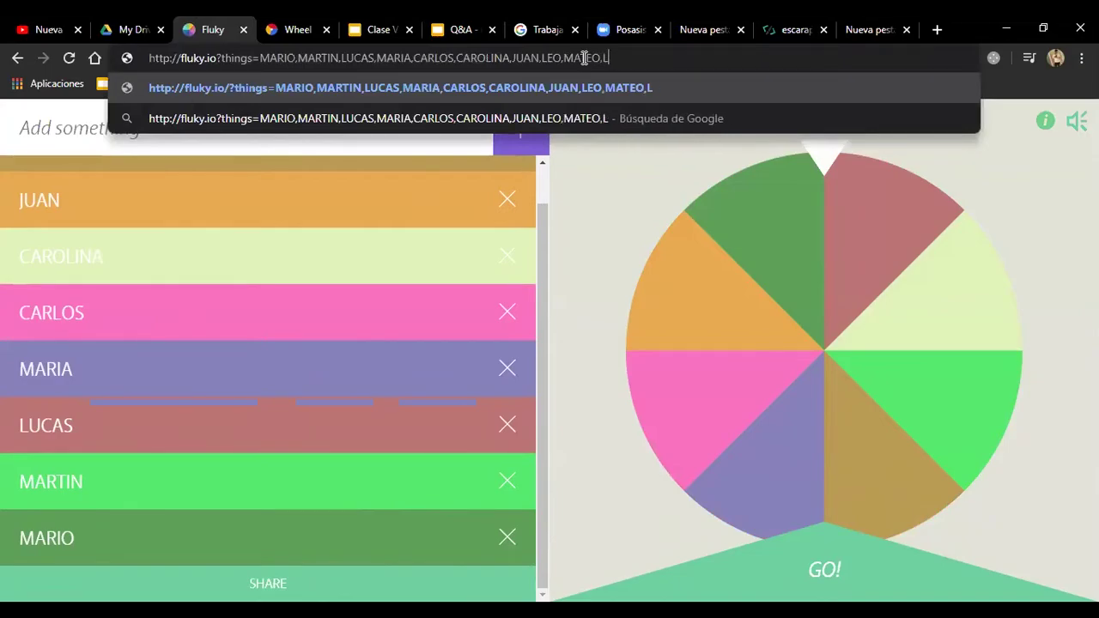
key(Return)
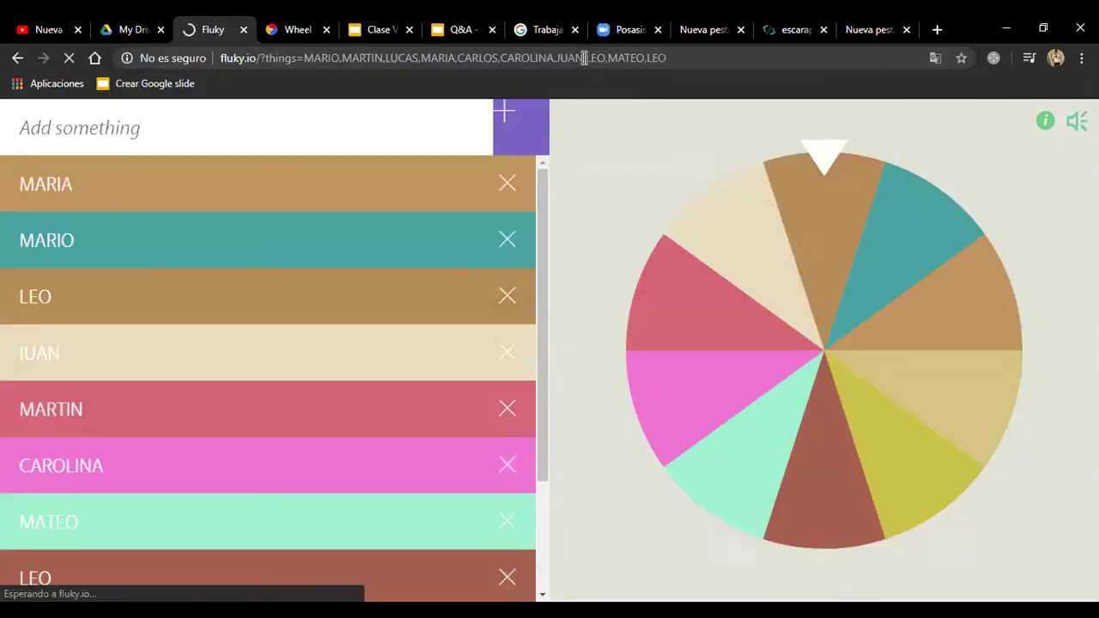
scroll(361, 268, down, 3)
scroll(282, 294, up, 3)
scroll(278, 304, down, 2)
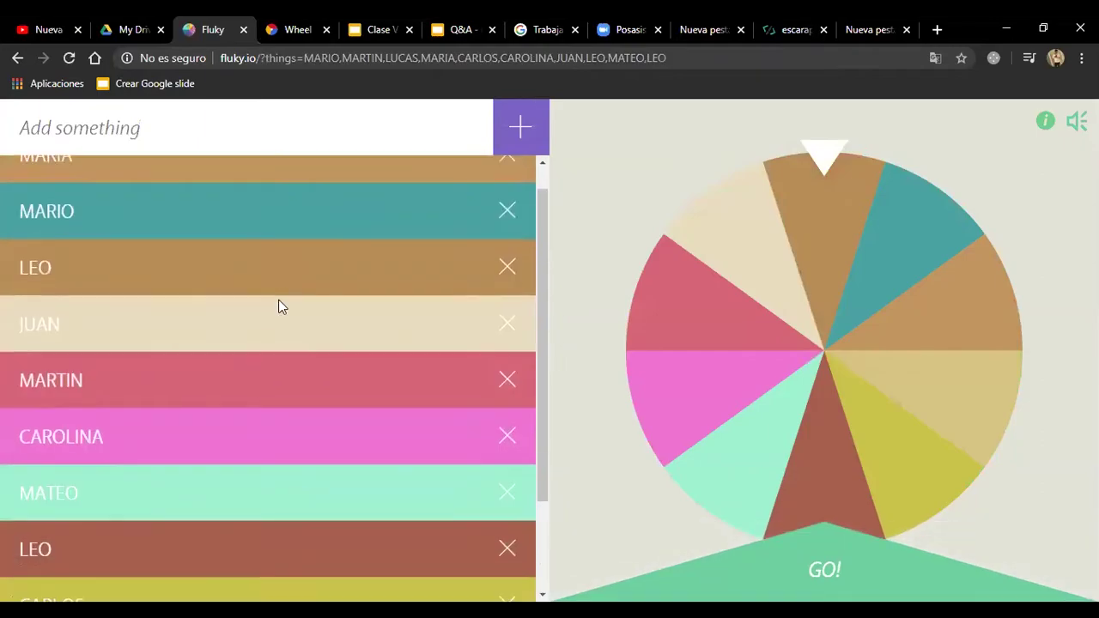
scroll(175, 248, up, 2)
click(688, 58)
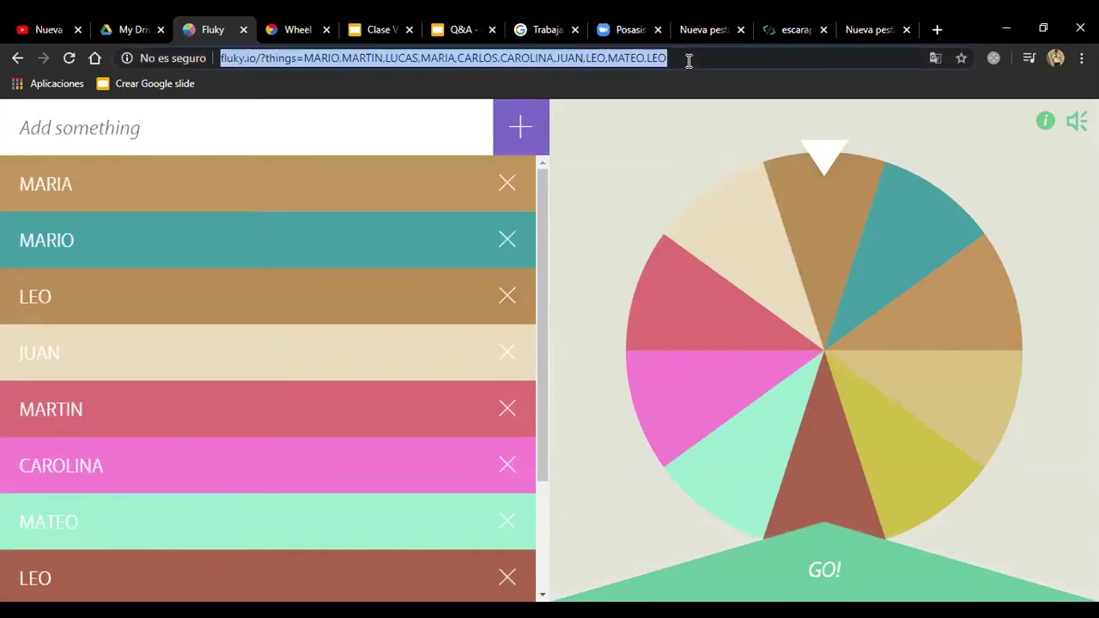
click(688, 58)
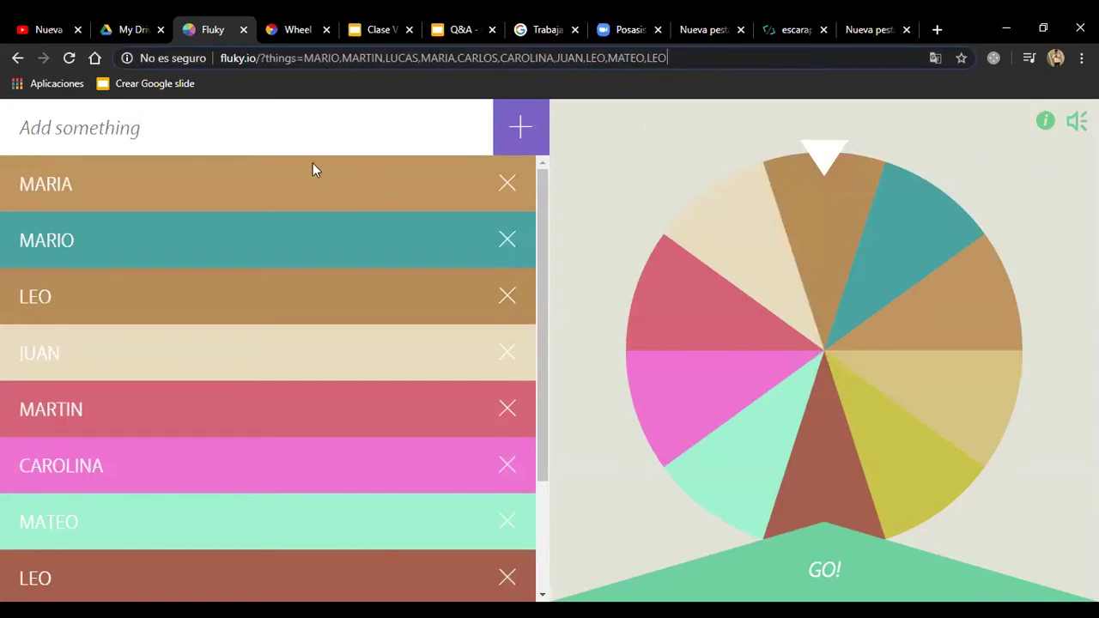
Step: Add laura to the name list and wheel
click(311, 112)
text(laura)
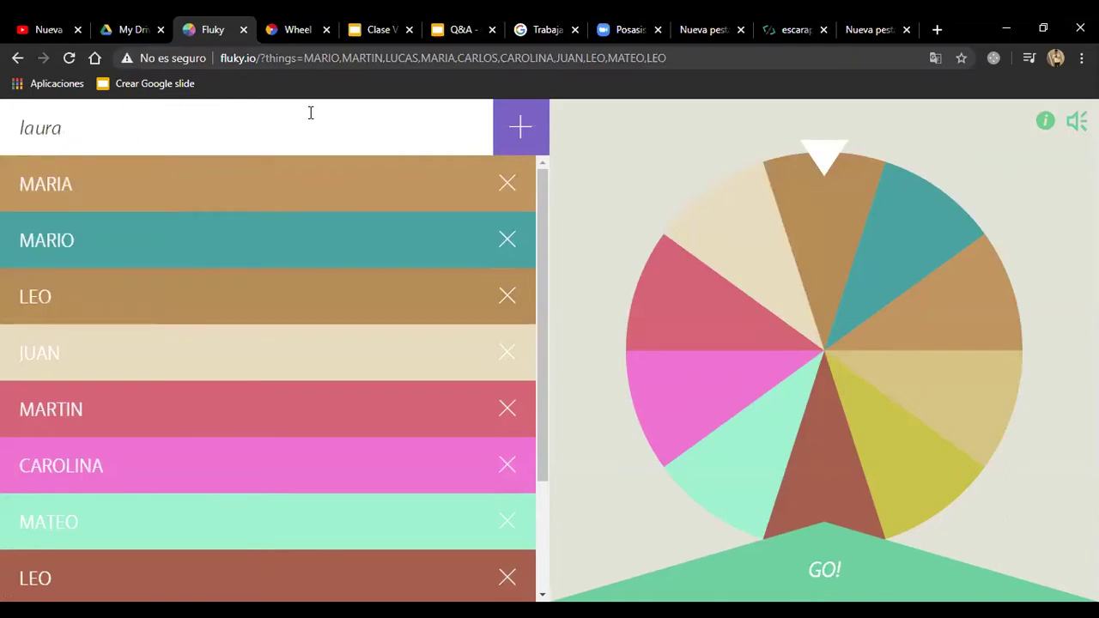
key(Return)
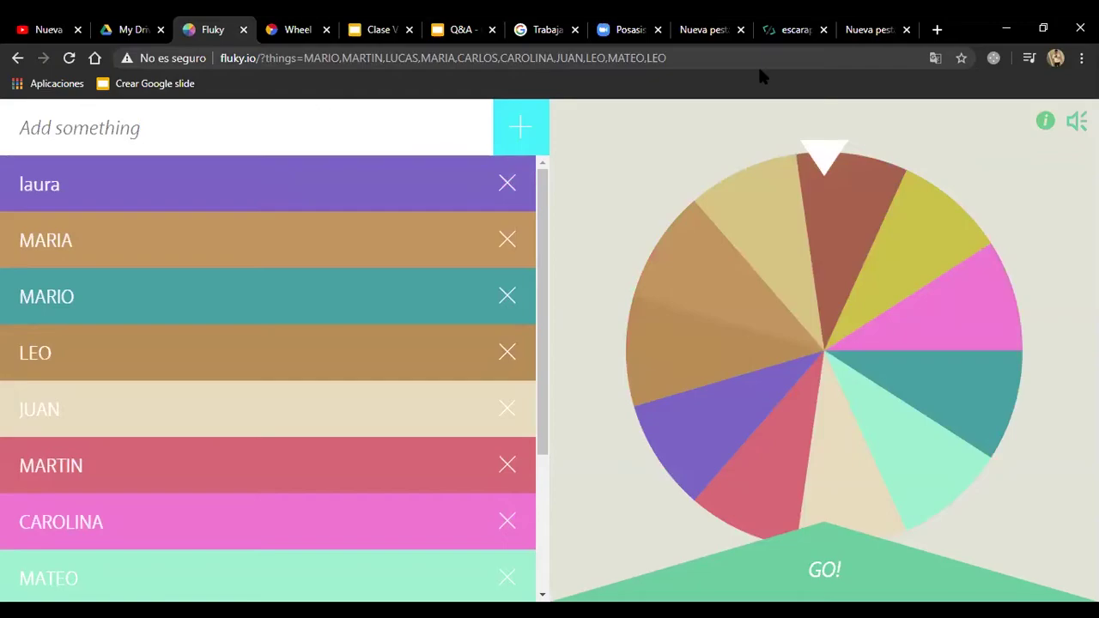
click(726, 58)
click(725, 58)
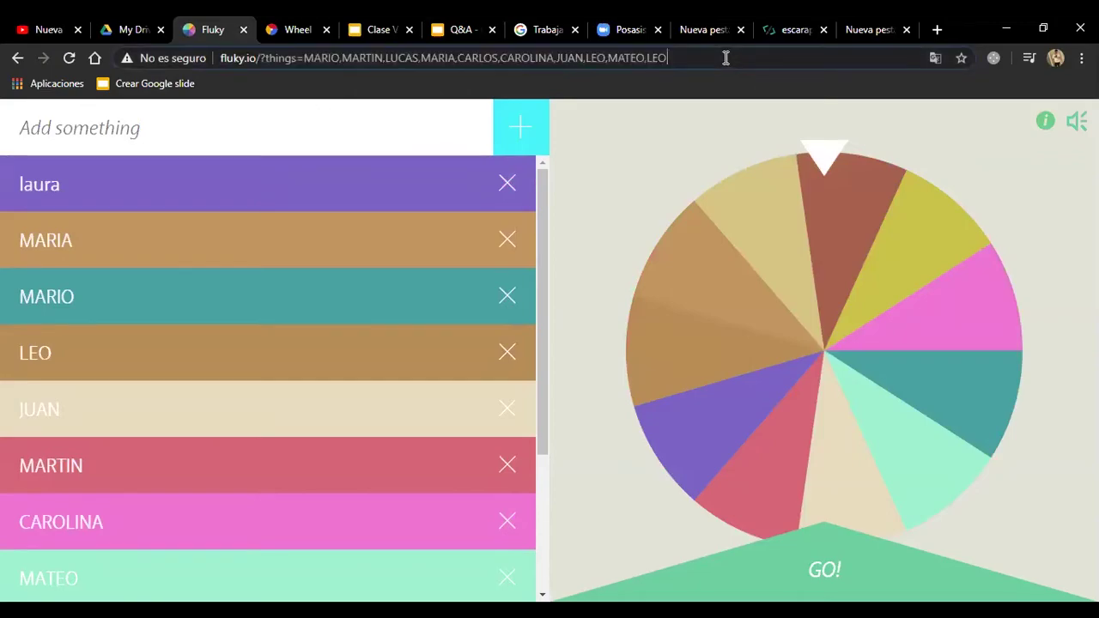
click(257, 144)
Step: Copy the wheel's share link with Copiar from the context menu
scroll(307, 375, down, 3)
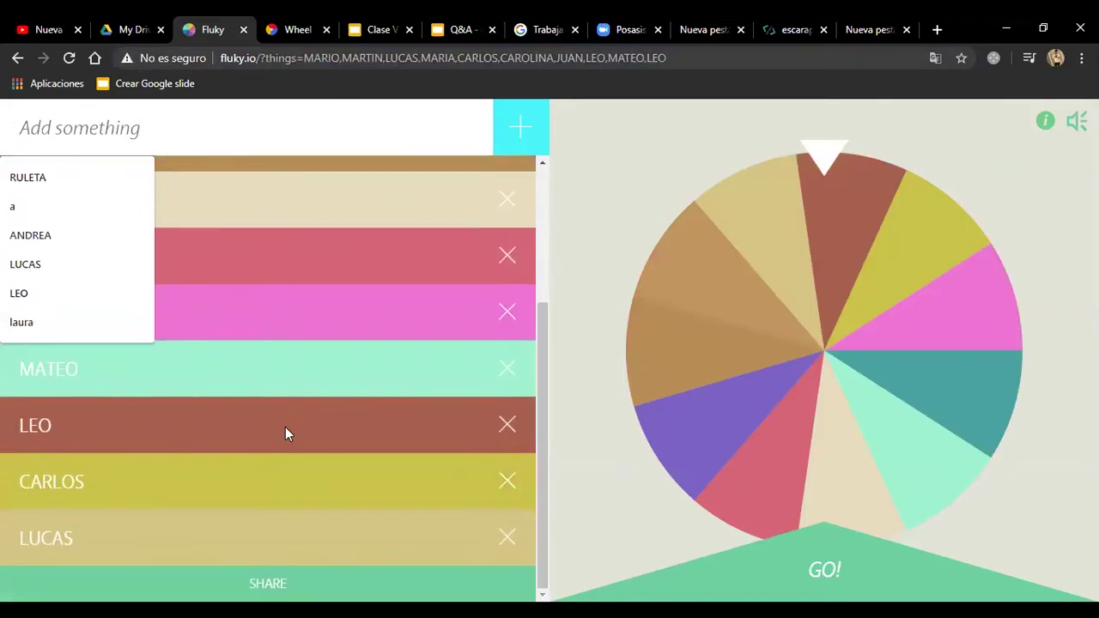
click(302, 576)
click(112, 584)
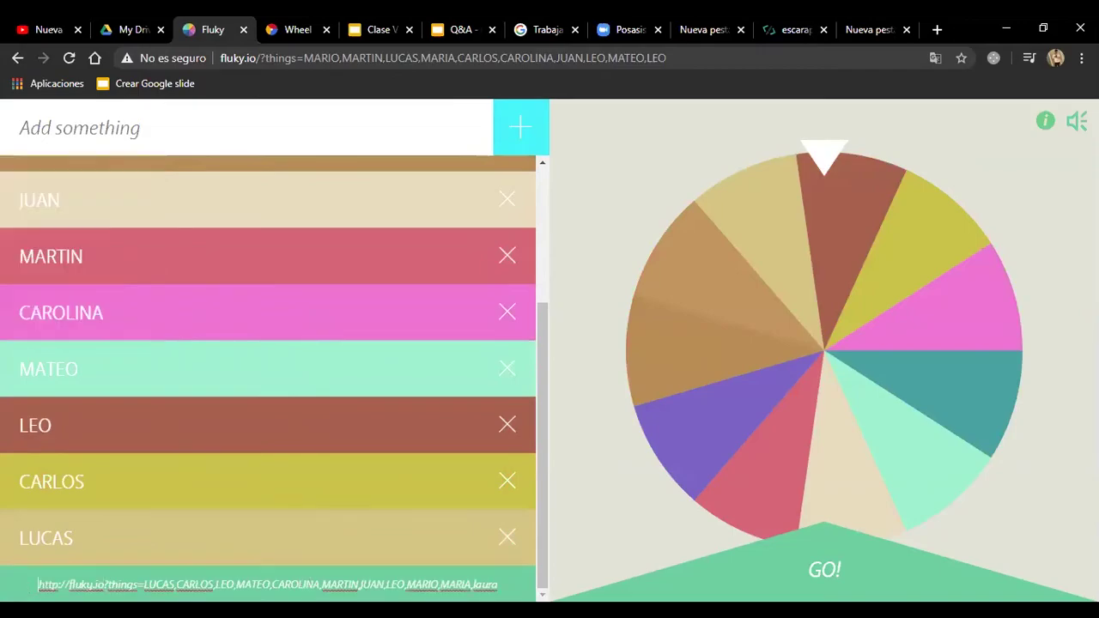
drag(38, 584, 552, 581)
click(552, 581)
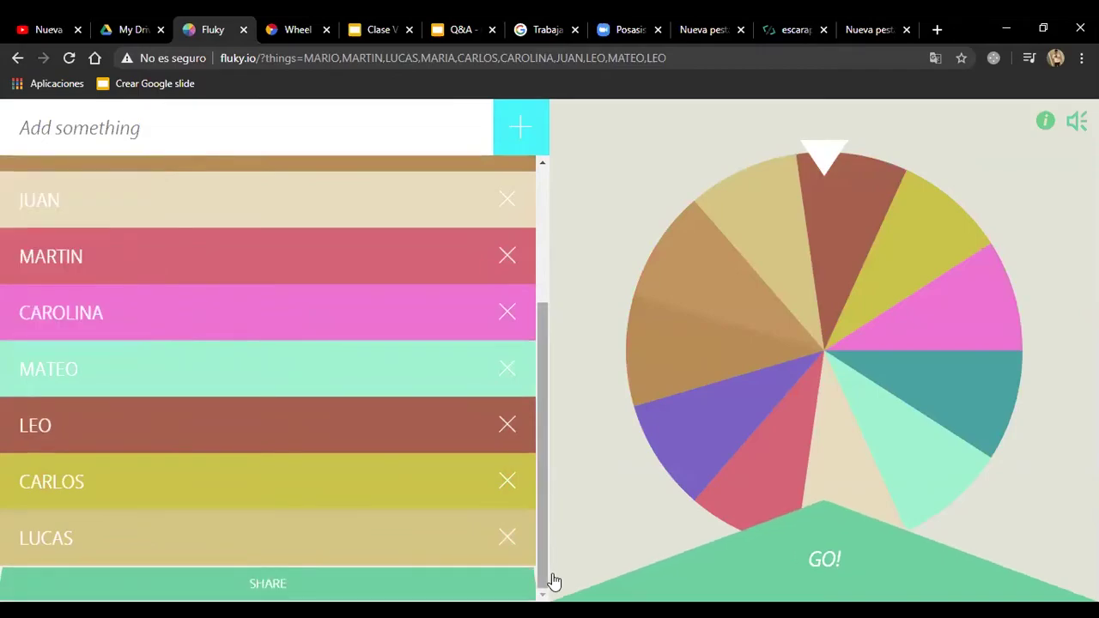
click(38, 583)
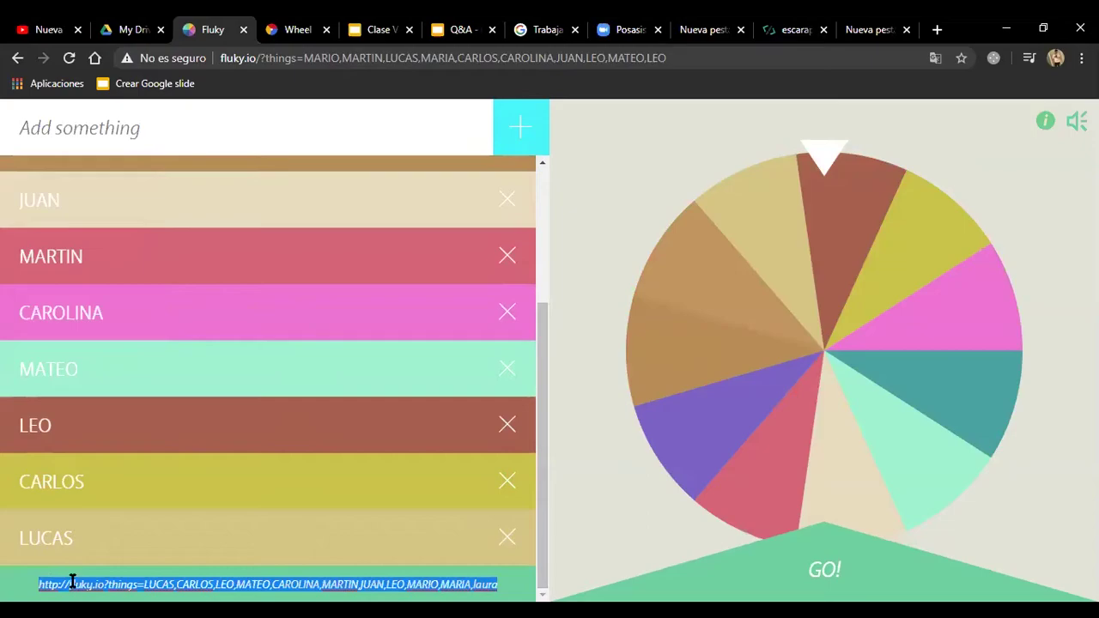
right_click(72, 583)
click(127, 393)
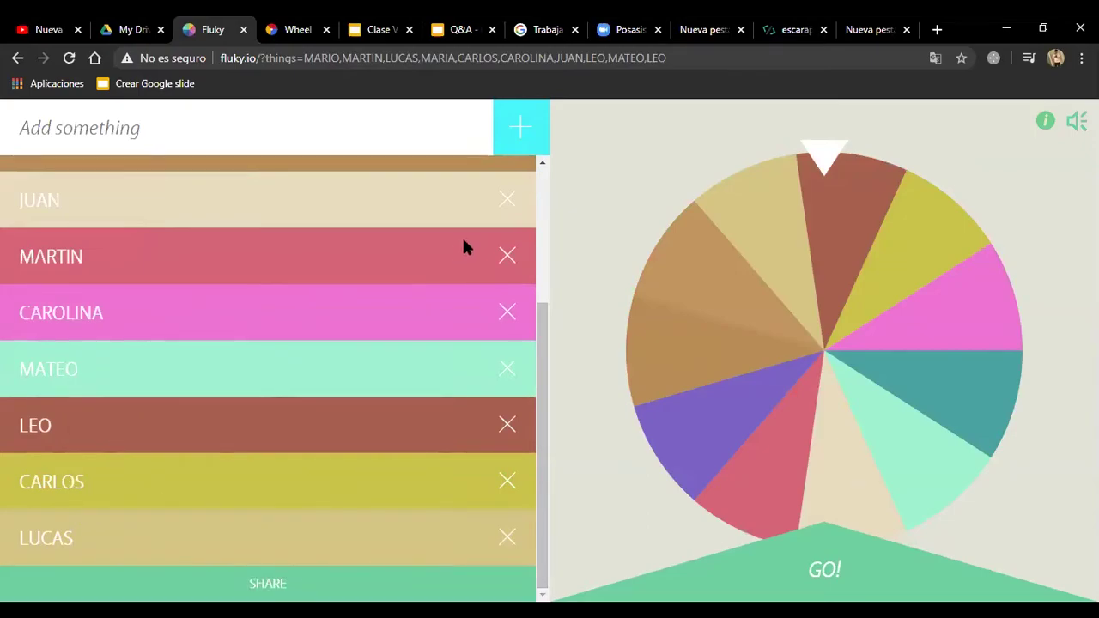
Step: Spin Fluky's wheel to pick CAROLINA, clear the list, and go to Wheel of Names
mouse_move(793, 393)
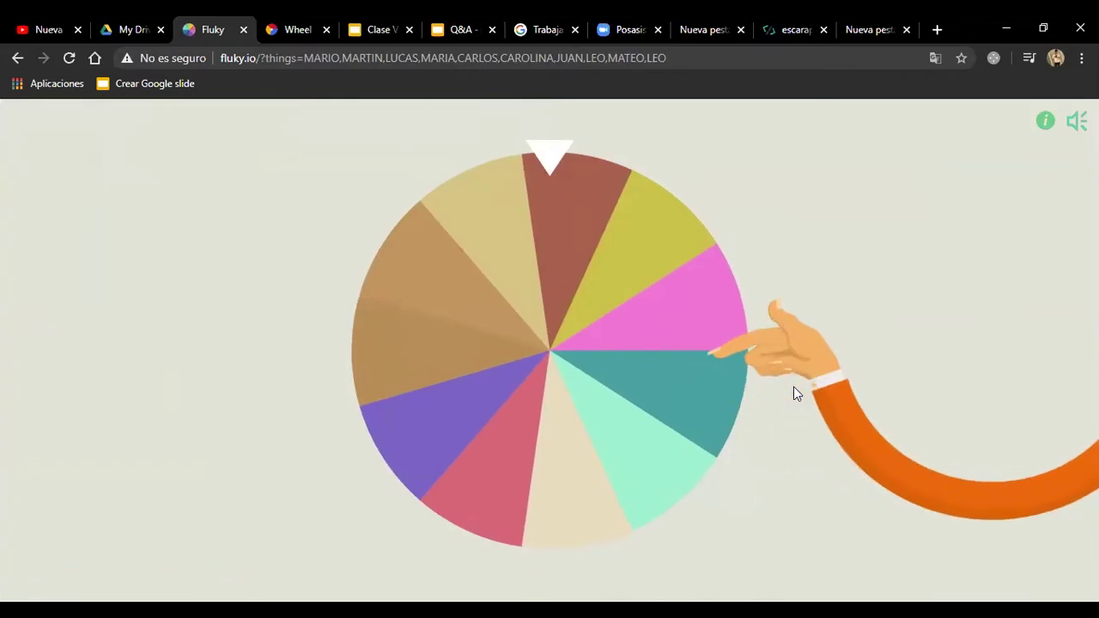
click(794, 387)
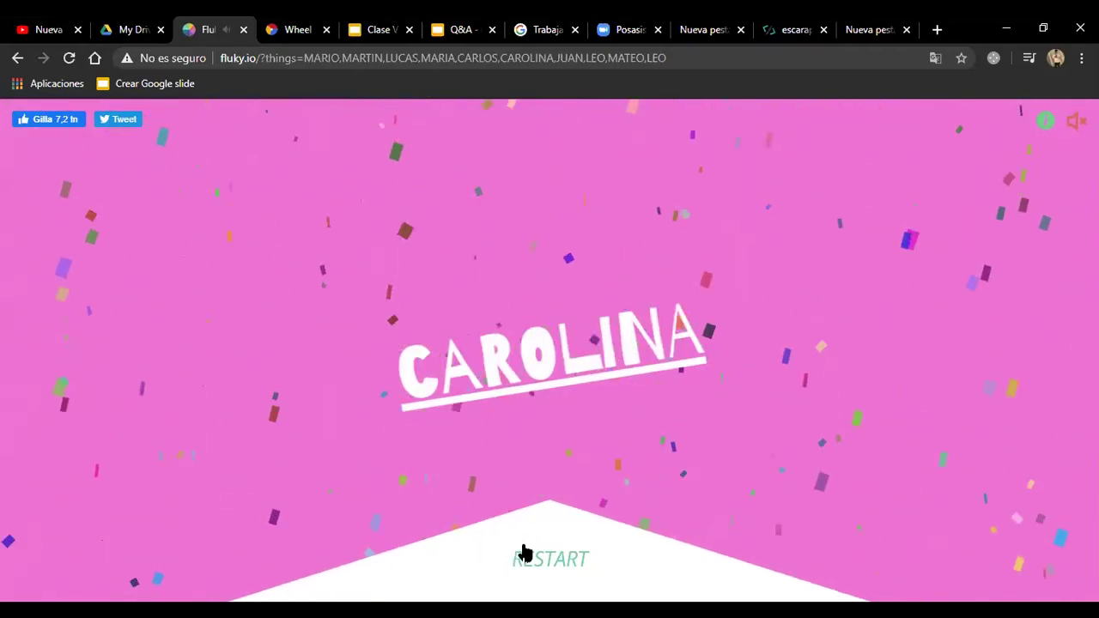
click(462, 524)
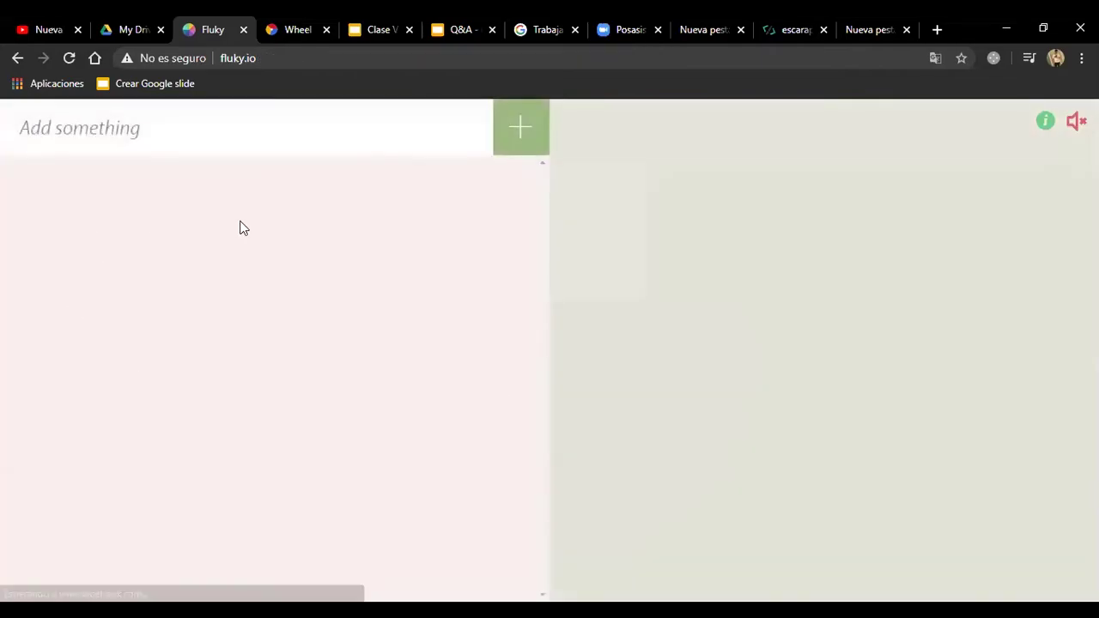
click(184, 131)
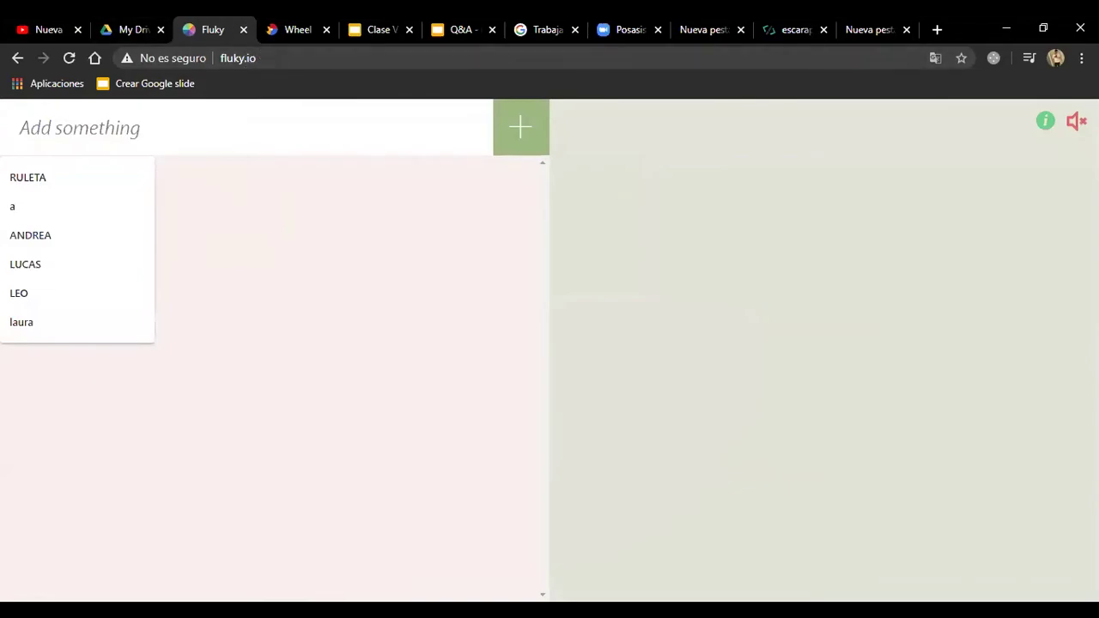
click(287, 25)
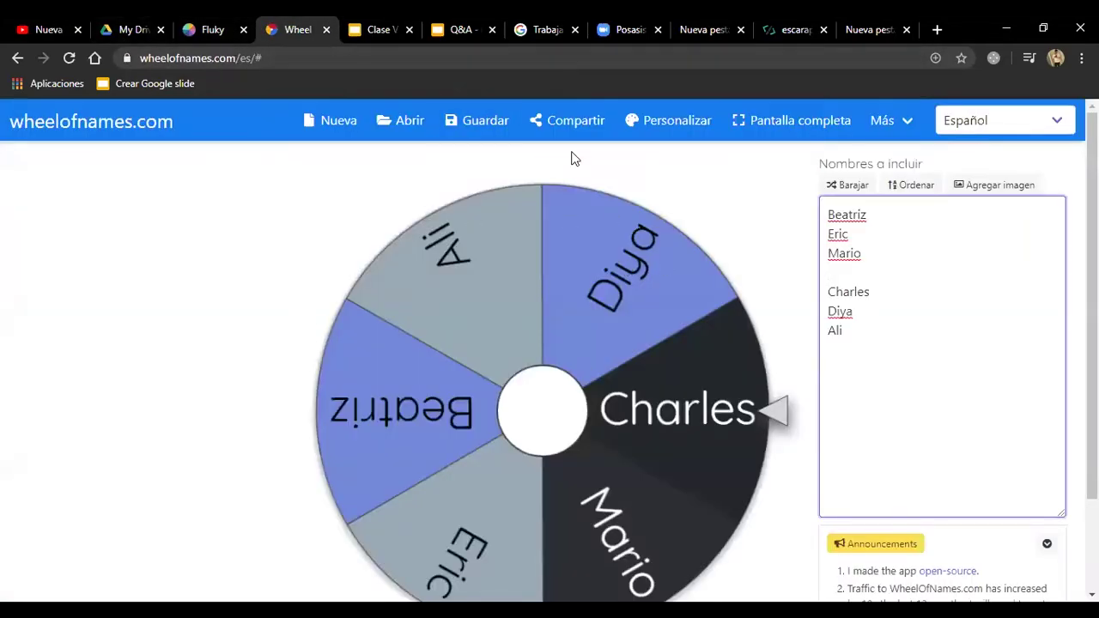
Step: Delete the blank line after Mario and add Martin as a seventh name on the wheel
key(BackSpace)
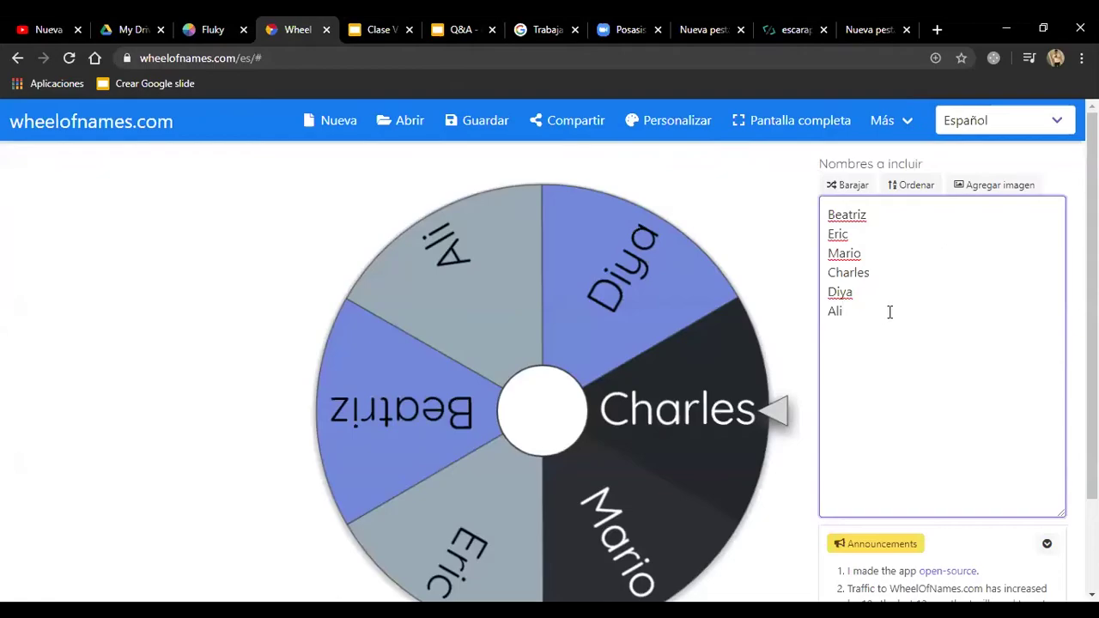
text(MART)
key(BackSpace)
key(BackSpace)
key(BackSpace)
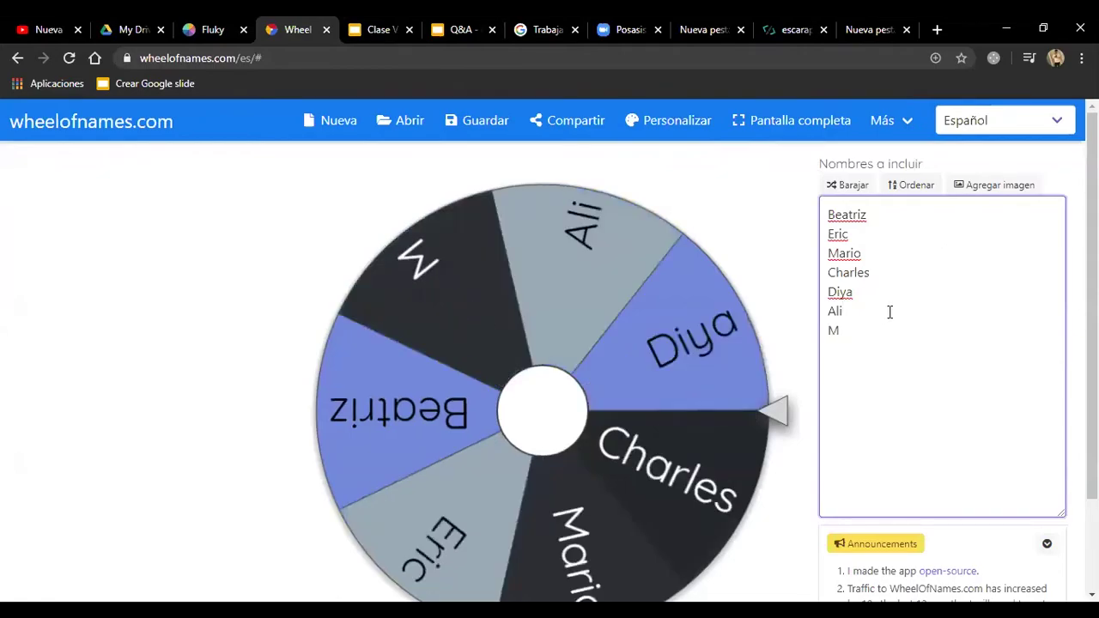
text(artin)
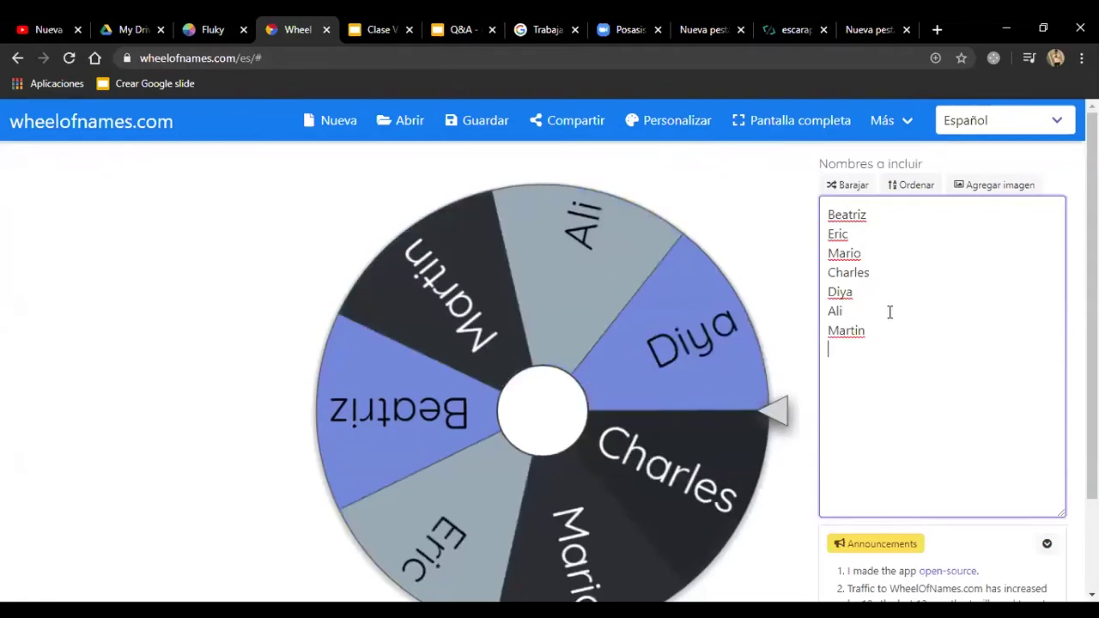
click(322, 59)
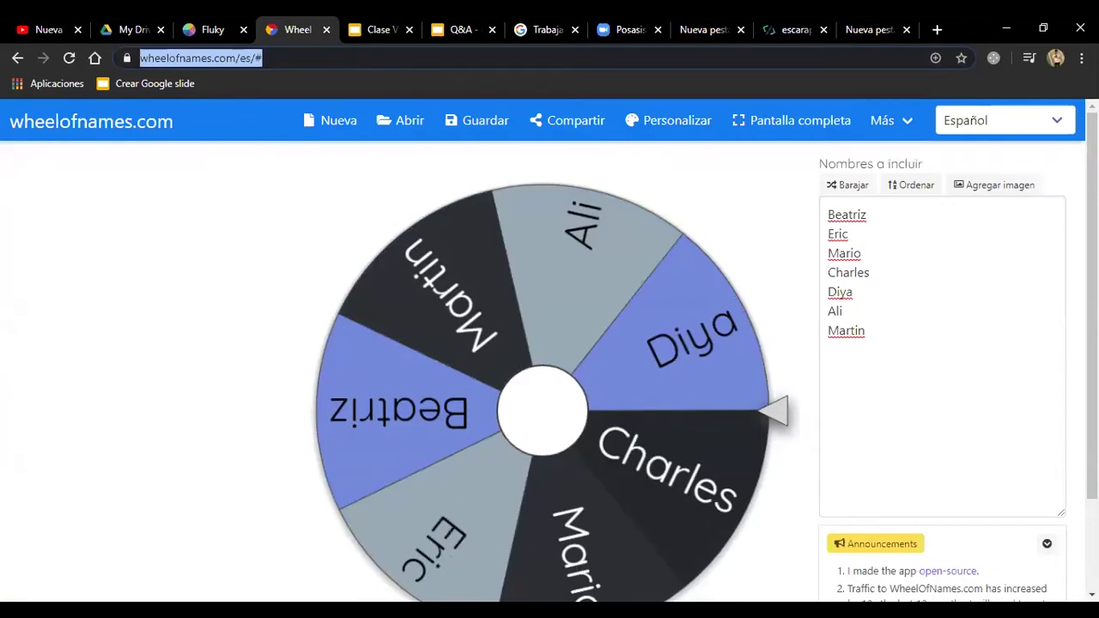
key(End)
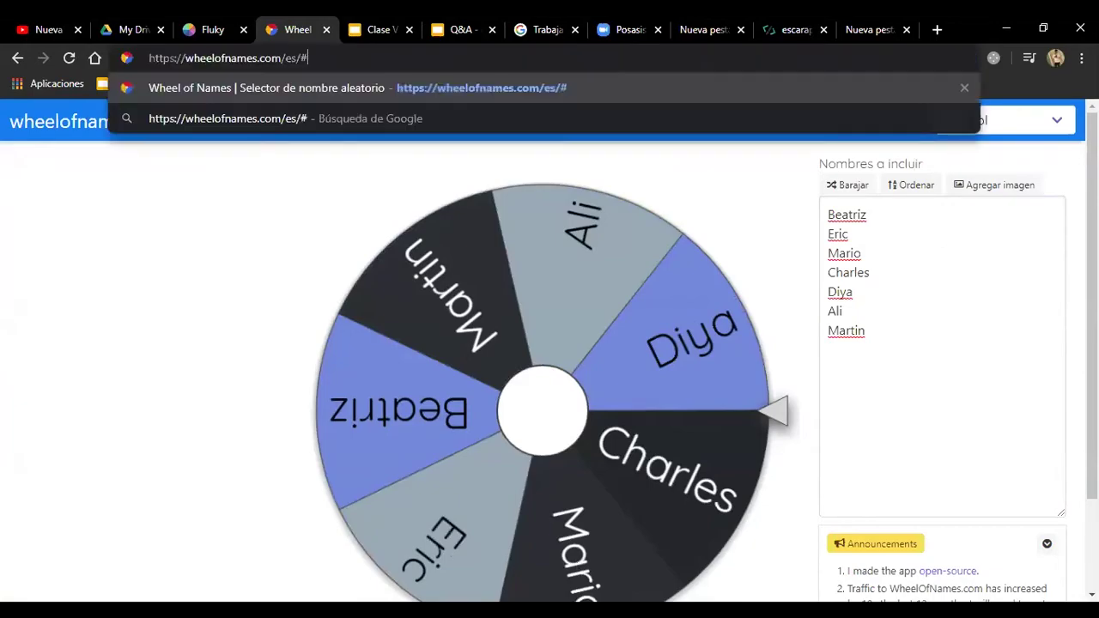
key(Escape)
key(alt+Tab)
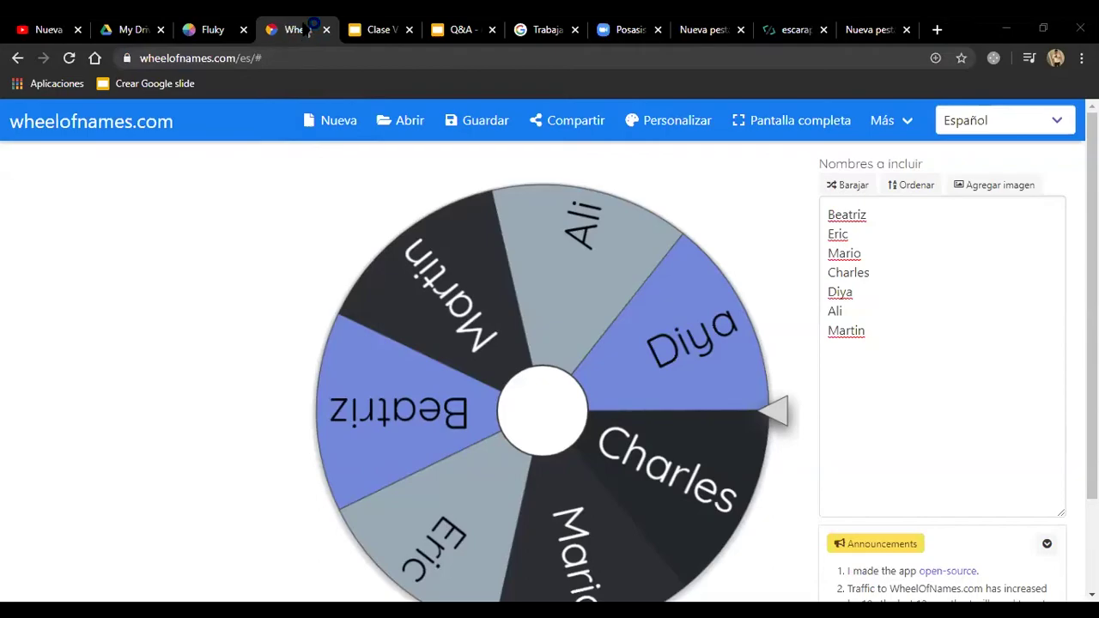
click(976, 351)
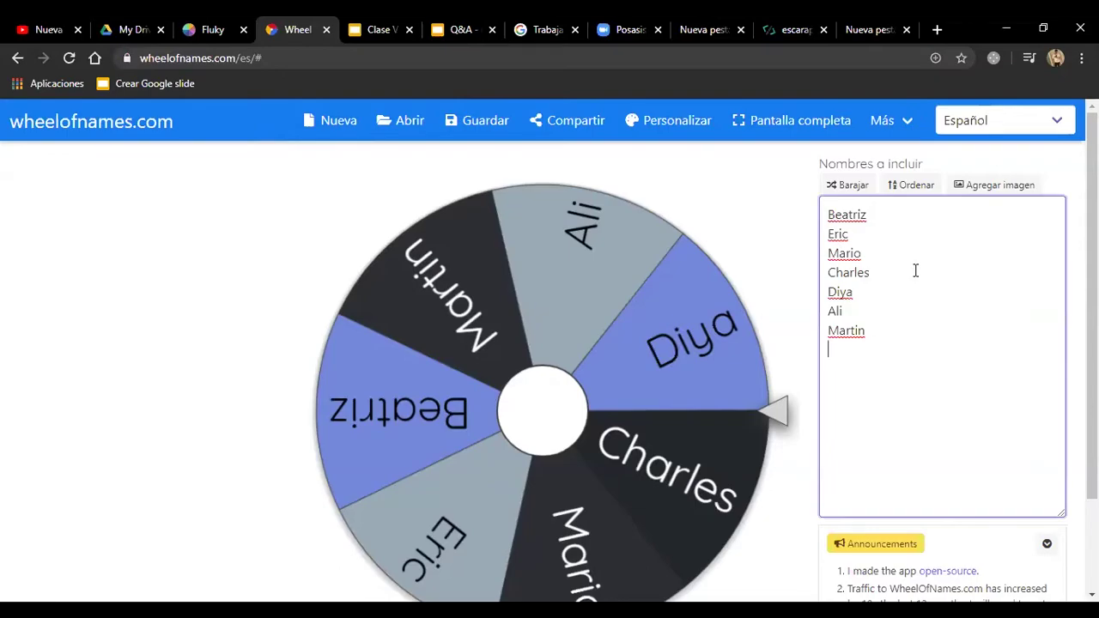
Step: Add Marcelo, Lucas and Mar as new names, one per line
text(Marcelo)
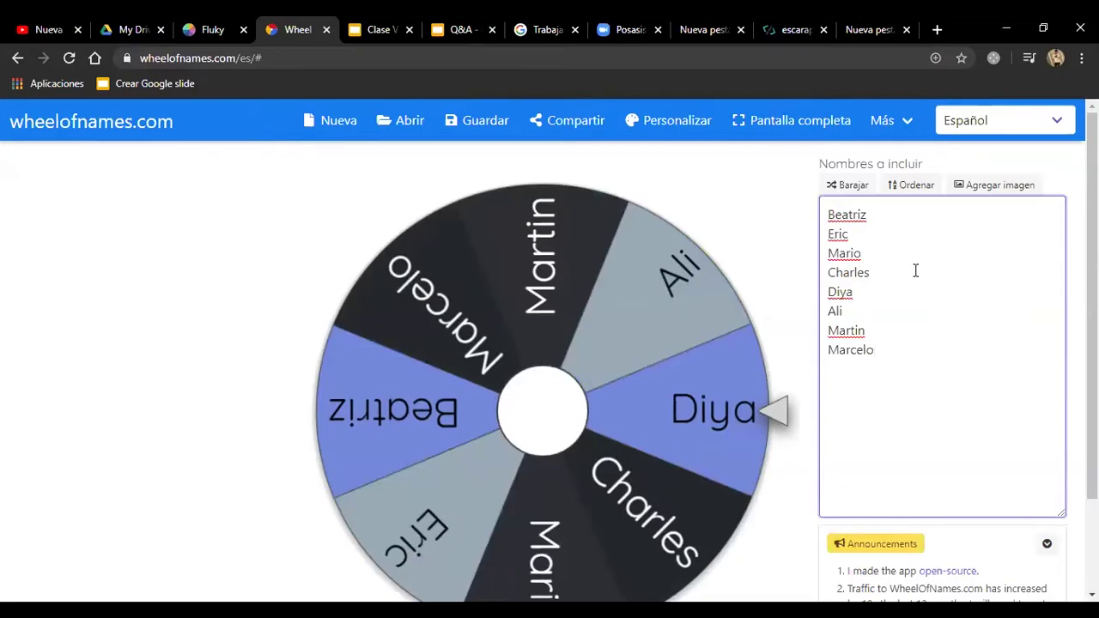
key(Return)
text(Lucas)
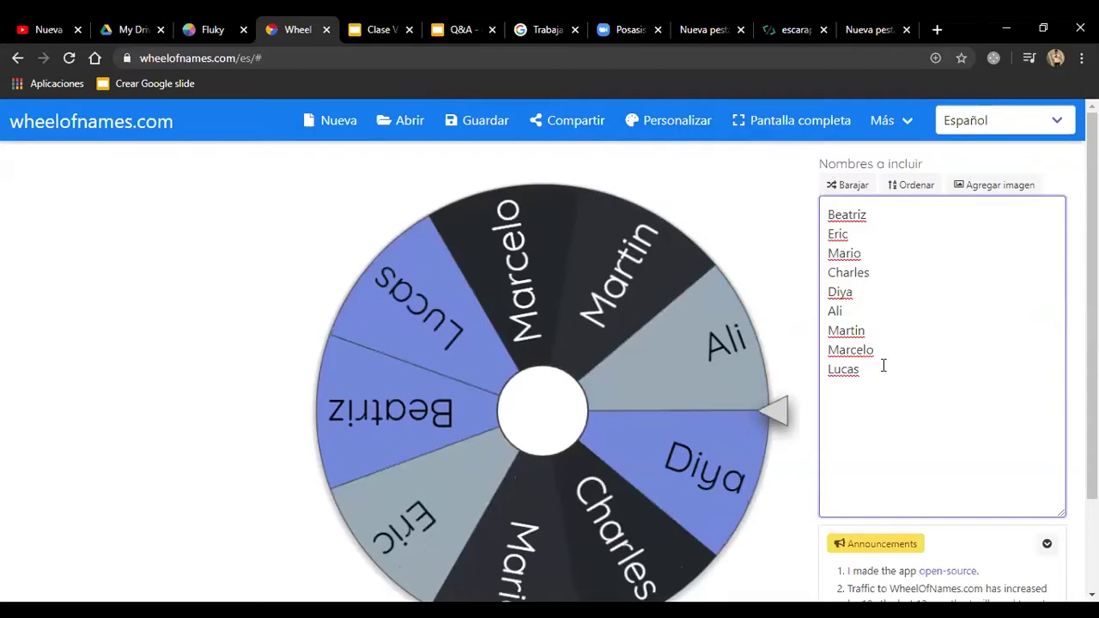
key(Return)
text(Ma)
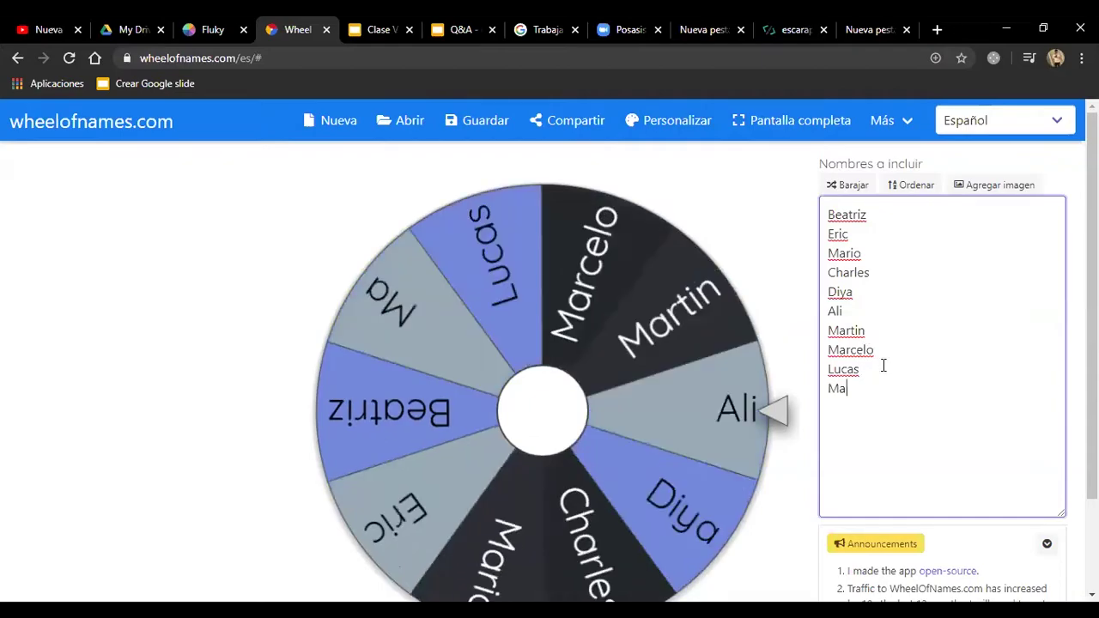
text(rtin)
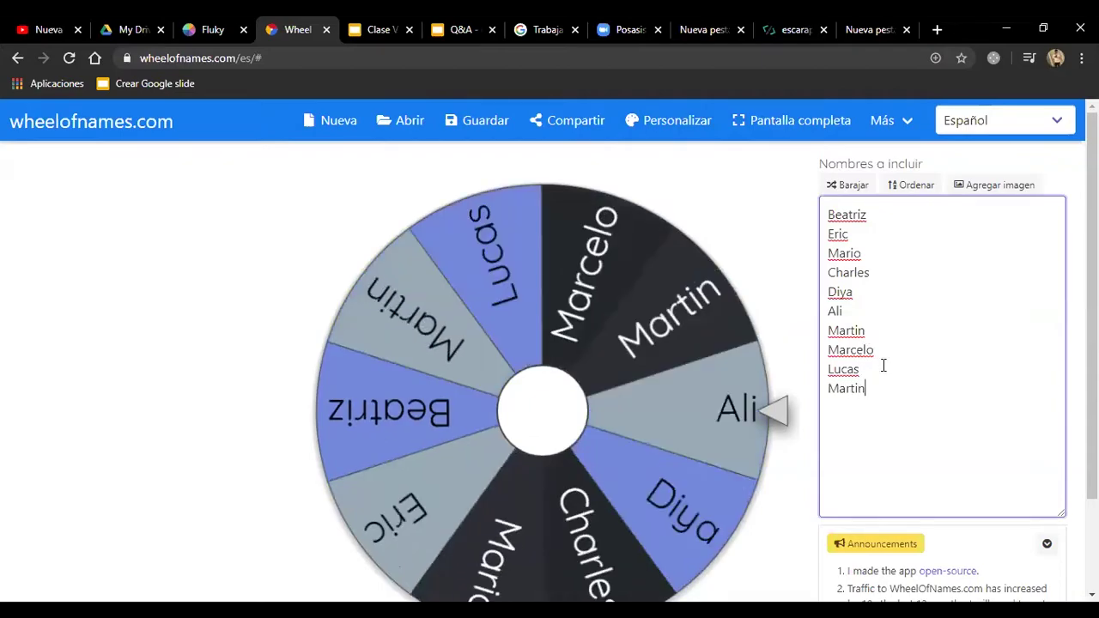
key(BackSpace)
key(BackSpace)
key(BackSpace)
text(celo)
key(BackSpace)
key(BackSpace)
key(BackSpace)
key(BackSpace)
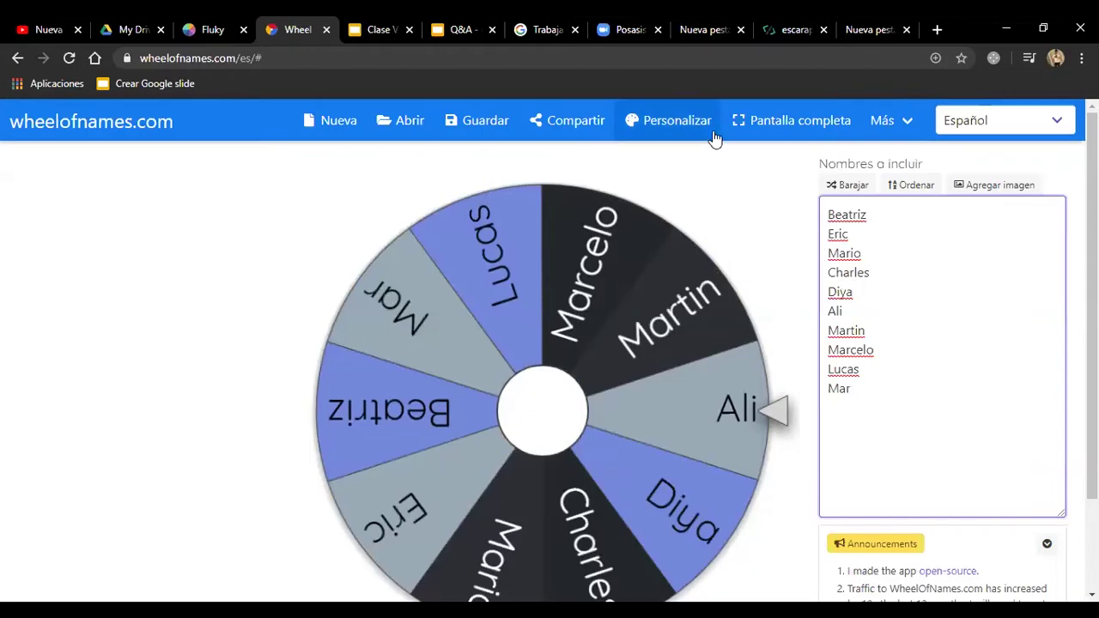
Step: Shuffle the ten names repeatedly, sorting once, into a new random order
click(838, 188)
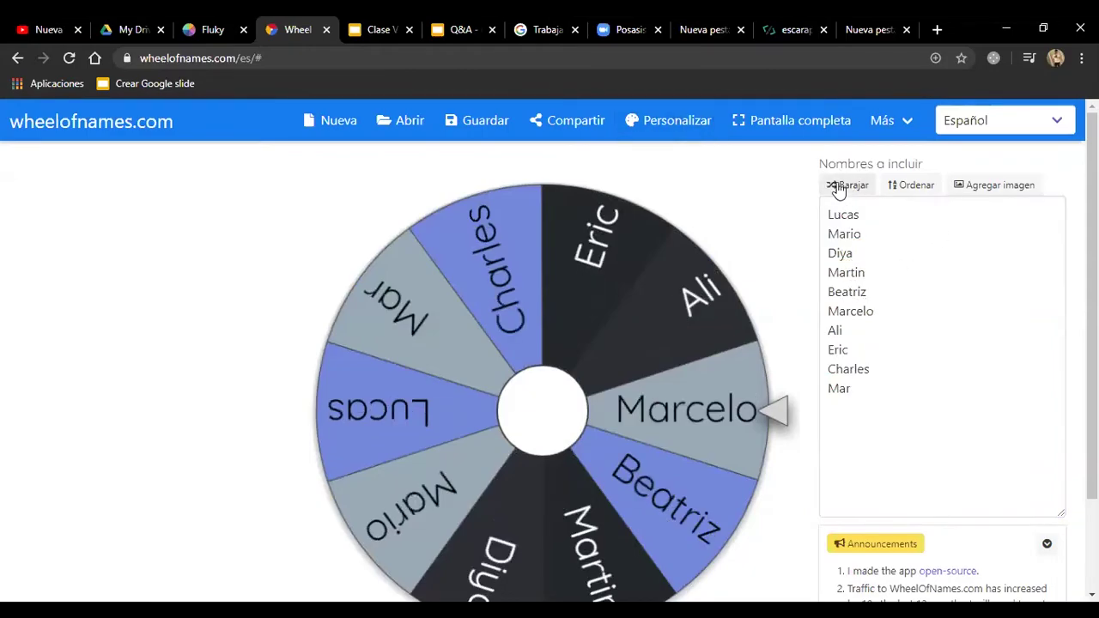
click(846, 188)
click(849, 191)
click(848, 190)
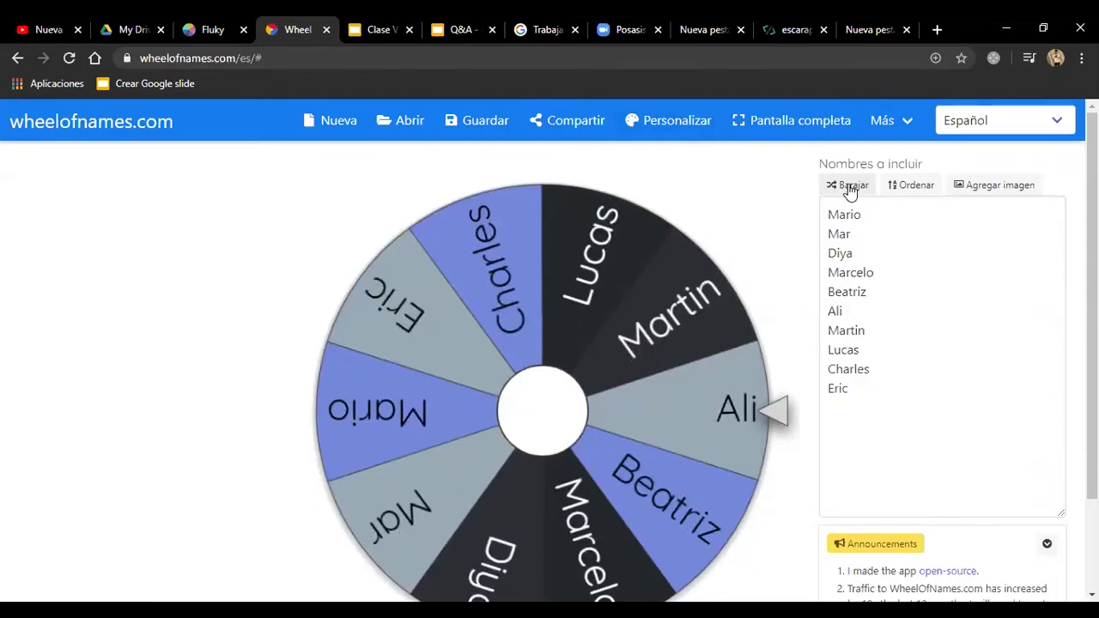
click(848, 191)
click(849, 191)
click(850, 192)
click(850, 192)
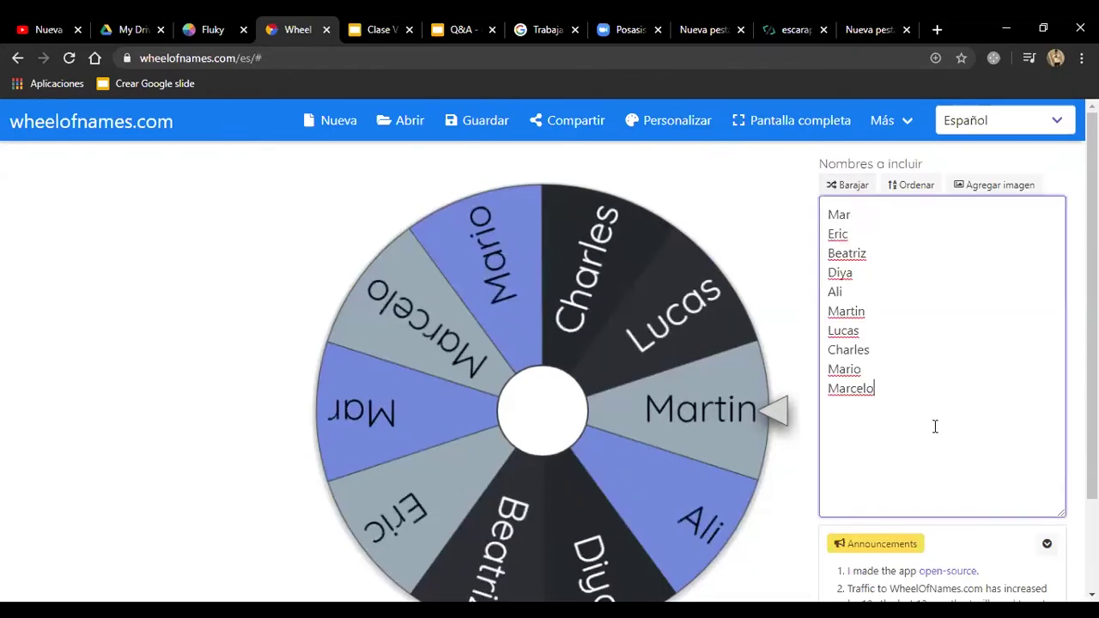
drag(932, 427, 932, 337)
click(851, 189)
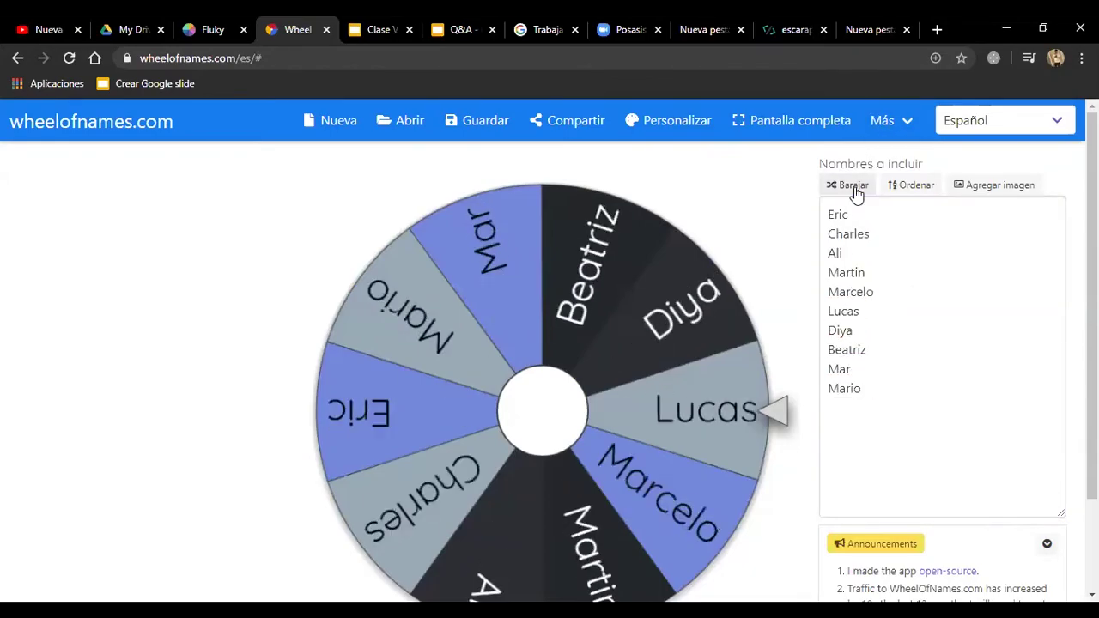
click(851, 189)
click(851, 189)
click(851, 189)
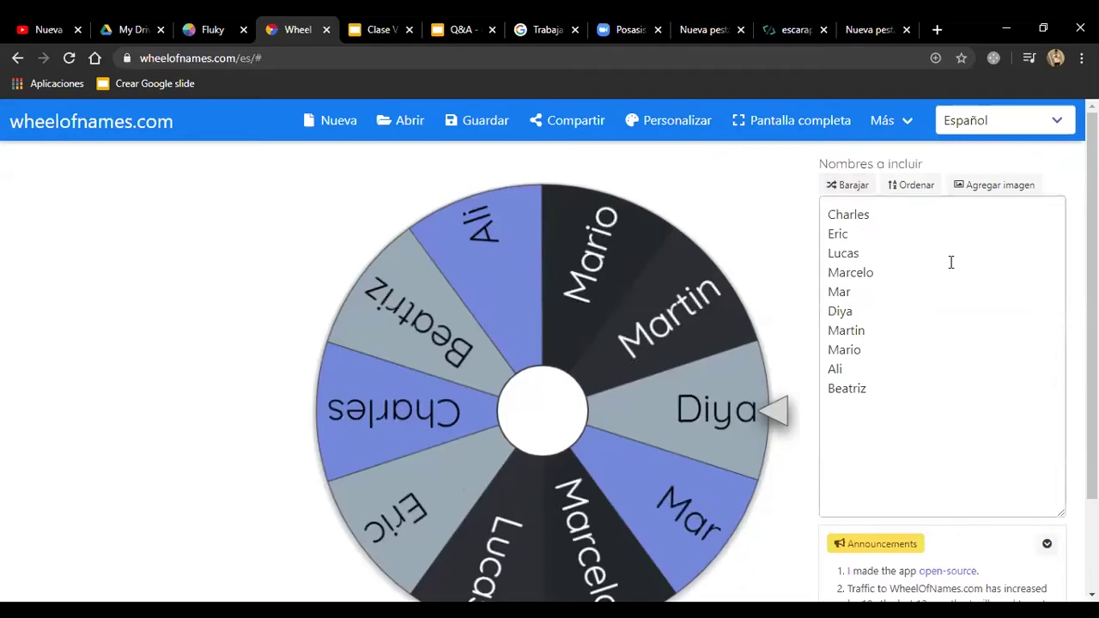
click(923, 191)
click(849, 189)
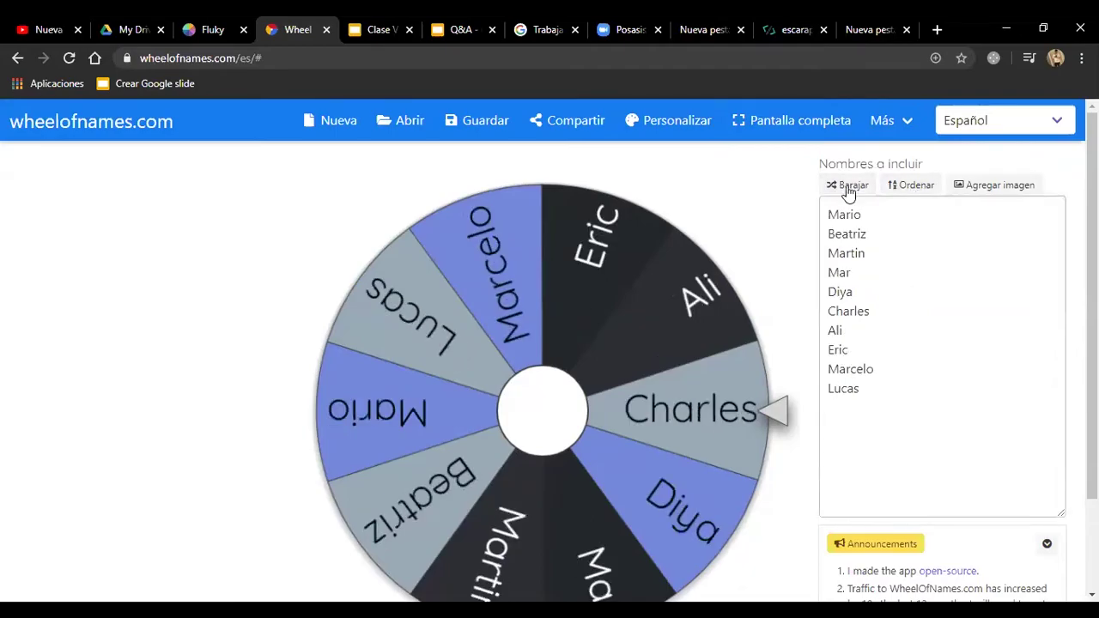
click(872, 389)
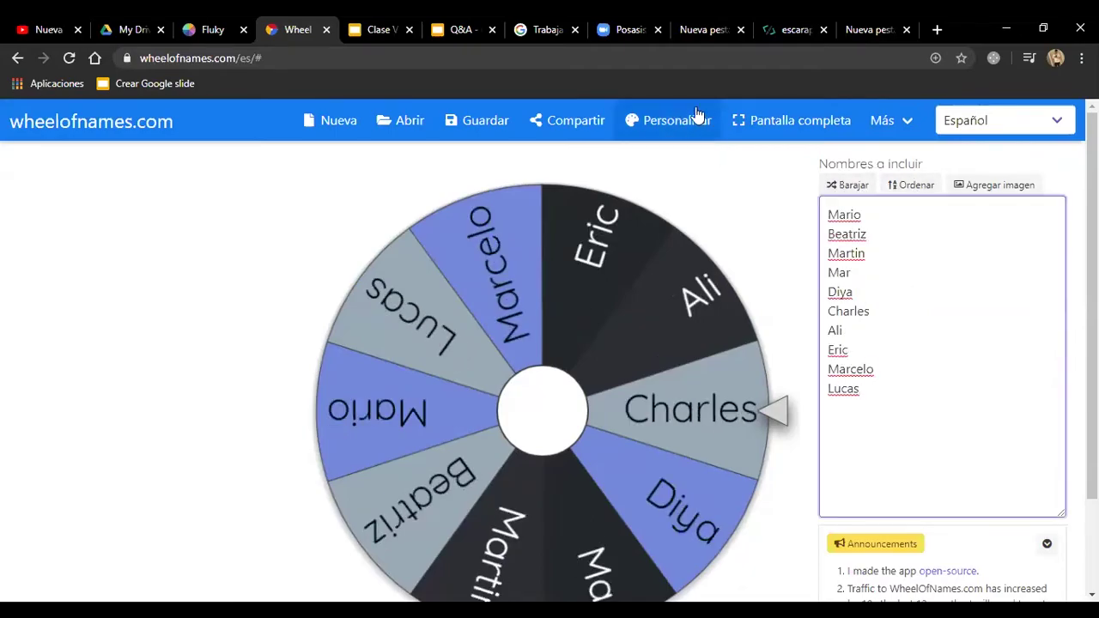
Step: Add image 67 from the desktop folder as a wheel entry
click(976, 194)
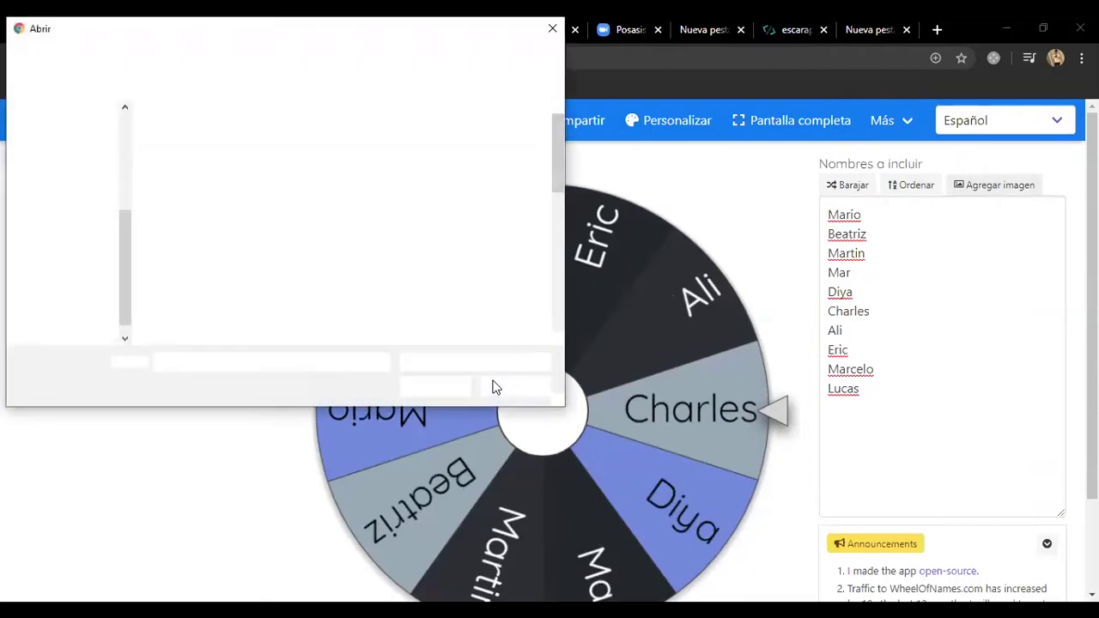
scroll(347, 212, down, 2)
click(159, 193)
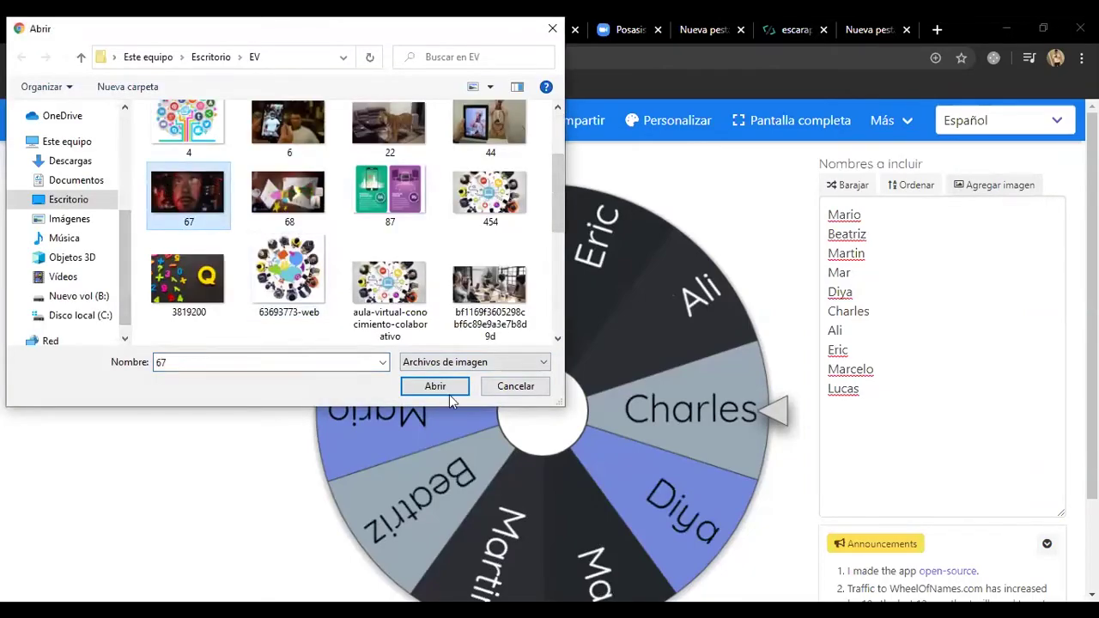
click(459, 390)
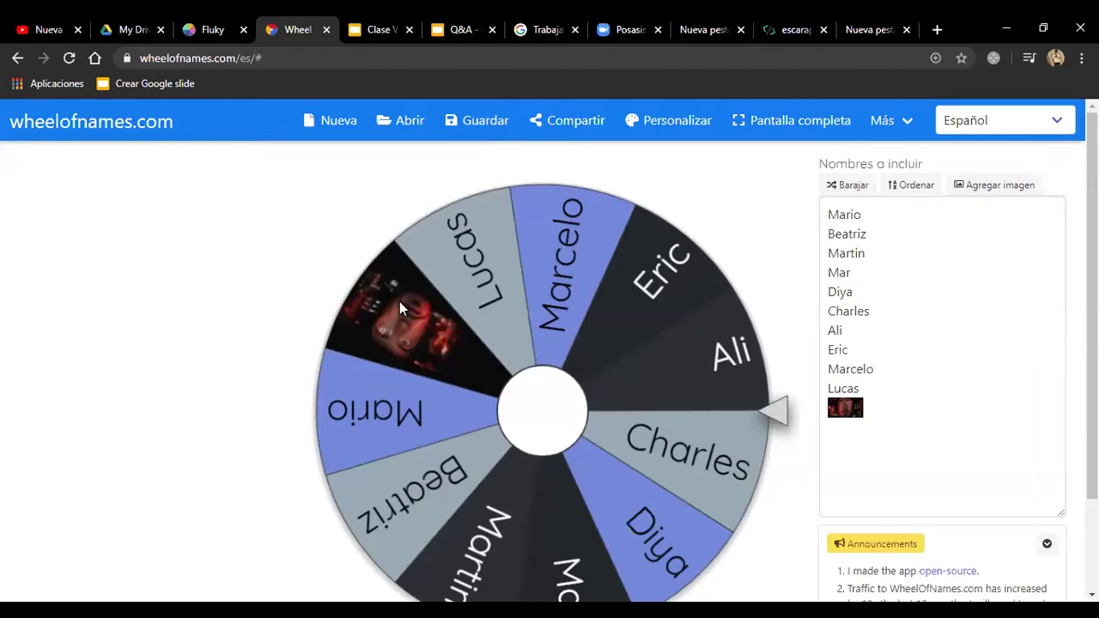
Step: Add the preguntas image as another wheel entry
scroll(418, 325, down, 1)
scroll(415, 264, up, 1)
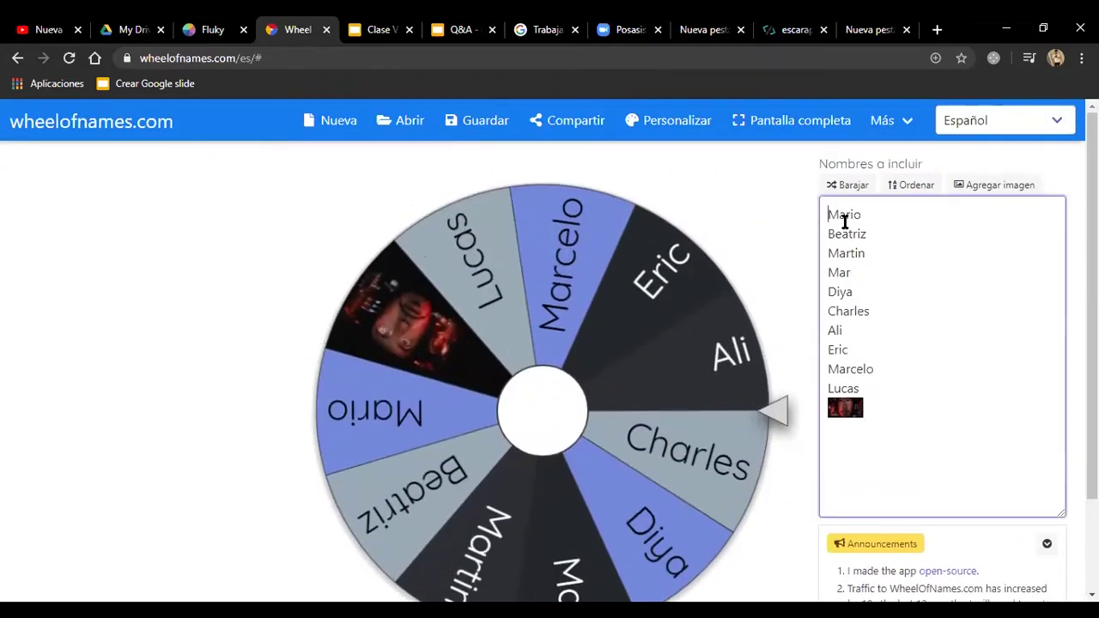
click(986, 187)
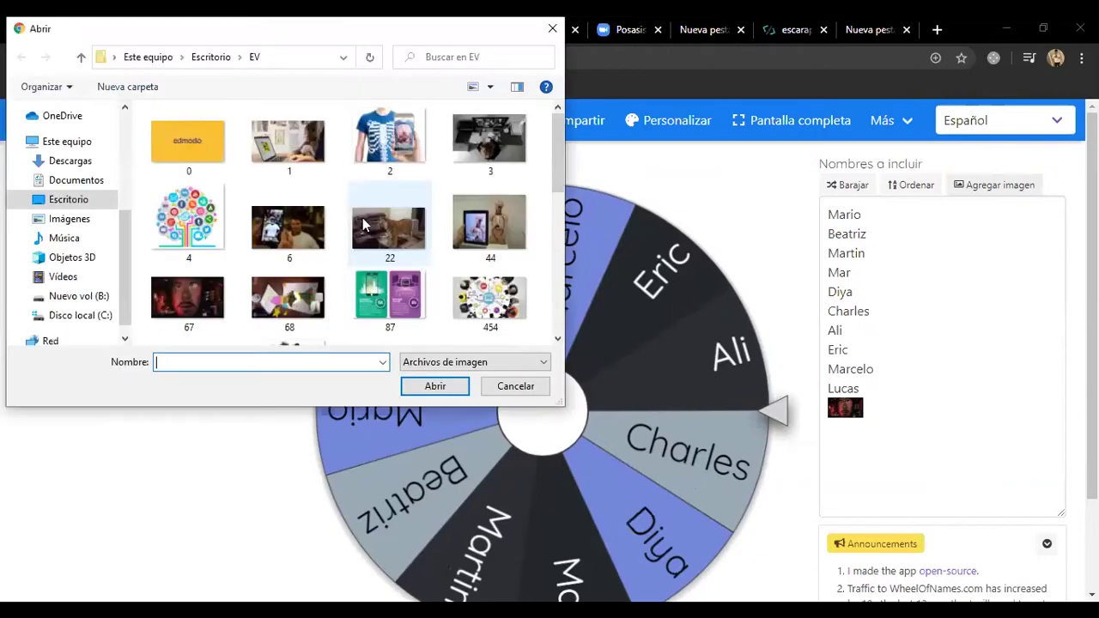
scroll(291, 249, down, 3)
scroll(388, 245, up, 1)
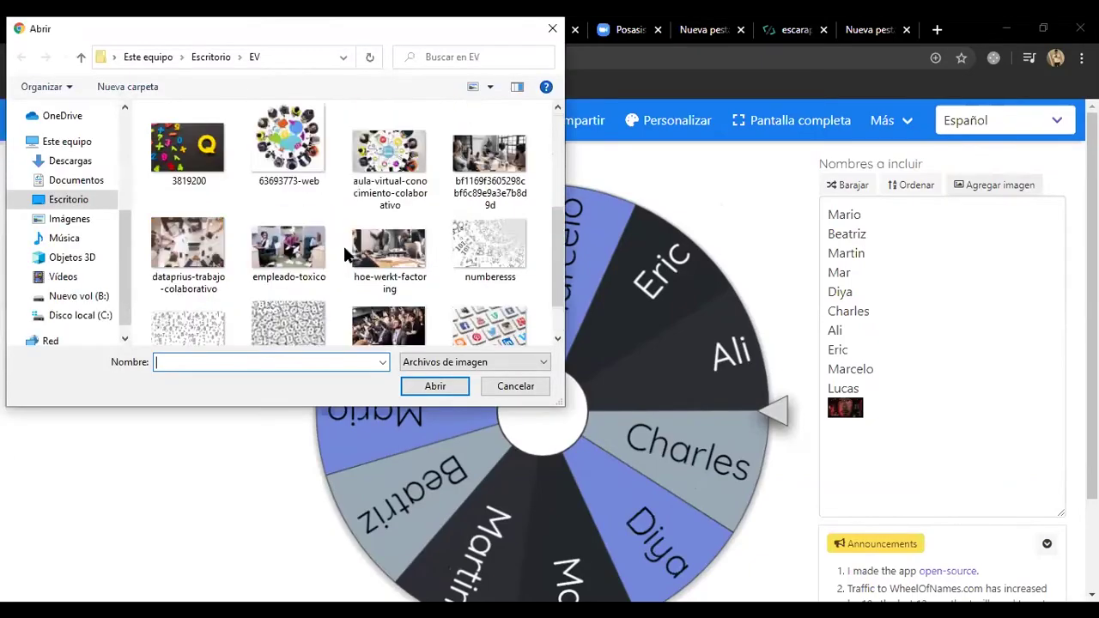
scroll(388, 244, down, 1)
click(388, 245)
click(433, 385)
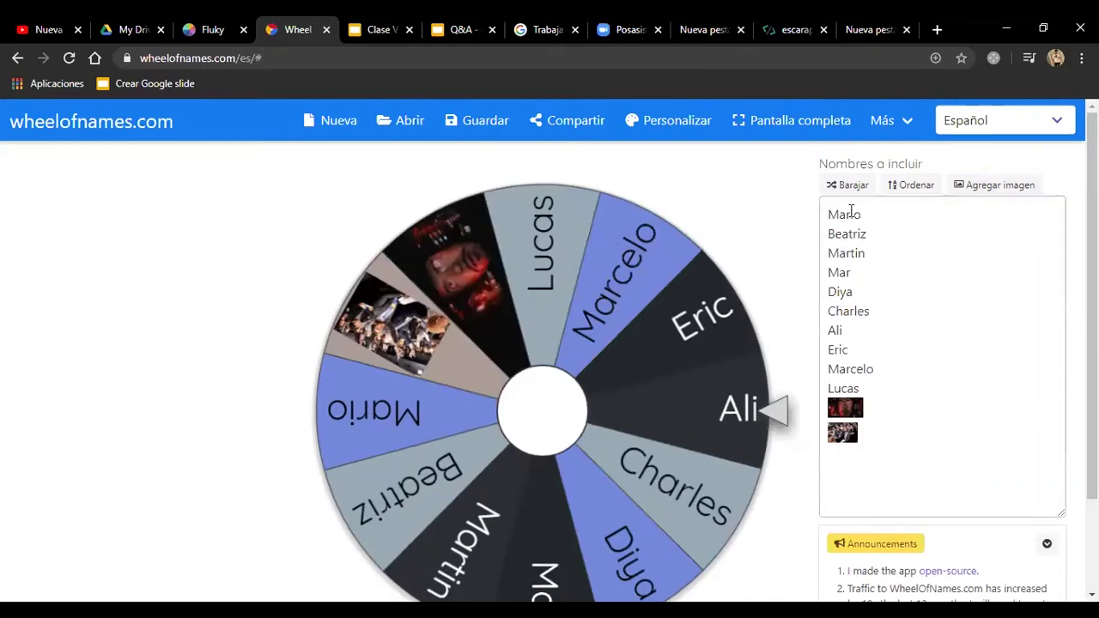
Step: Shuffle the two pictures in among the student names
click(837, 186)
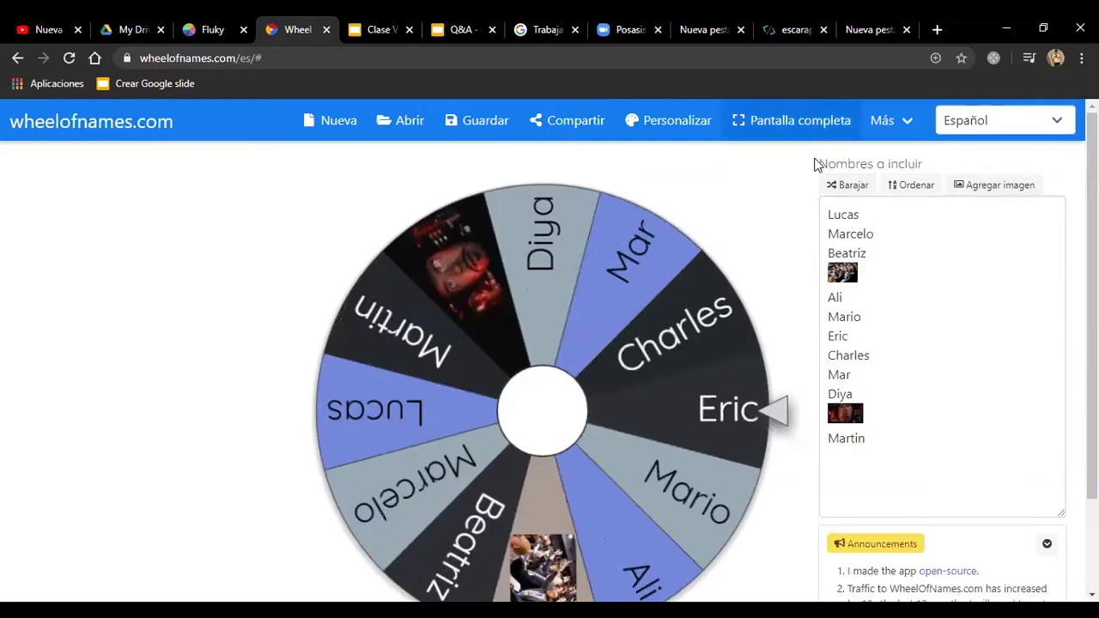
click(842, 184)
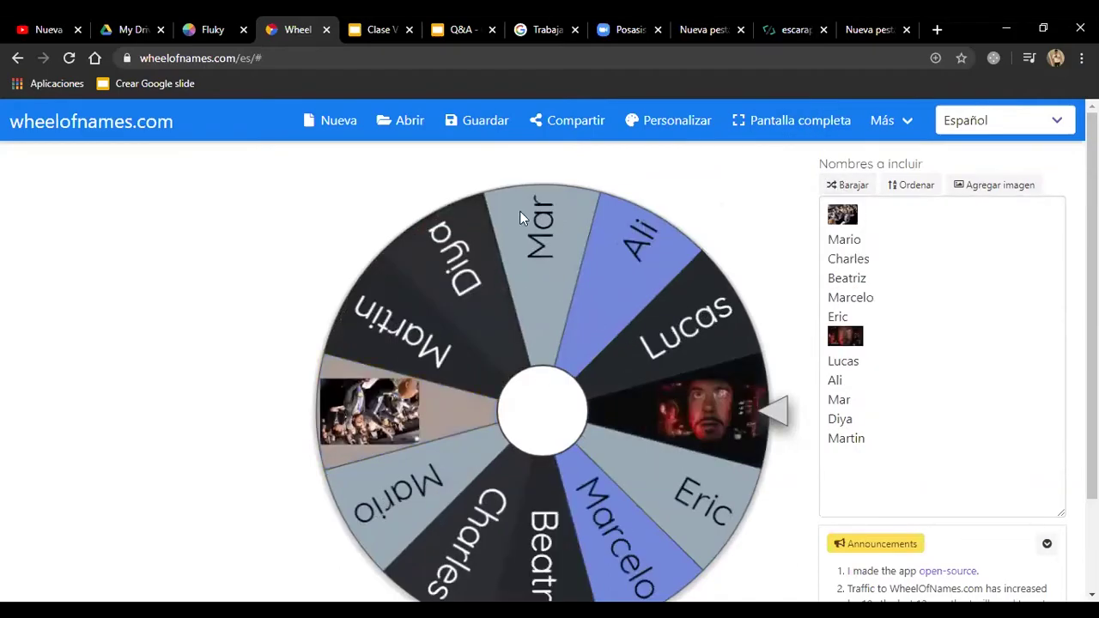
click(827, 185)
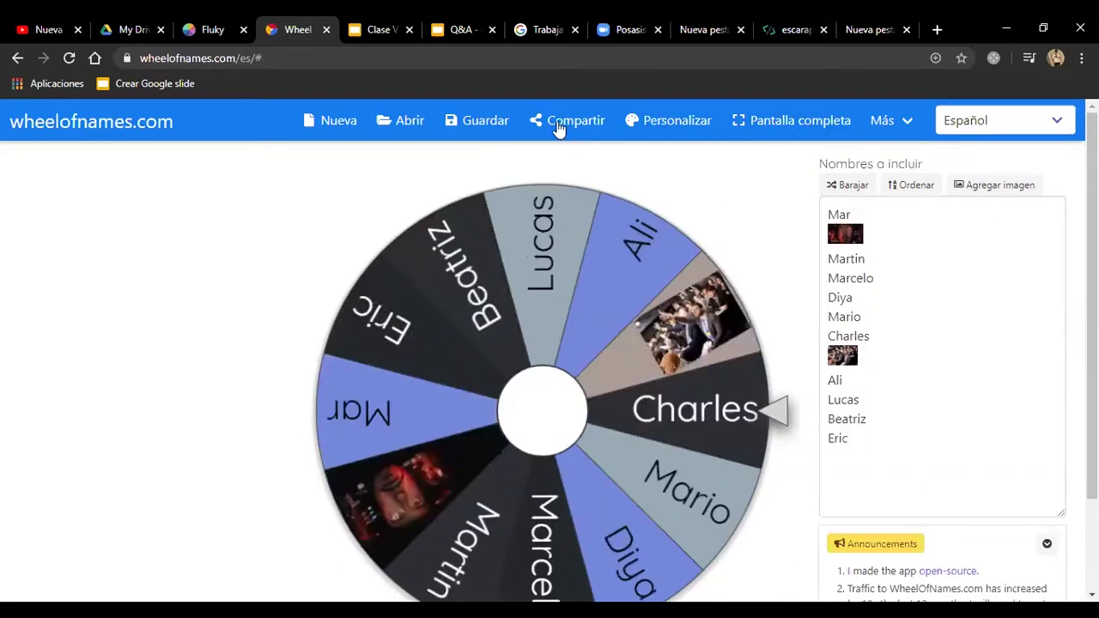
Step: Apply the Nature 'Fruit tones' colour theme and reopen settings on the Al dejar de girar tab
click(670, 125)
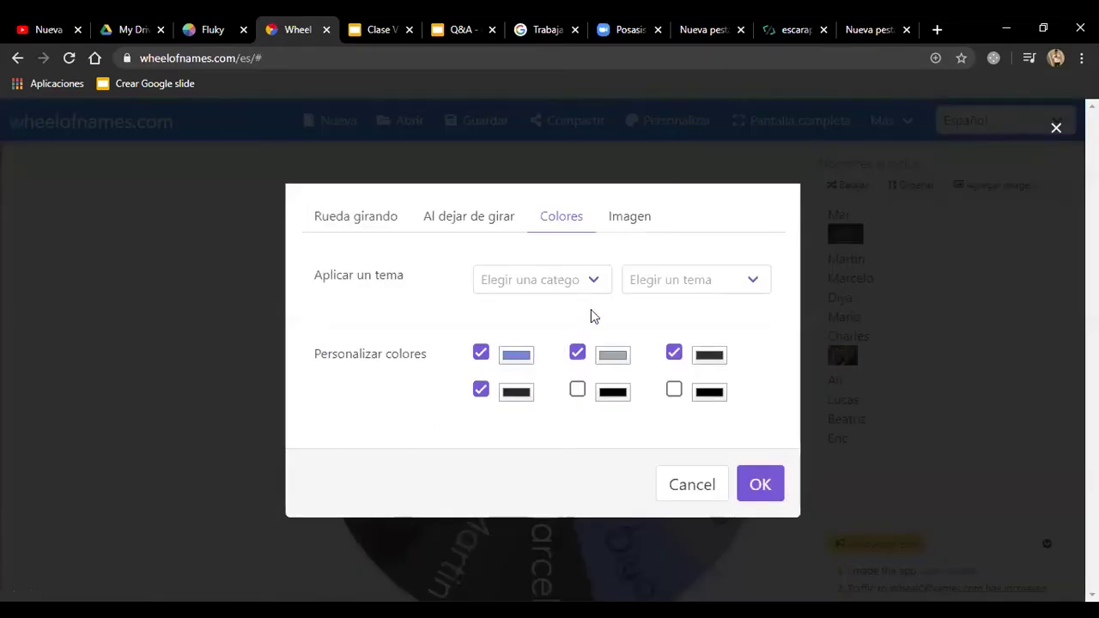
click(600, 279)
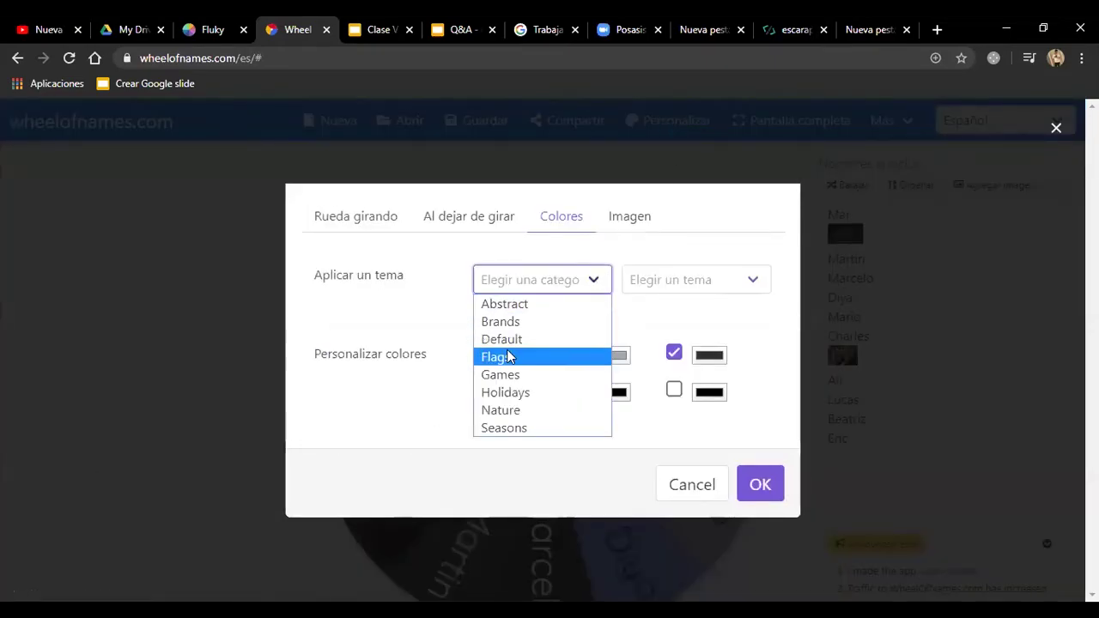
click(497, 410)
click(638, 283)
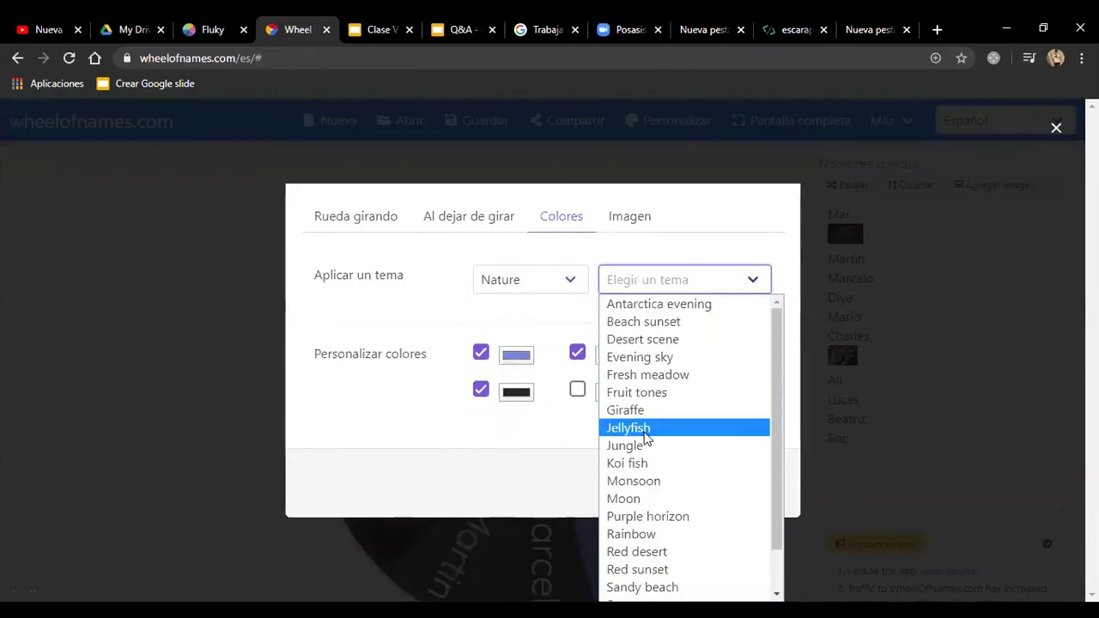
scroll(653, 515, down, 1)
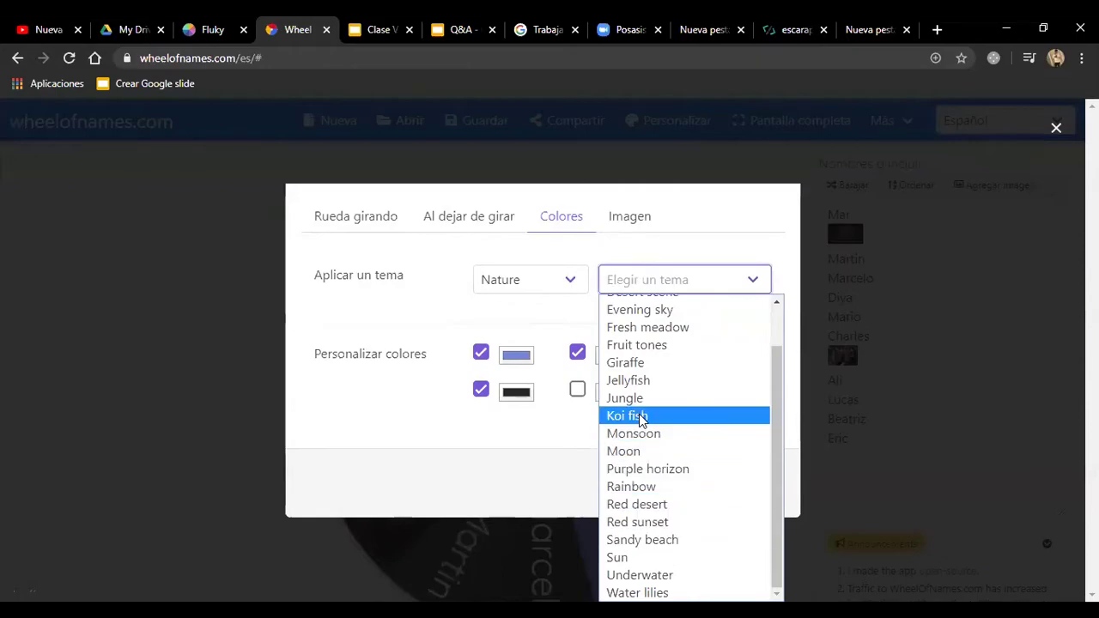
click(639, 345)
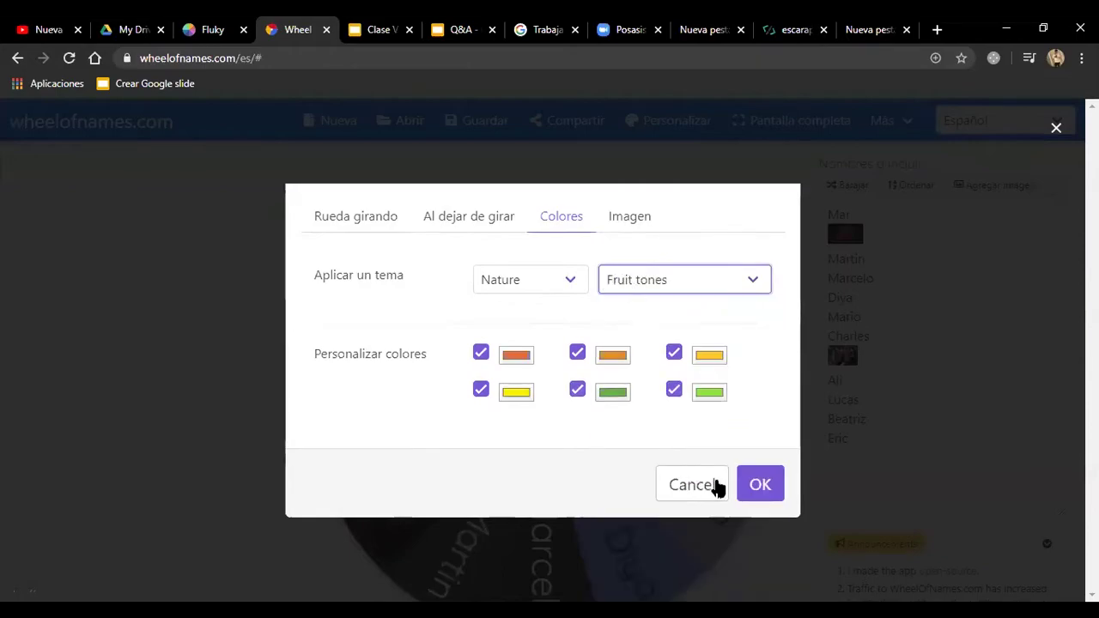
click(752, 487)
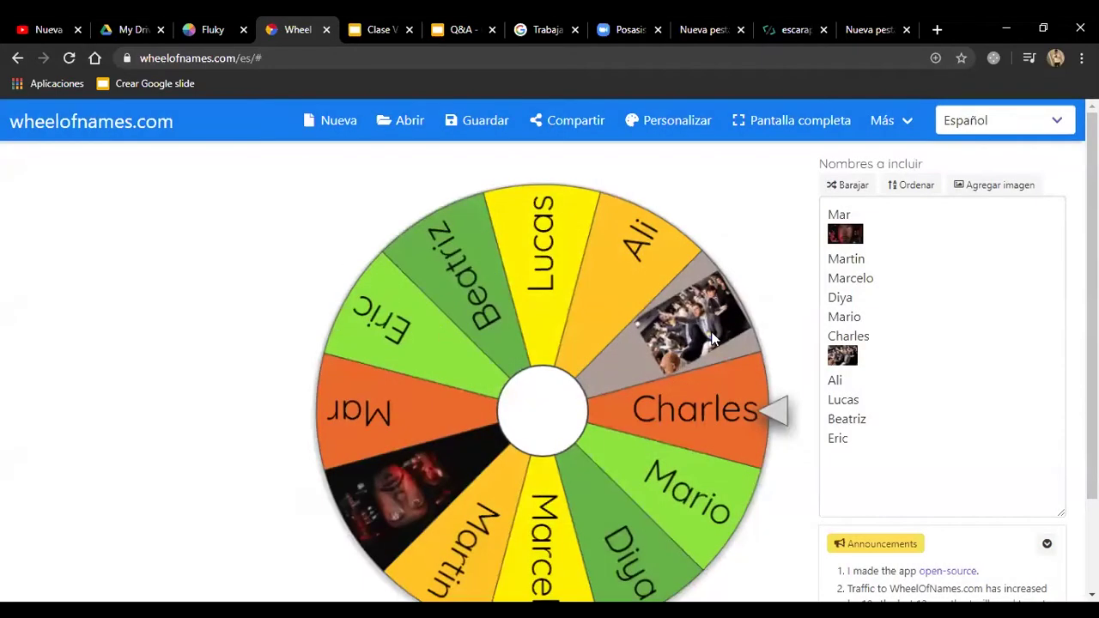
click(649, 122)
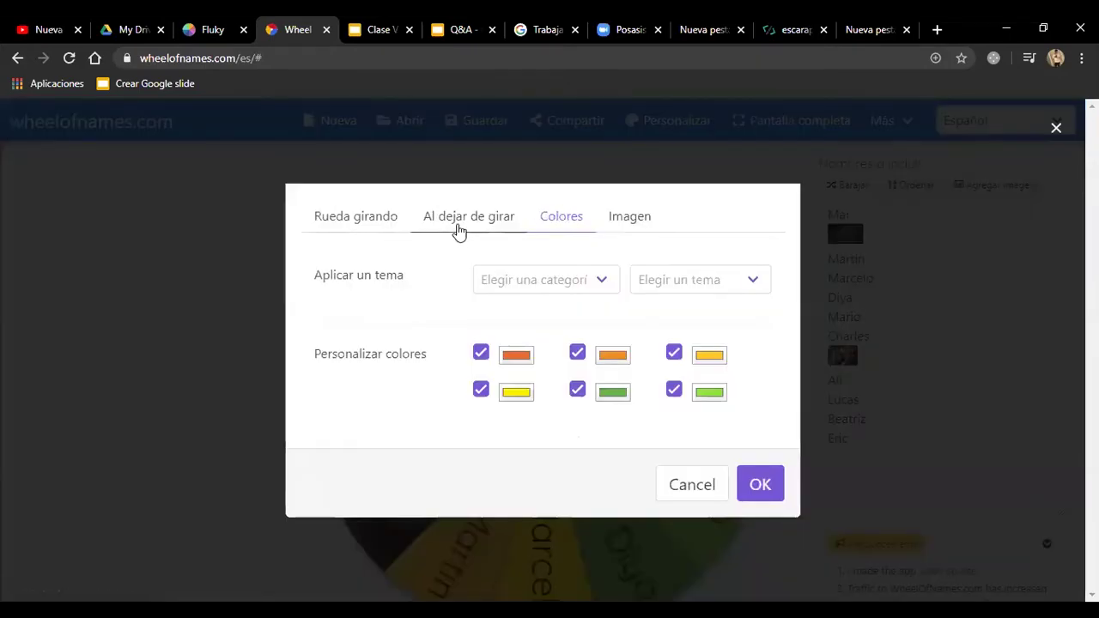
click(458, 225)
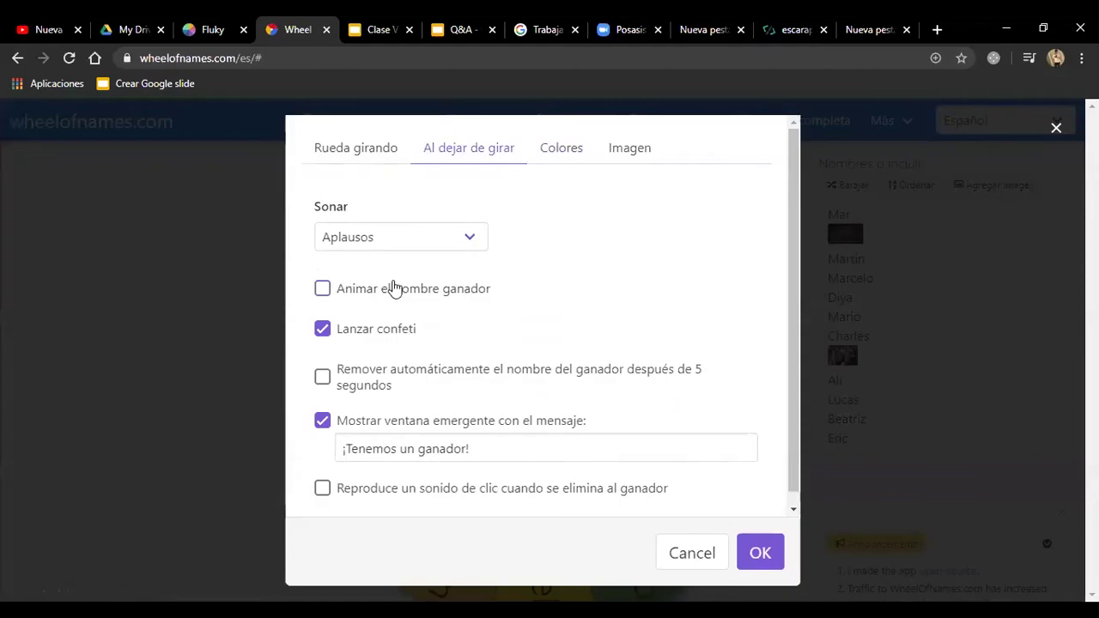
Step: Make the winning name animate and set the winner sound to Platillos (cymbals)
click(336, 290)
click(403, 243)
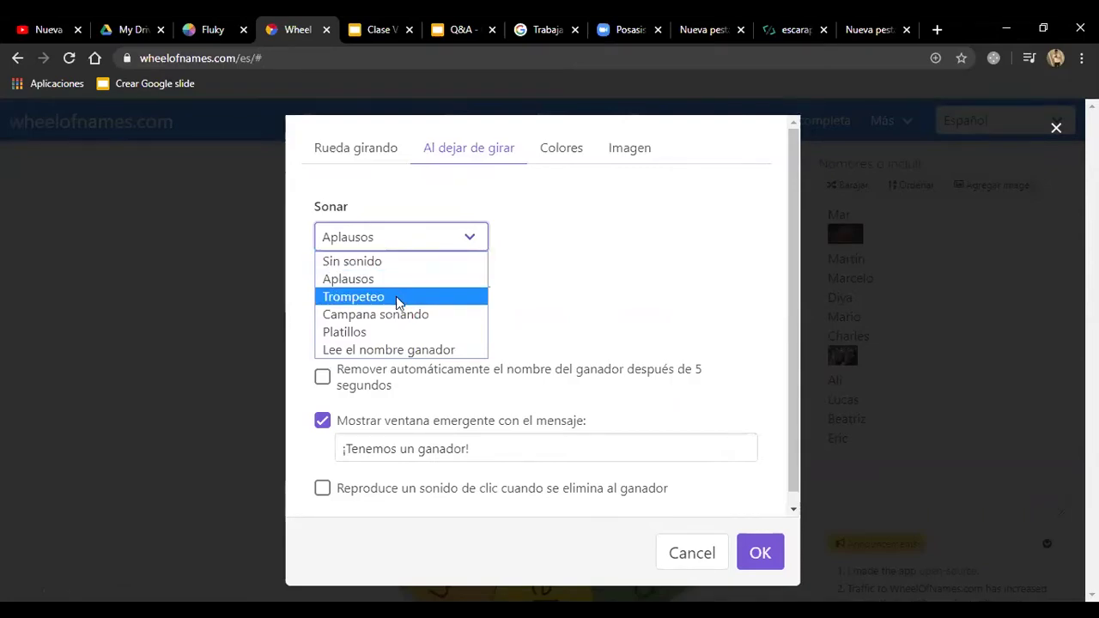
click(373, 330)
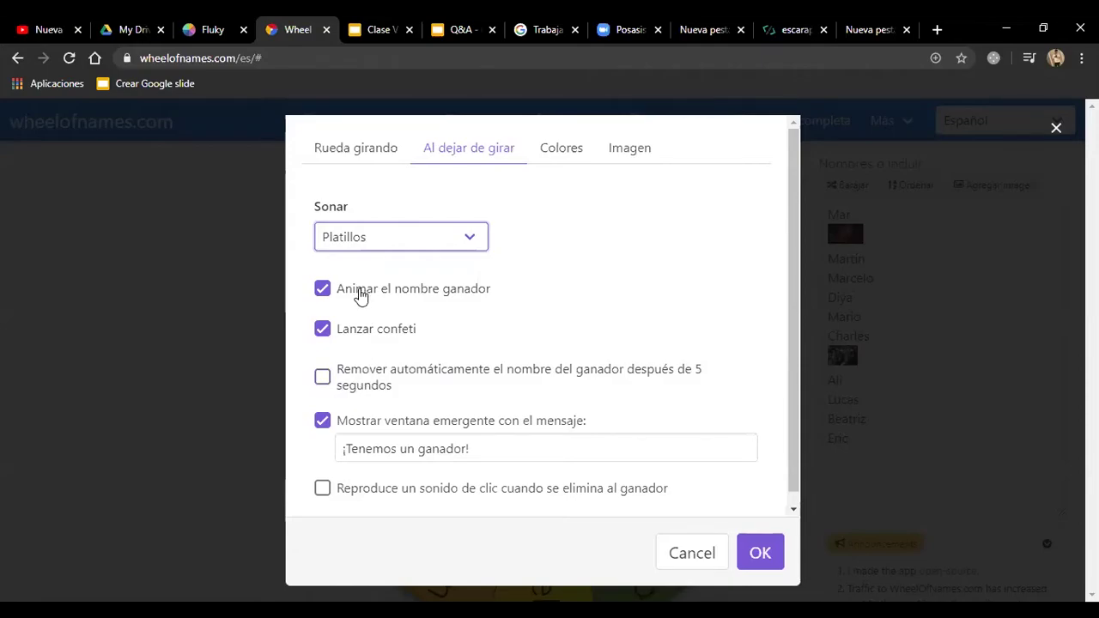
Step: Replace the popup message '¡Tenemos un ganador!' with 'Tenes examen'
click(506, 448)
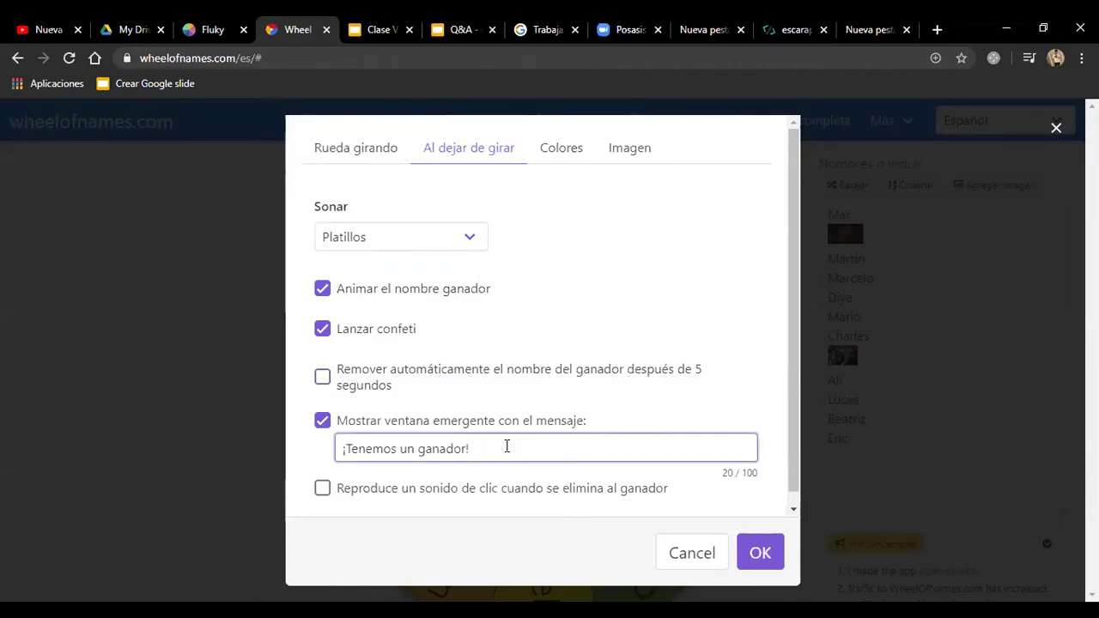
drag(506, 447, 195, 424)
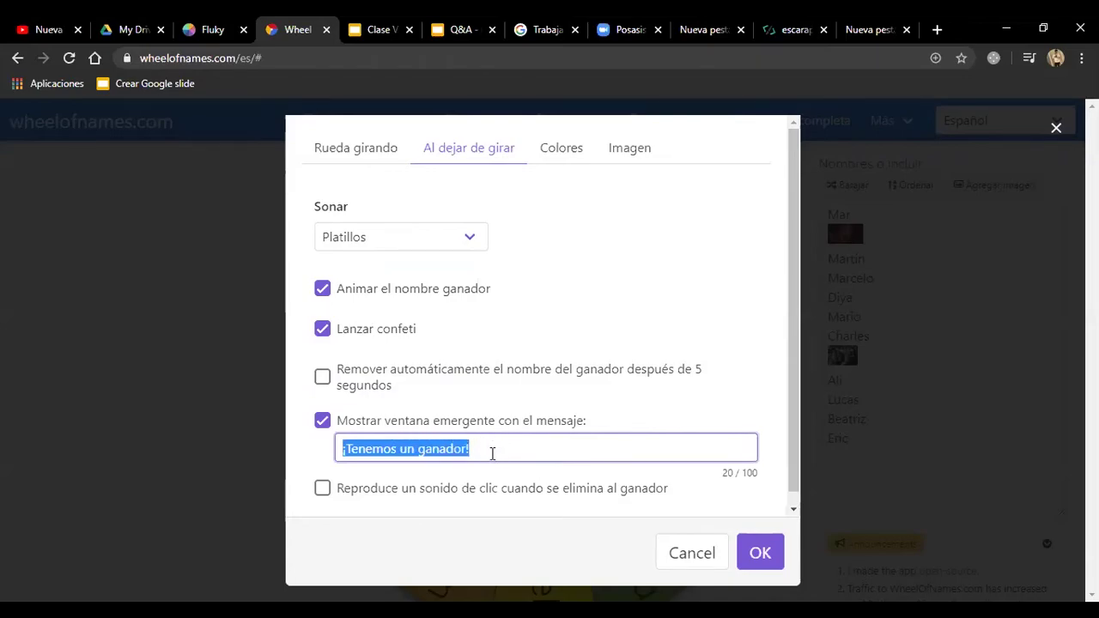
click(481, 447)
drag(486, 445, 154, 444)
click(492, 455)
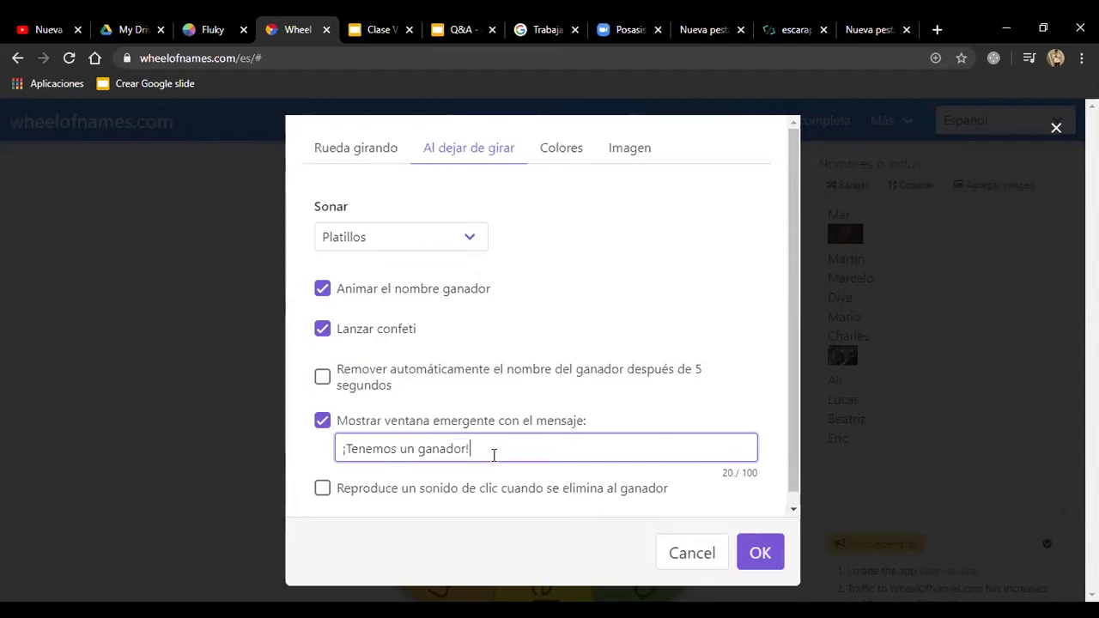
drag(492, 455, 221, 408)
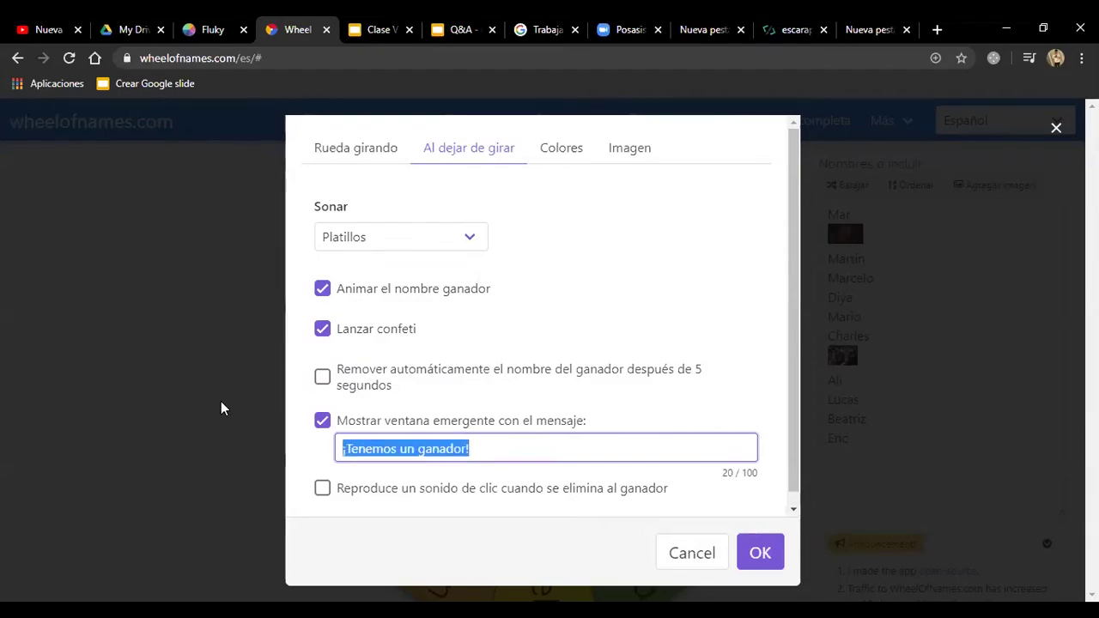
text(Tenes )
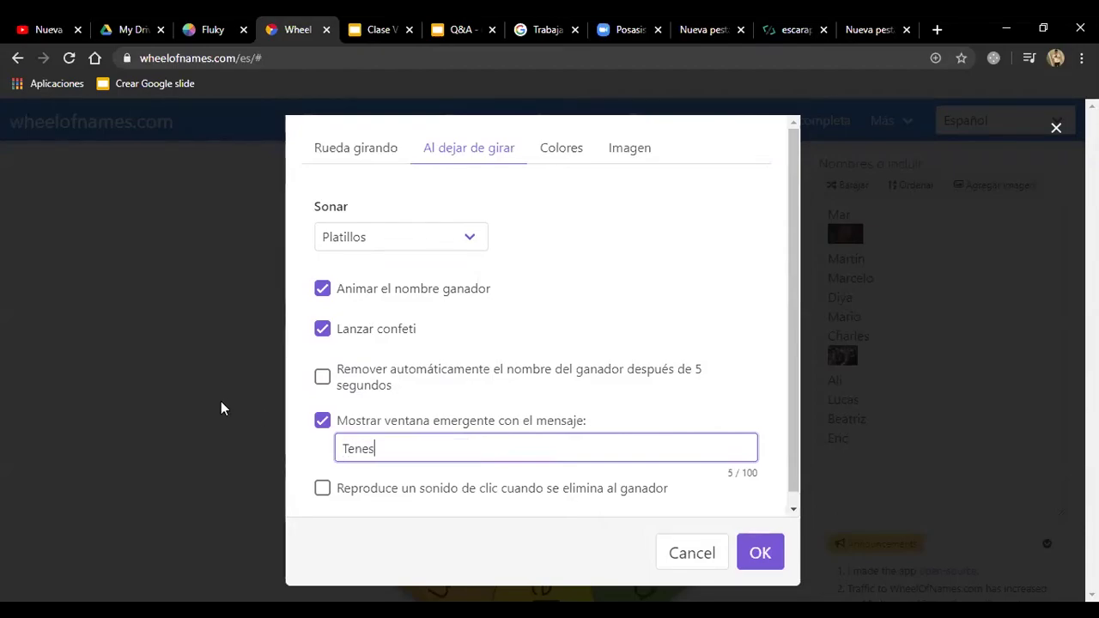
text(examen!)
scroll(592, 425, down, 1)
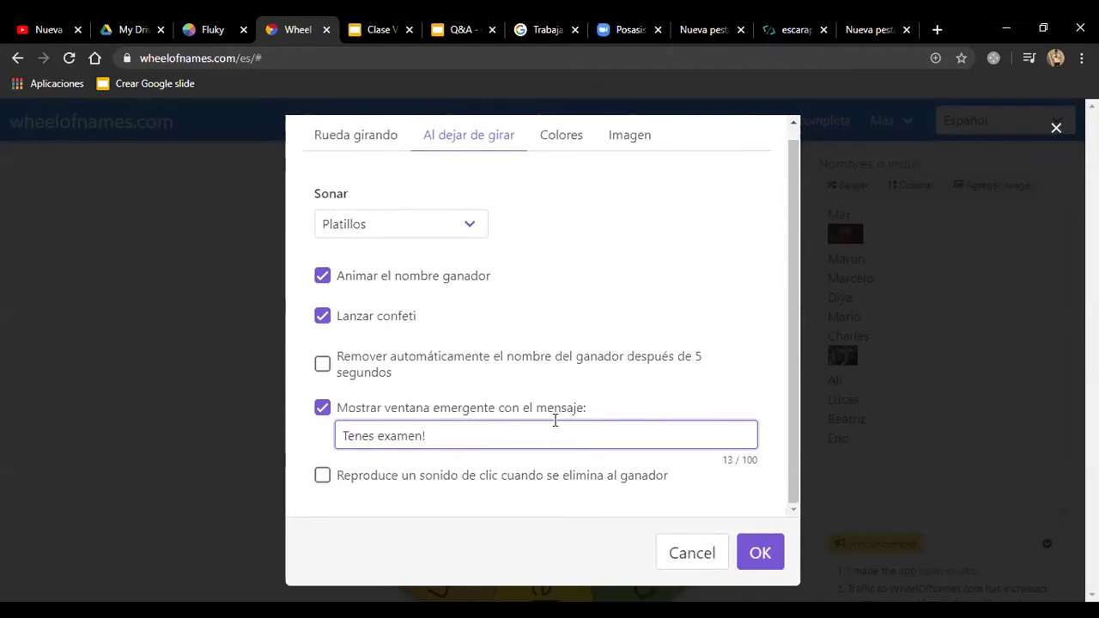
Step: Set the spinning sound to Musica dramatica in the Rueda girando settings
click(376, 136)
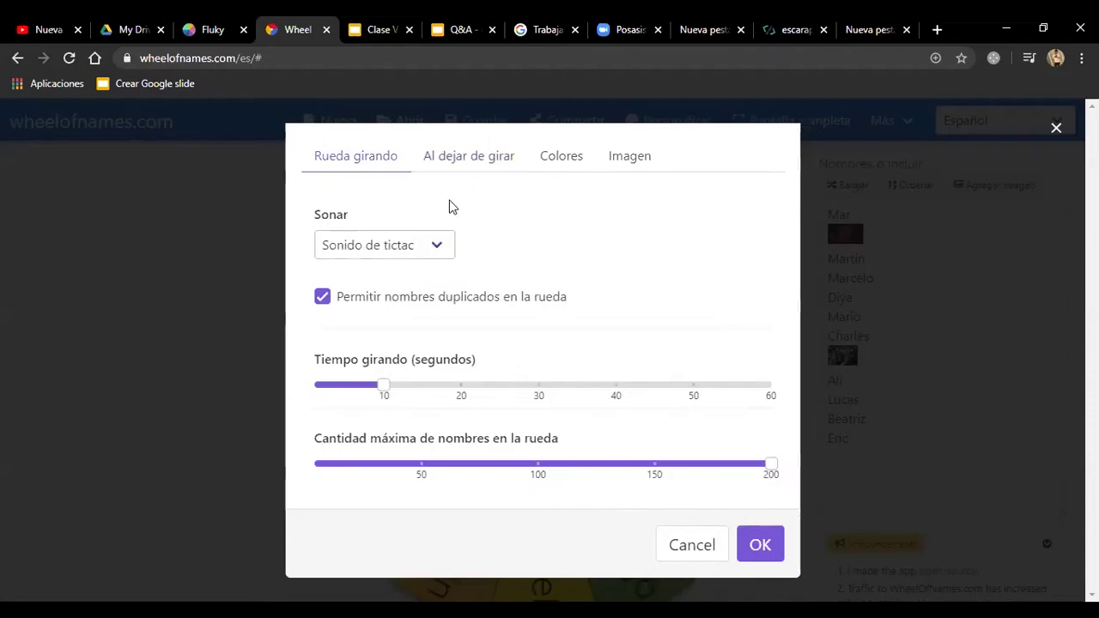
click(429, 249)
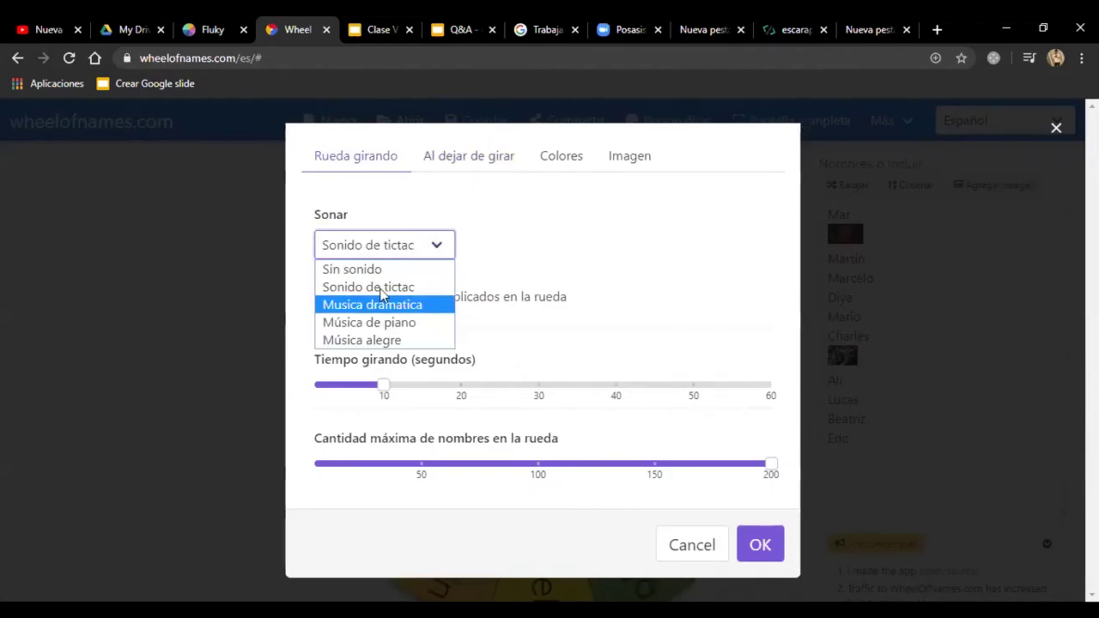
click(415, 309)
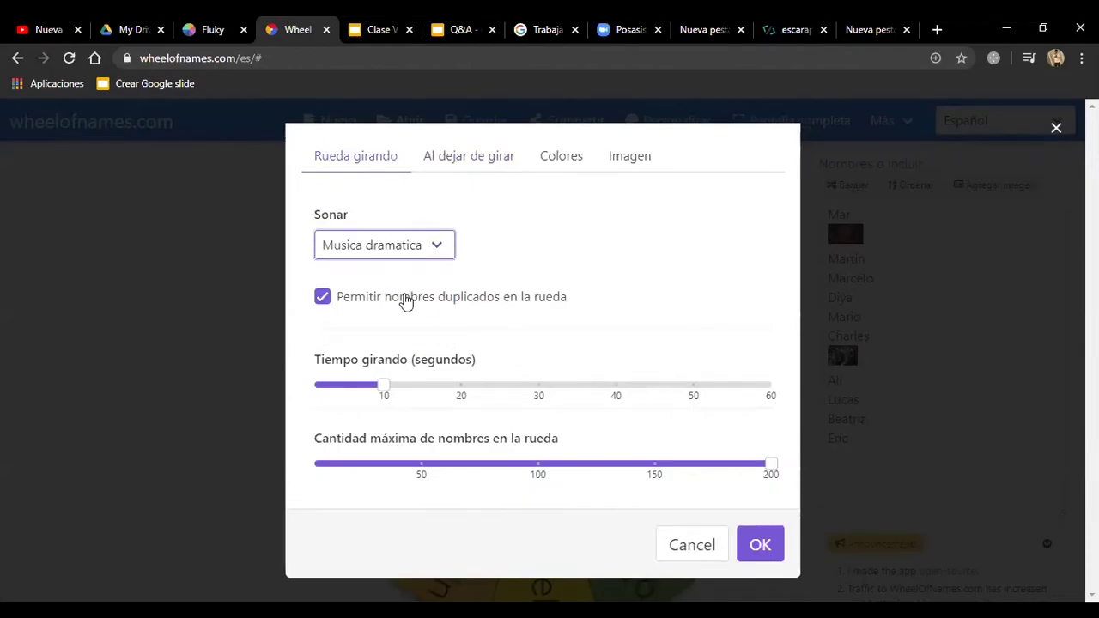
Step: Disallow duplicate names on the wheel, keeping the 200-name maximum
click(323, 298)
click(323, 304)
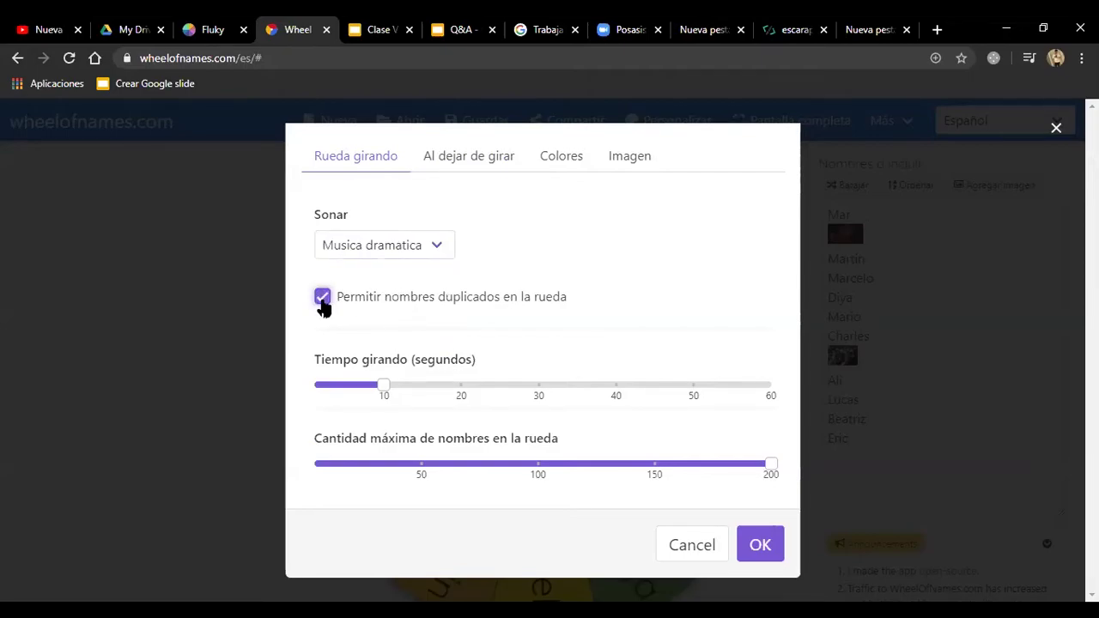
click(324, 305)
click(323, 305)
click(323, 305)
mouse_move(396, 400)
mouse_move(382, 382)
drag(750, 466, 810, 466)
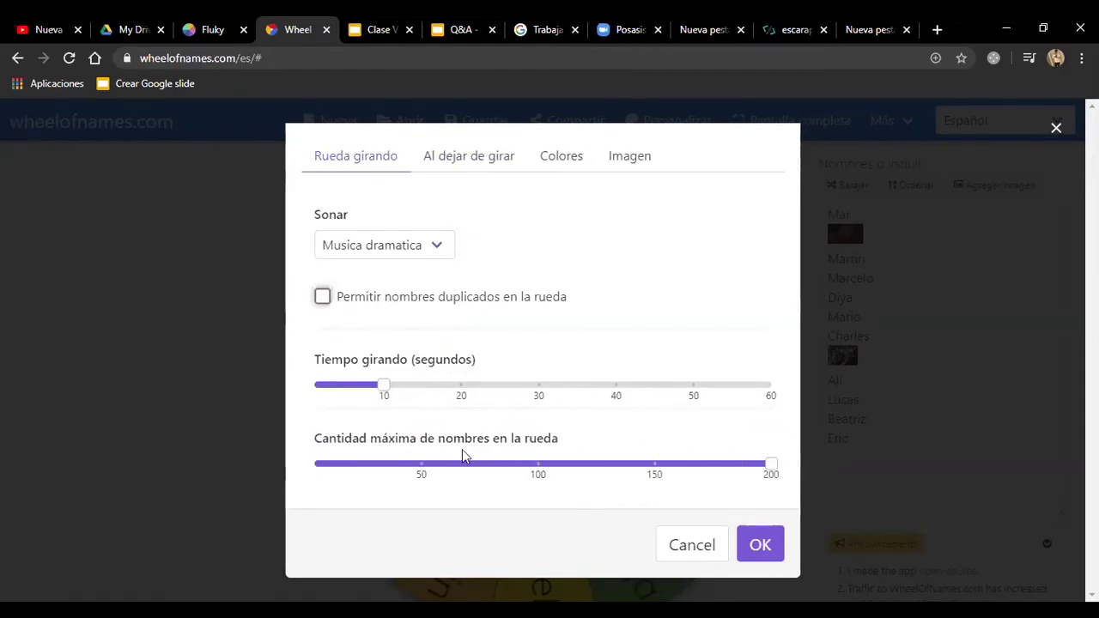
Step: Apply the settings, spin the wheel to land on Mar, and close the 'Tenes examen!' popup
click(760, 546)
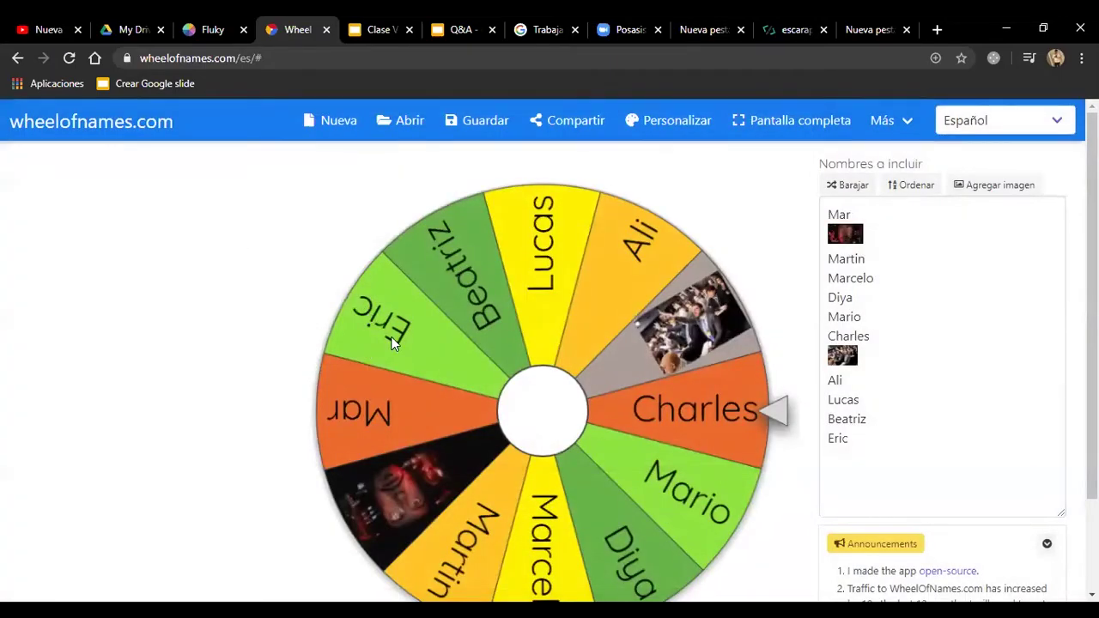
scroll(391, 342, down, 2)
scroll(805, 385, up, 2)
scroll(676, 374, down, 1)
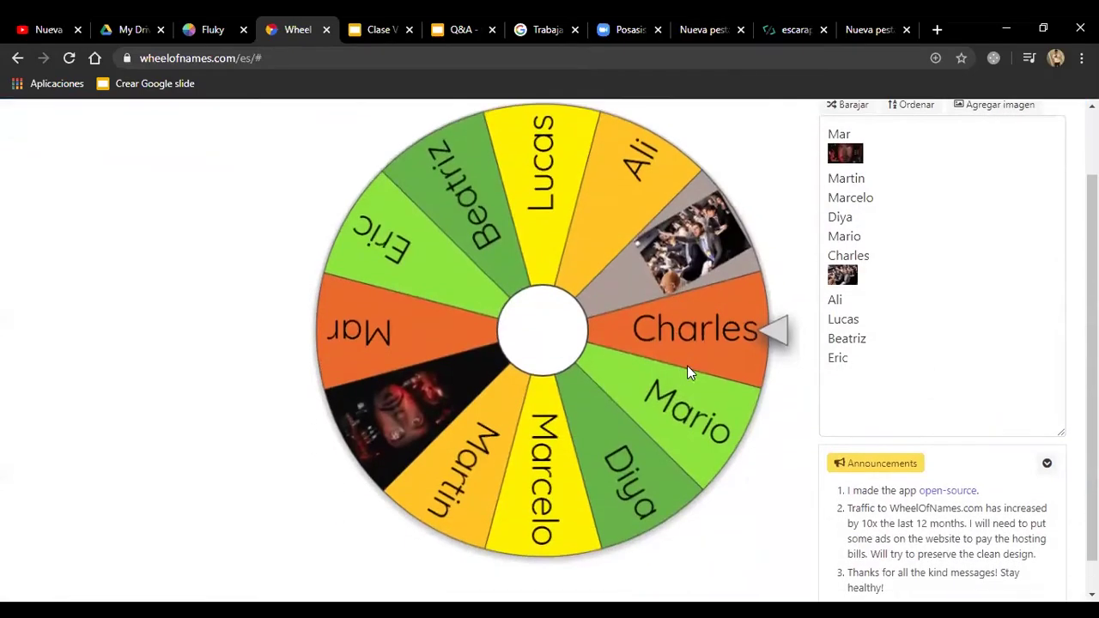
scroll(523, 334, up, 1)
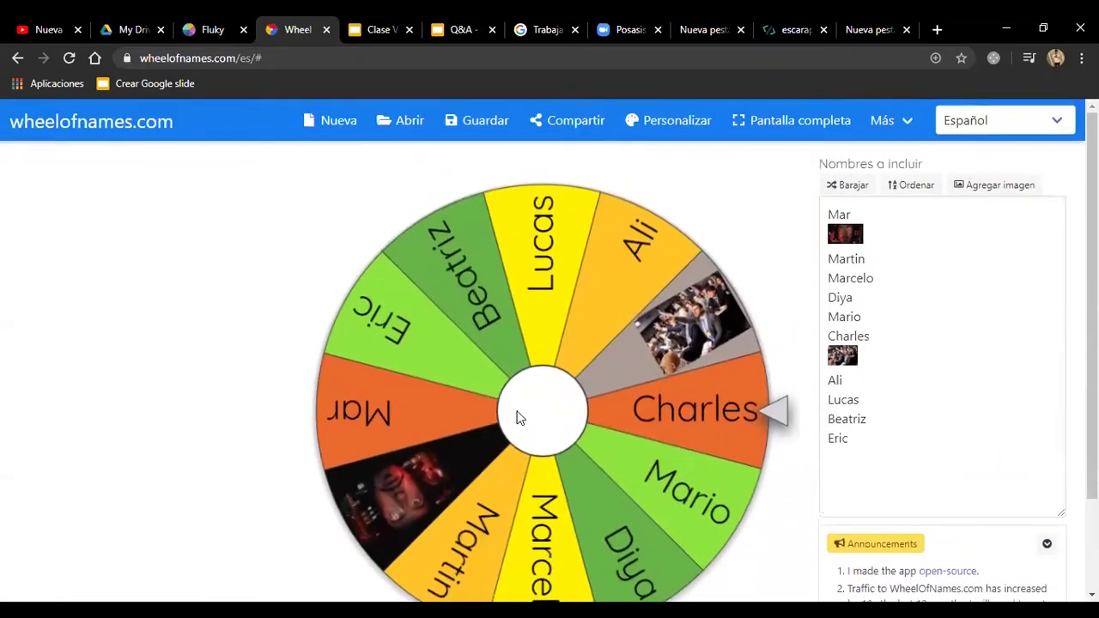
click(573, 419)
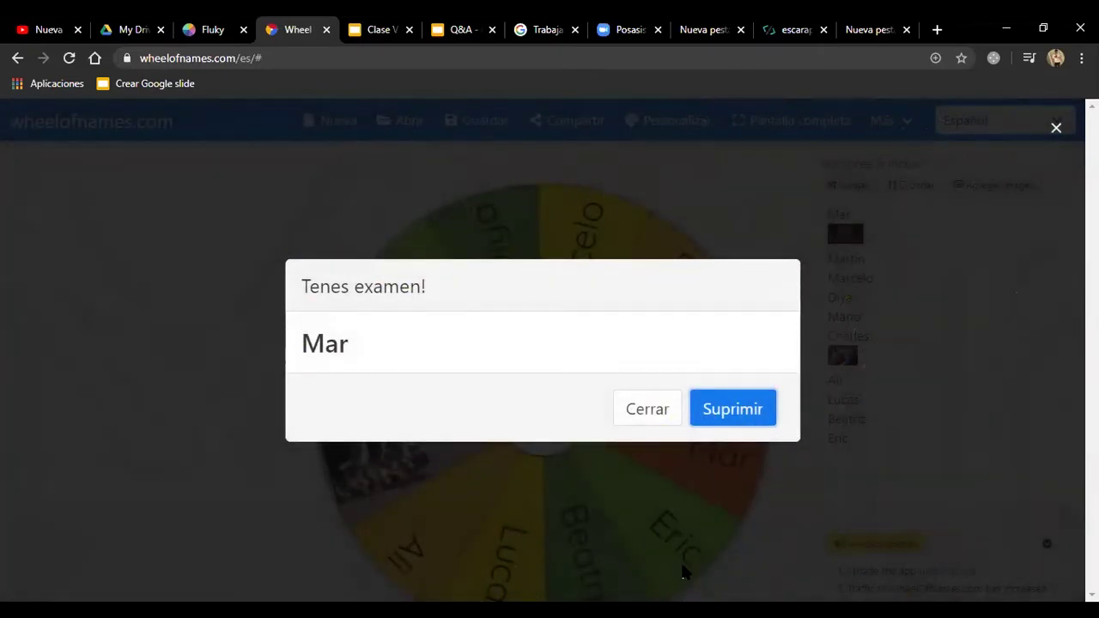
click(652, 419)
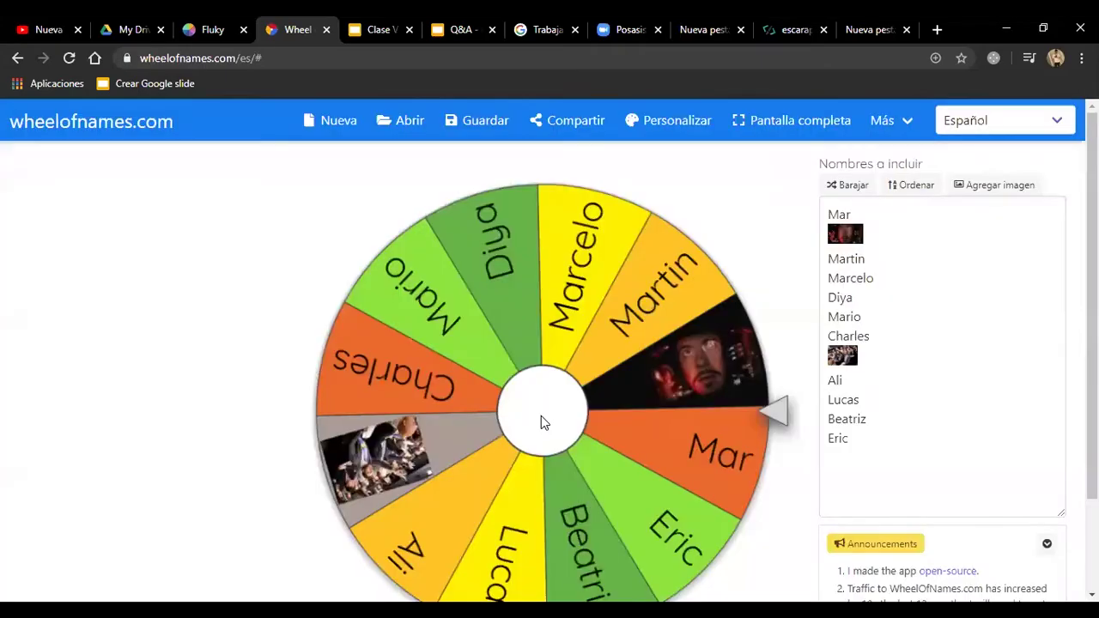
Step: Spin the wheel again, landing on Mario, and close the 'Tenes examen!' popup with Escape
click(541, 415)
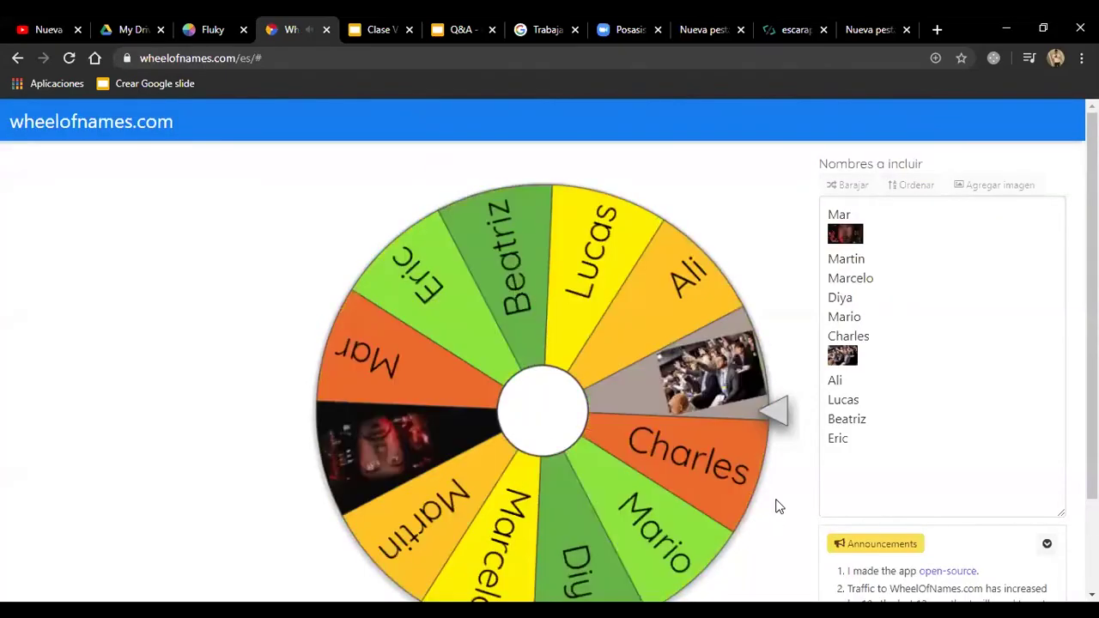
scroll(785, 505, down, 1)
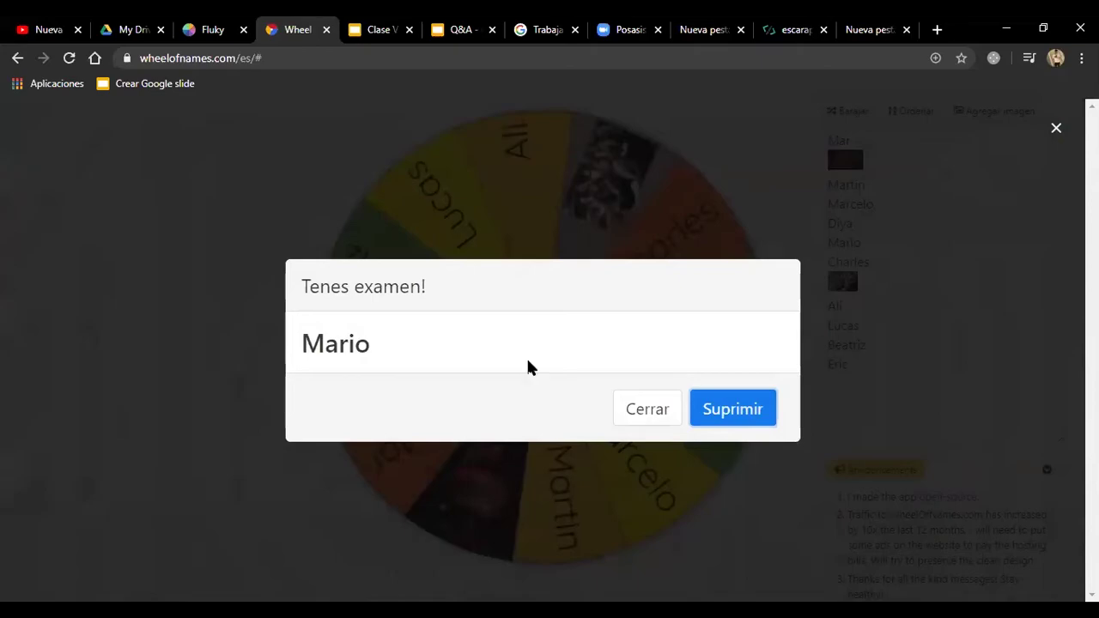
drag(424, 292, 309, 311)
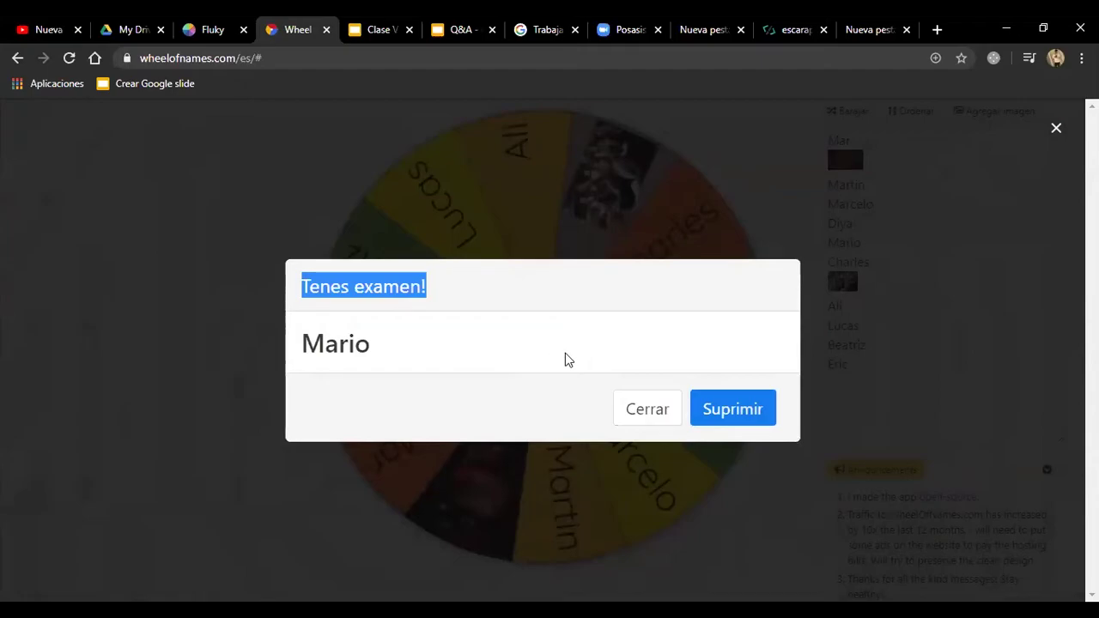
key(Escape)
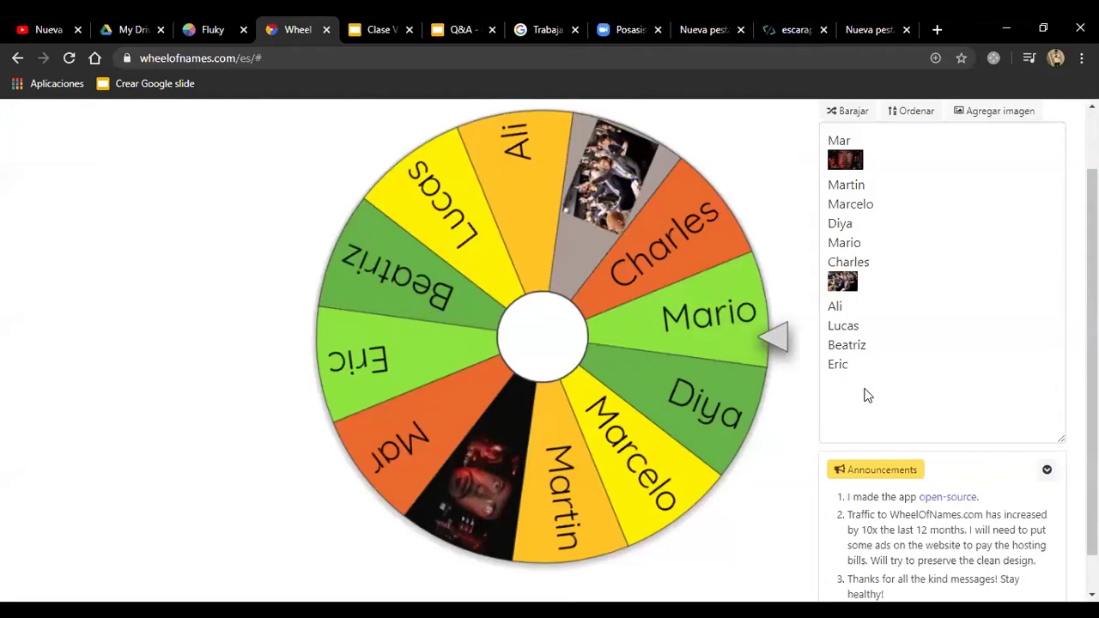
scroll(763, 412, up, 1)
scroll(758, 417, down, 3)
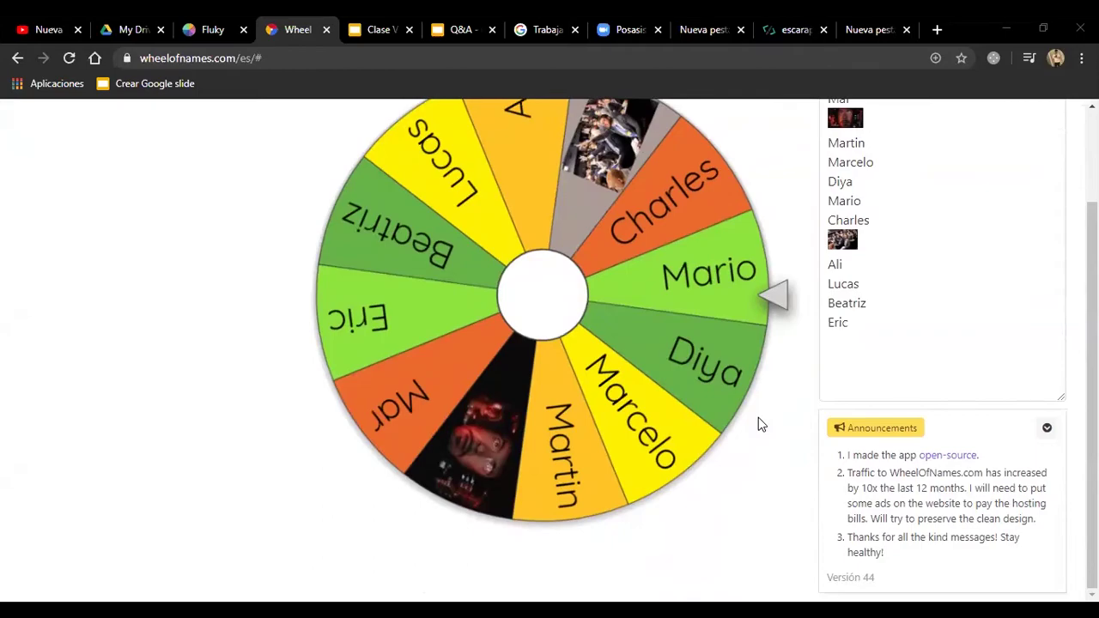
scroll(751, 420, up, 2)
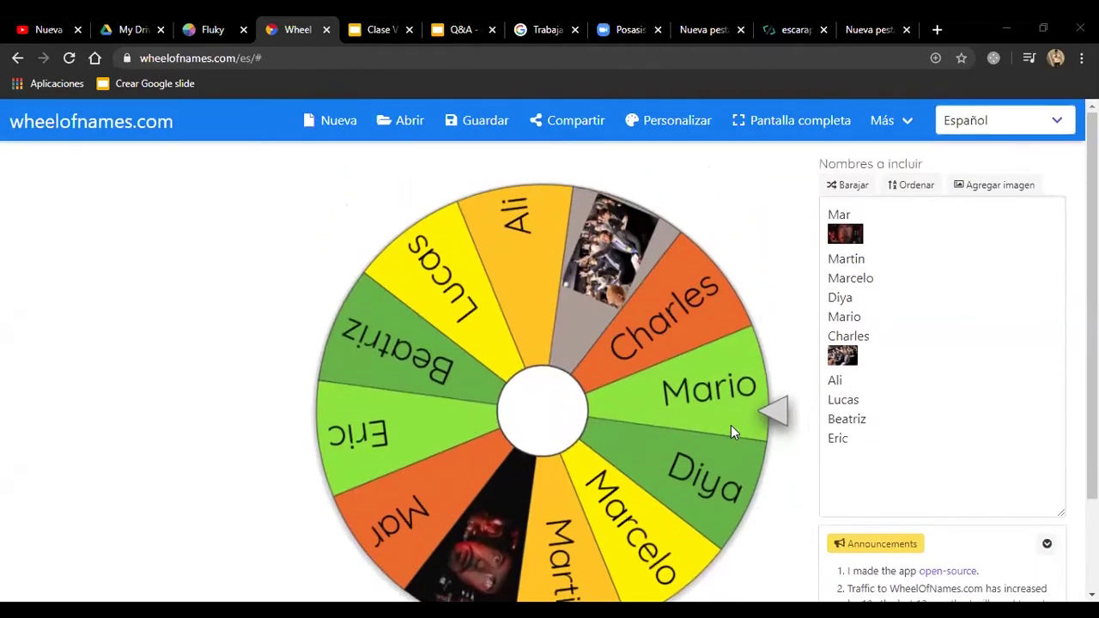
Step: Sign in with Google and save the wheel under the name RUEDA
click(274, 53)
click(228, 243)
click(468, 127)
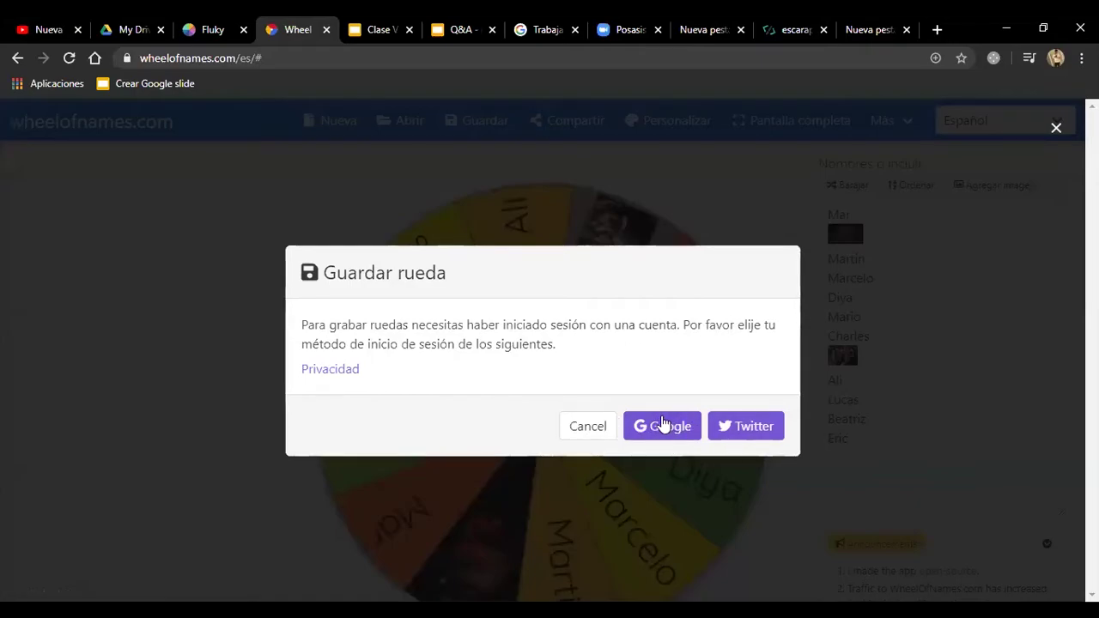
click(665, 425)
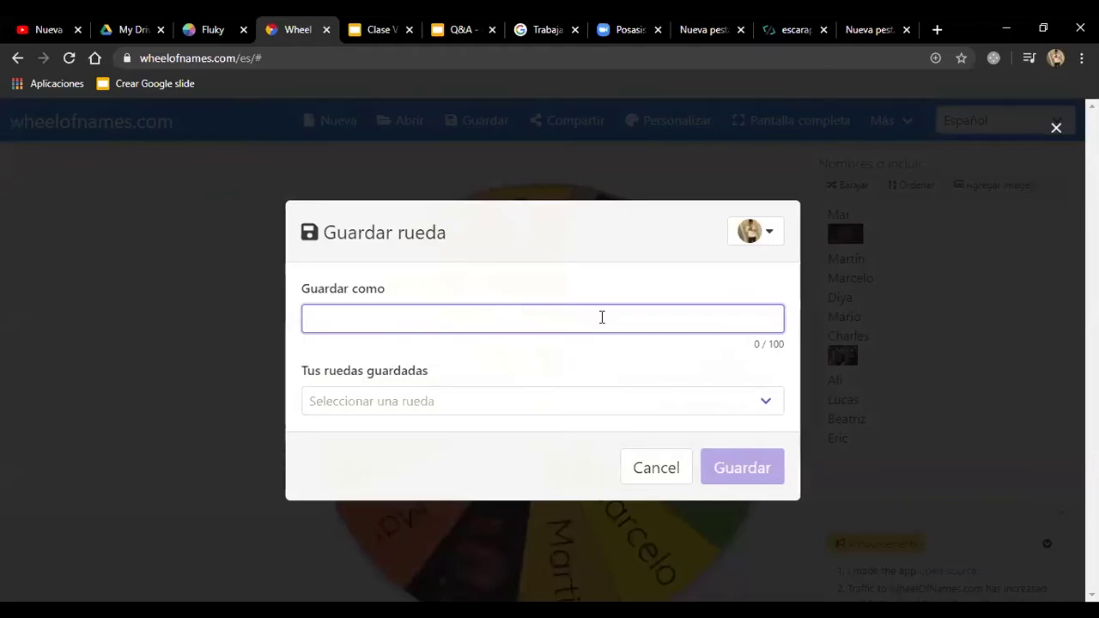
text(RUEDA)
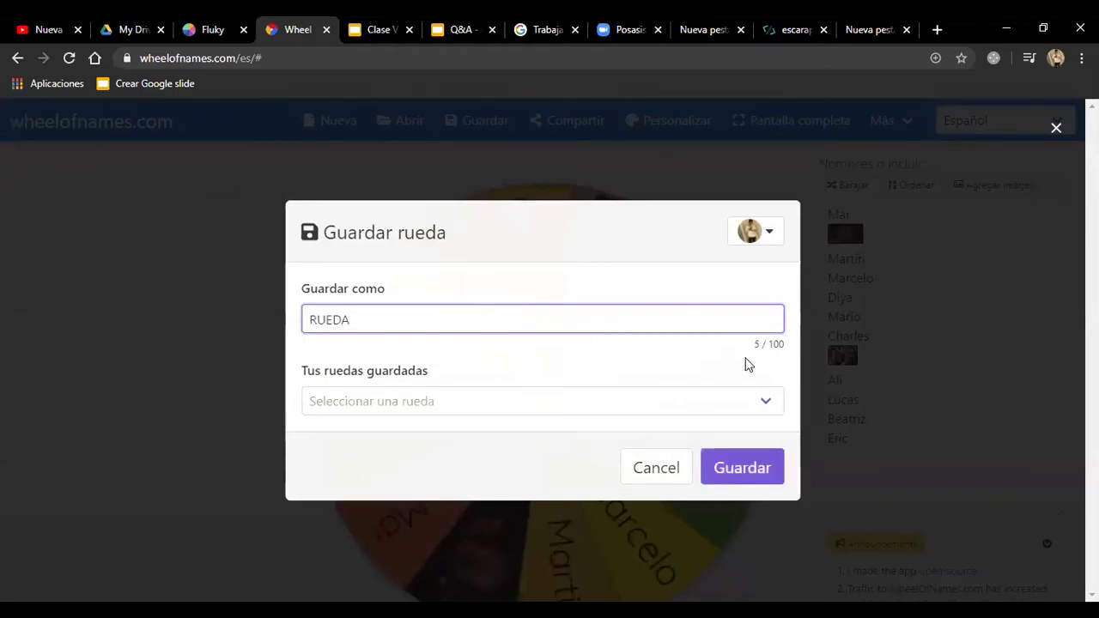
click(753, 481)
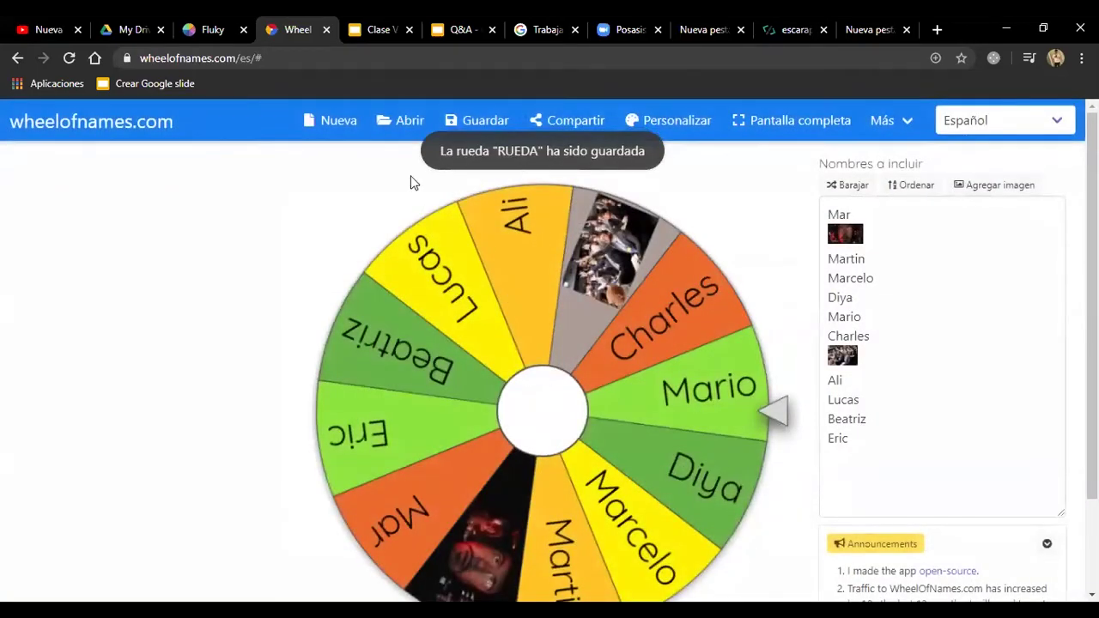
key(ctrl+Return)
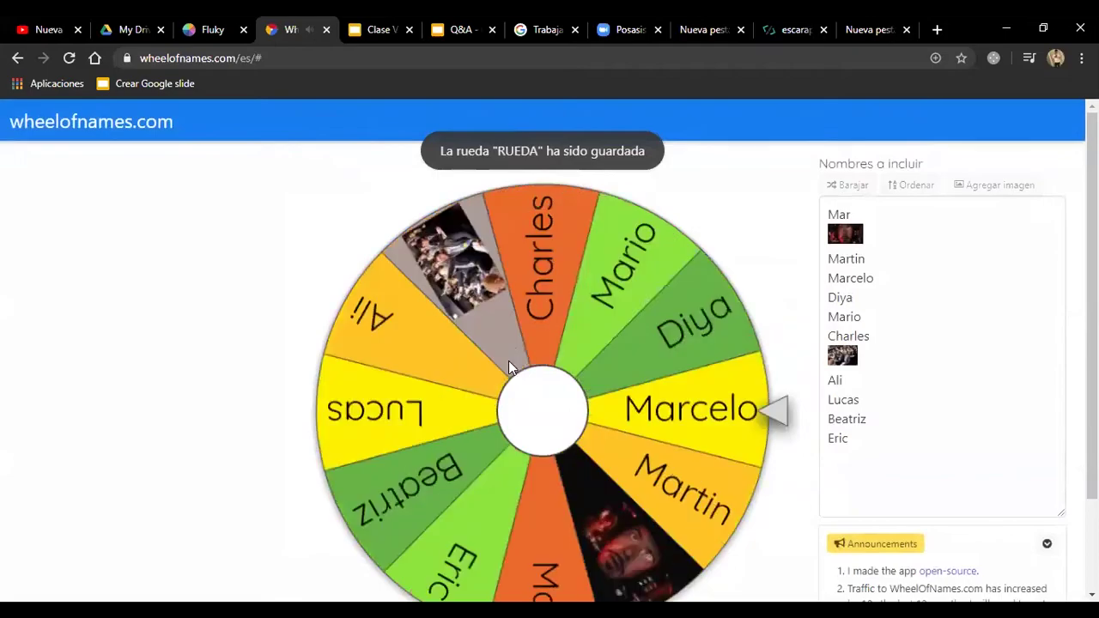
click(133, 29)
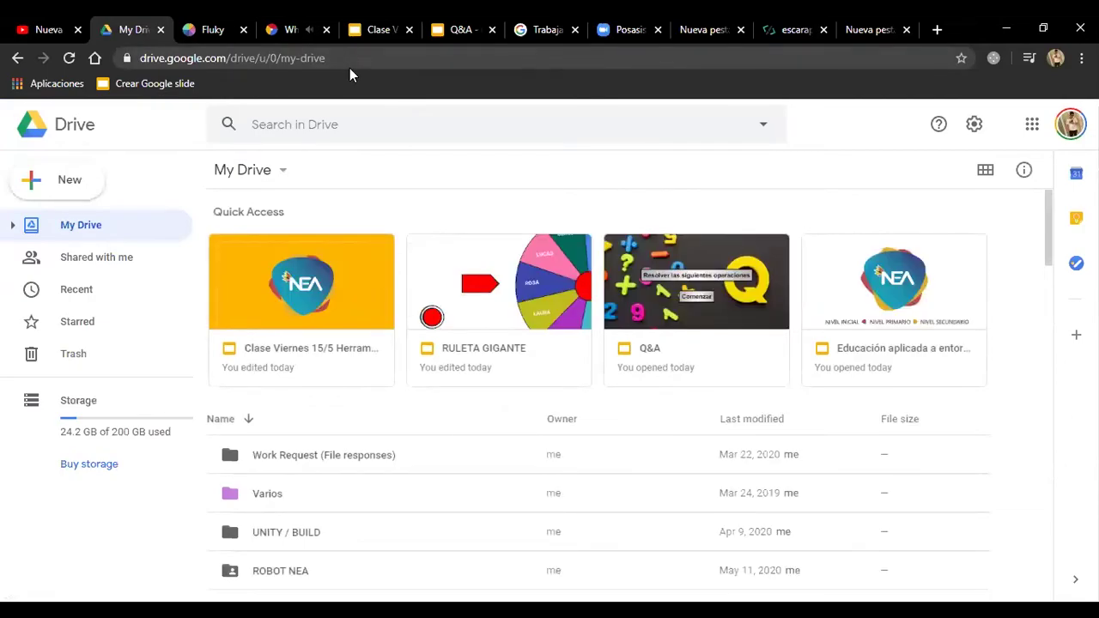
Step: Close the winner popup and dismiss the saved wheels list without opening one
click(288, 26)
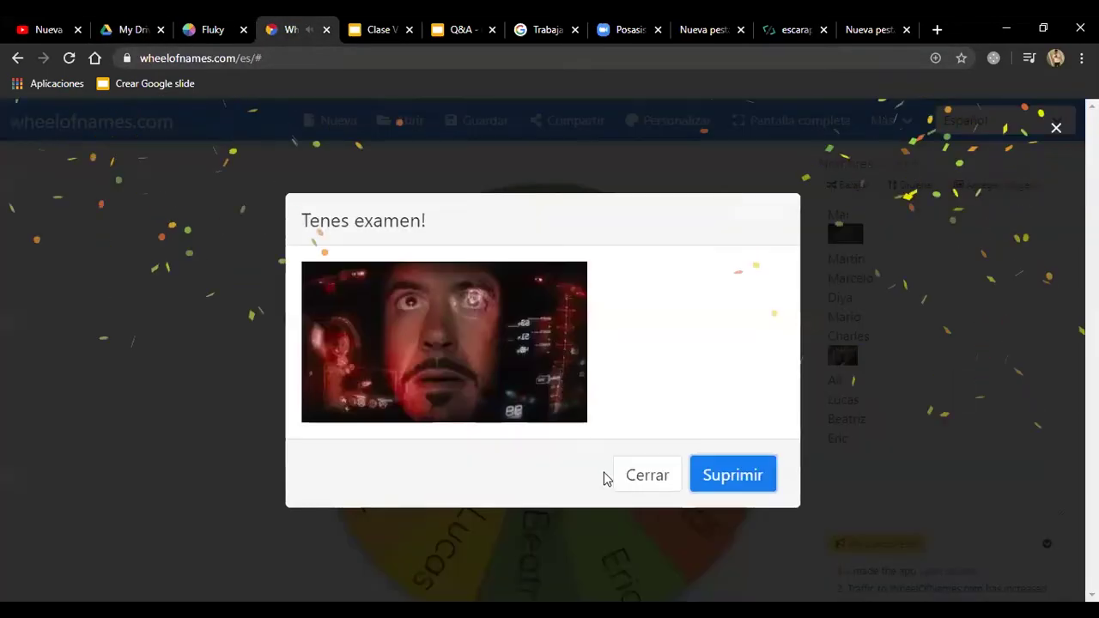
click(650, 477)
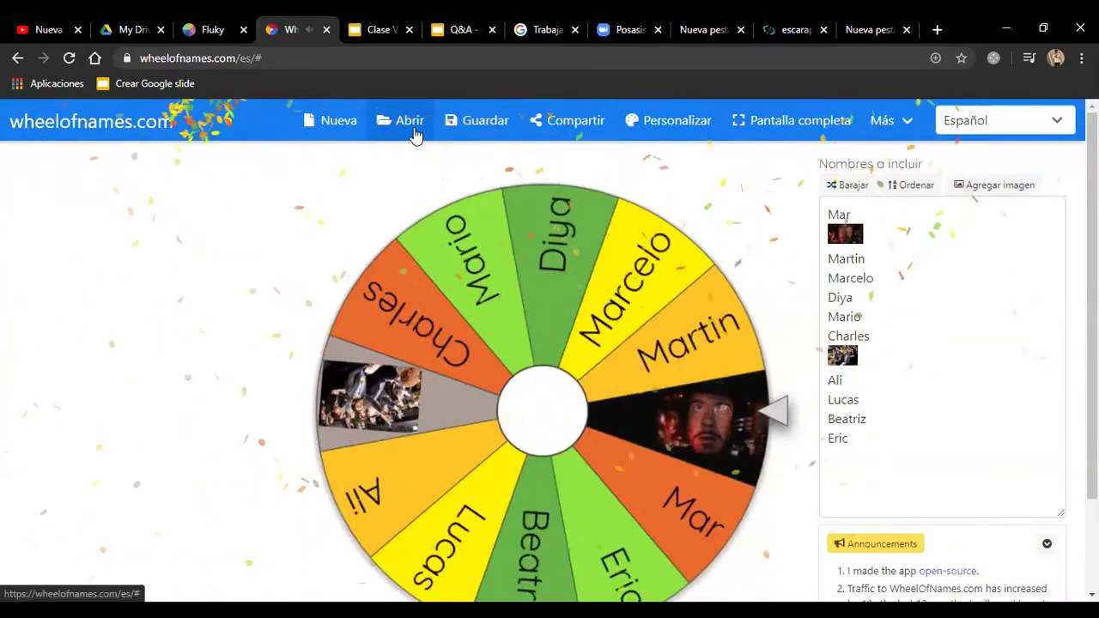
click(413, 127)
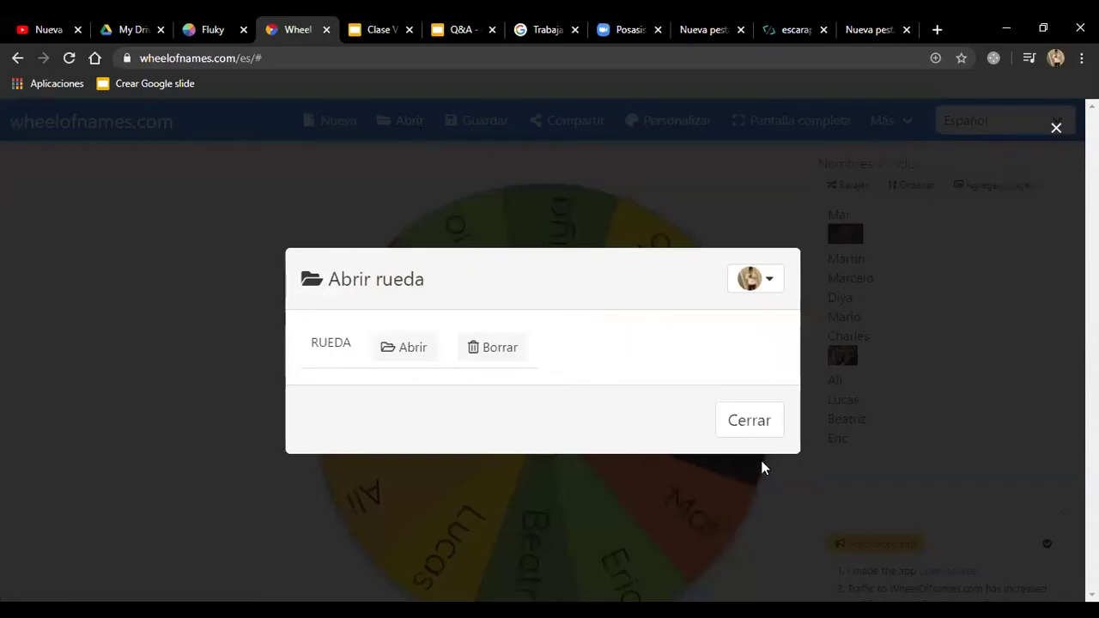
click(393, 345)
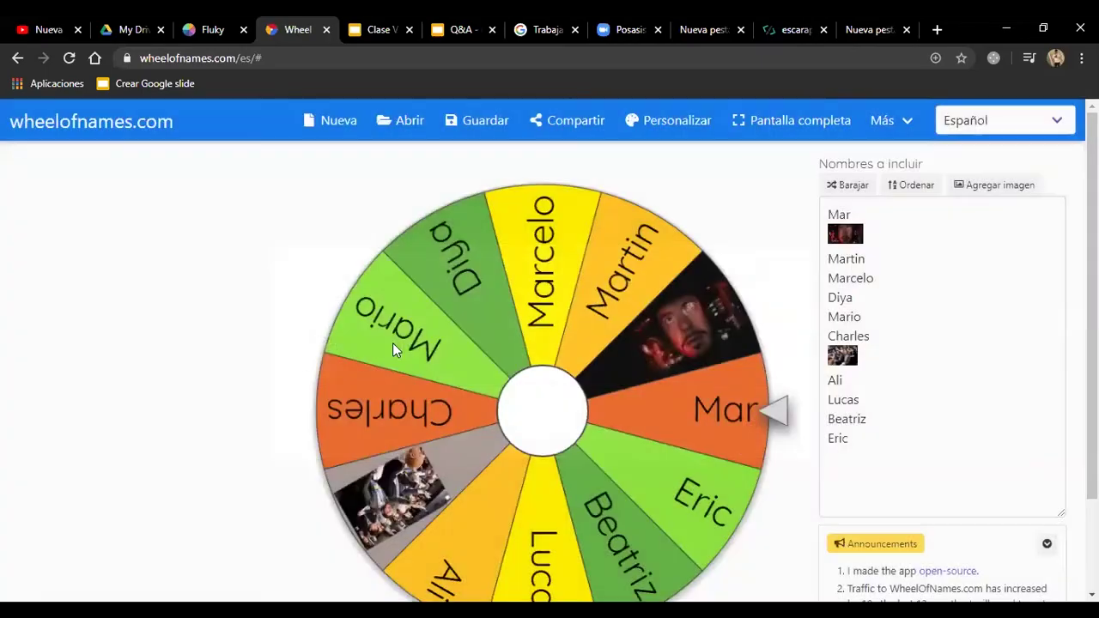
click(403, 121)
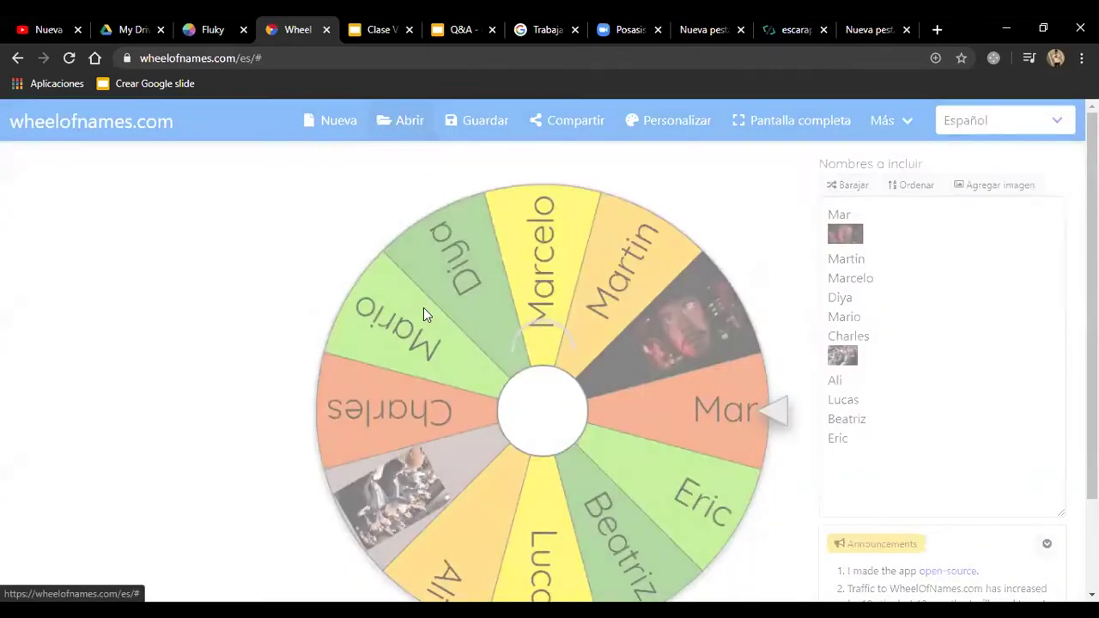
click(760, 432)
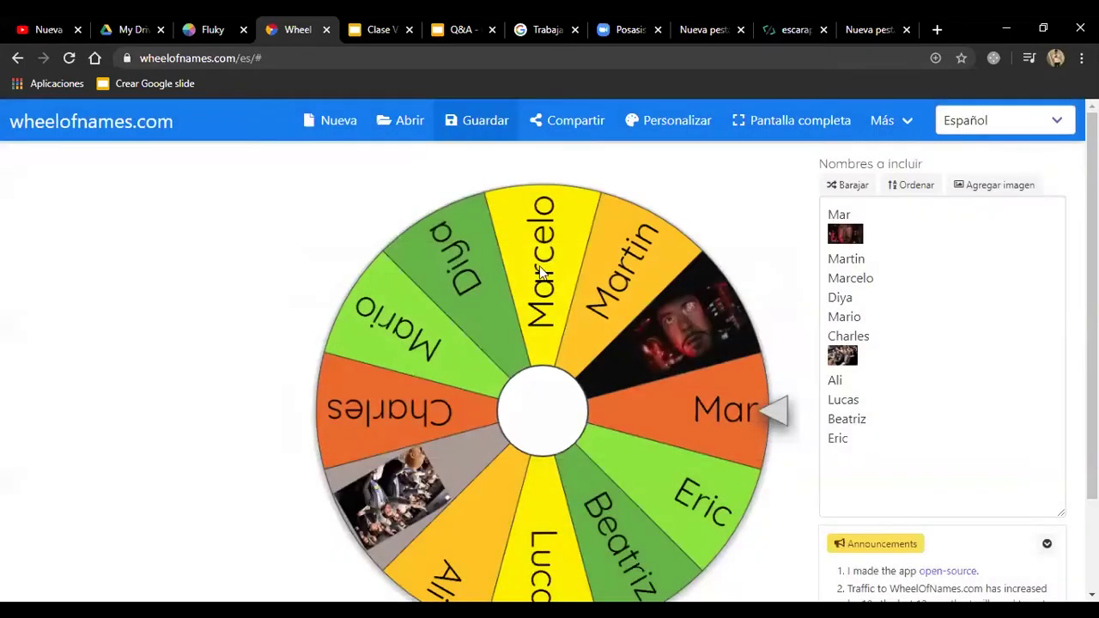
Step: Bring up the save window showing RUEDA and cancel it without saving
click(478, 121)
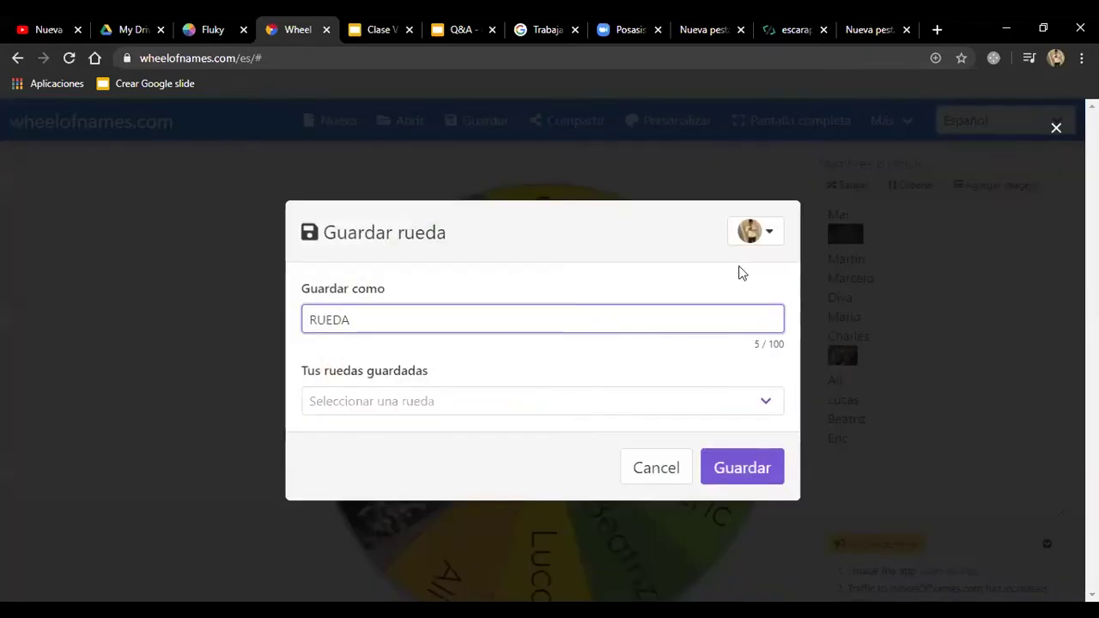
click(868, 107)
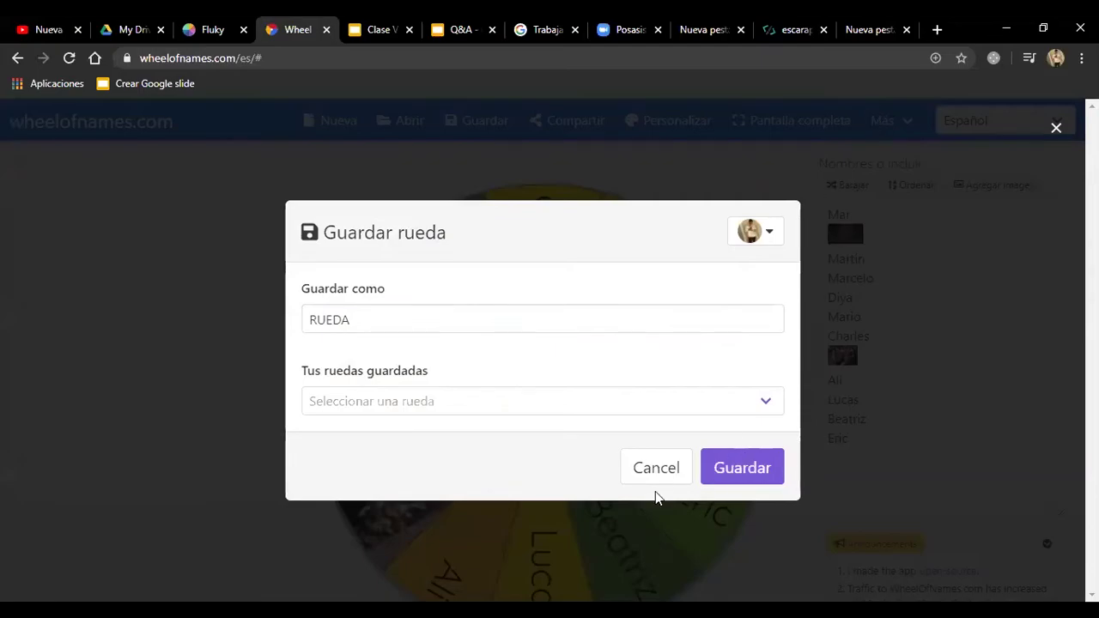
click(655, 470)
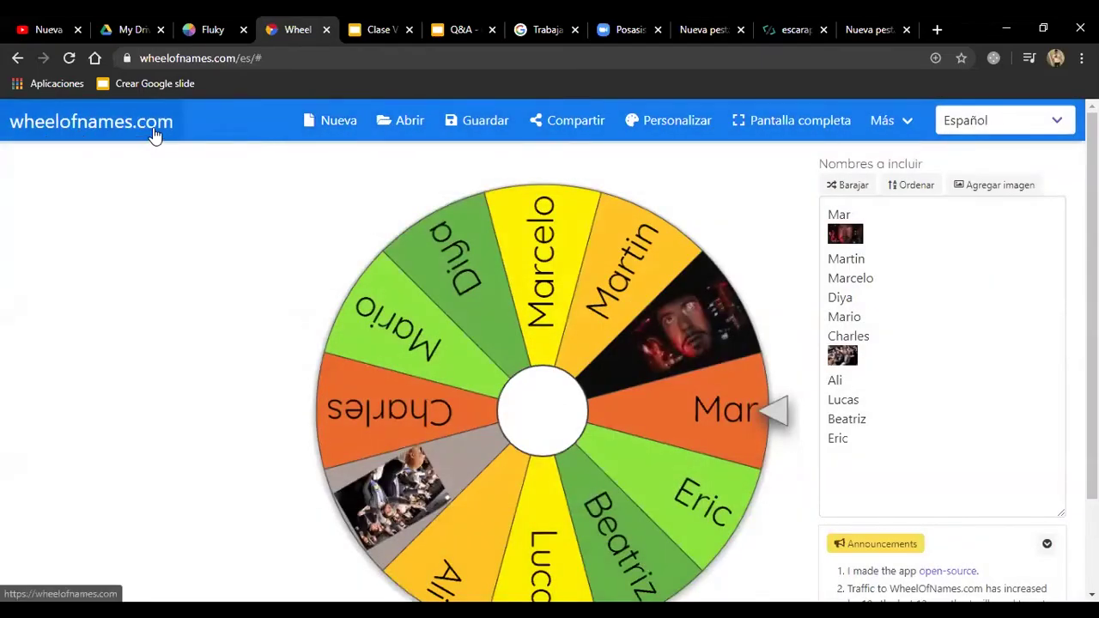
Step: Glance at the Fluky and My Drive tabs, then spin the twelve-slice student wheel
click(225, 29)
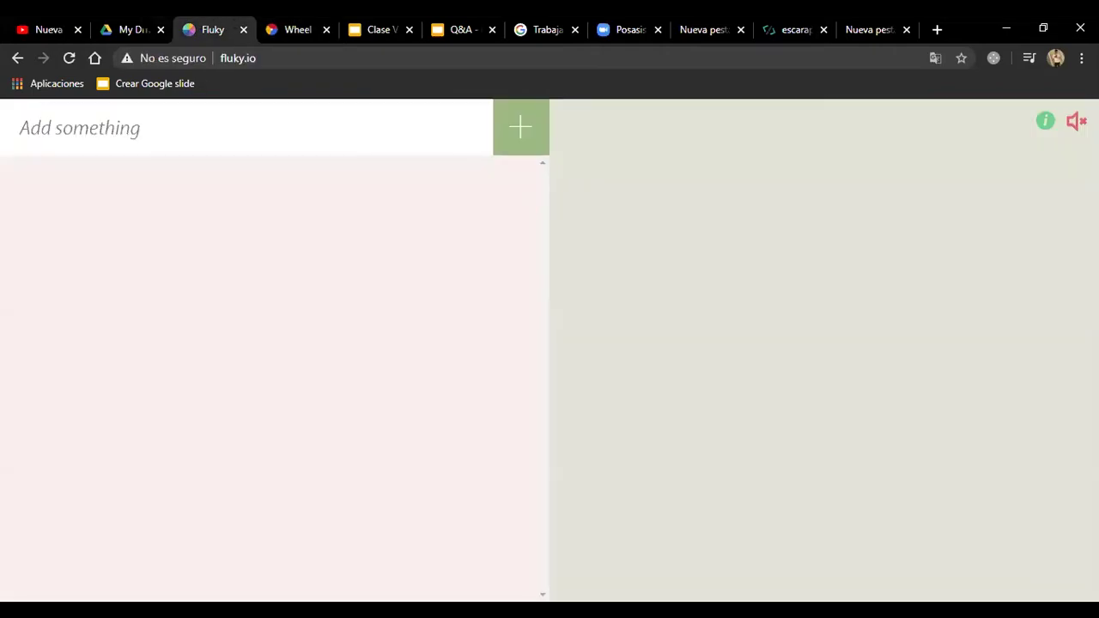
click(128, 29)
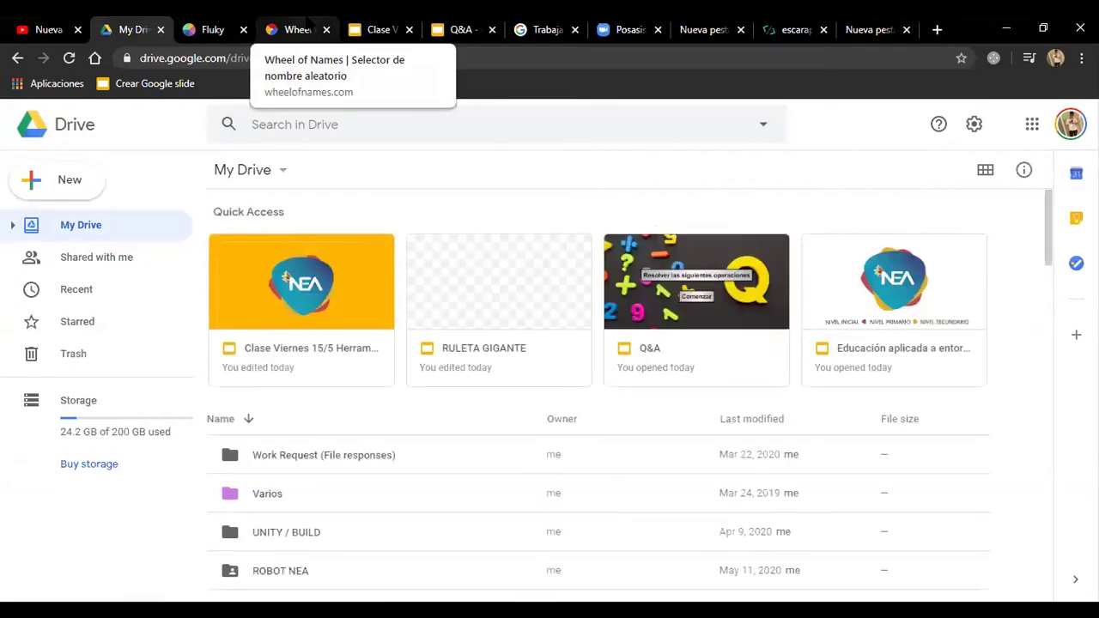
click(296, 30)
click(535, 315)
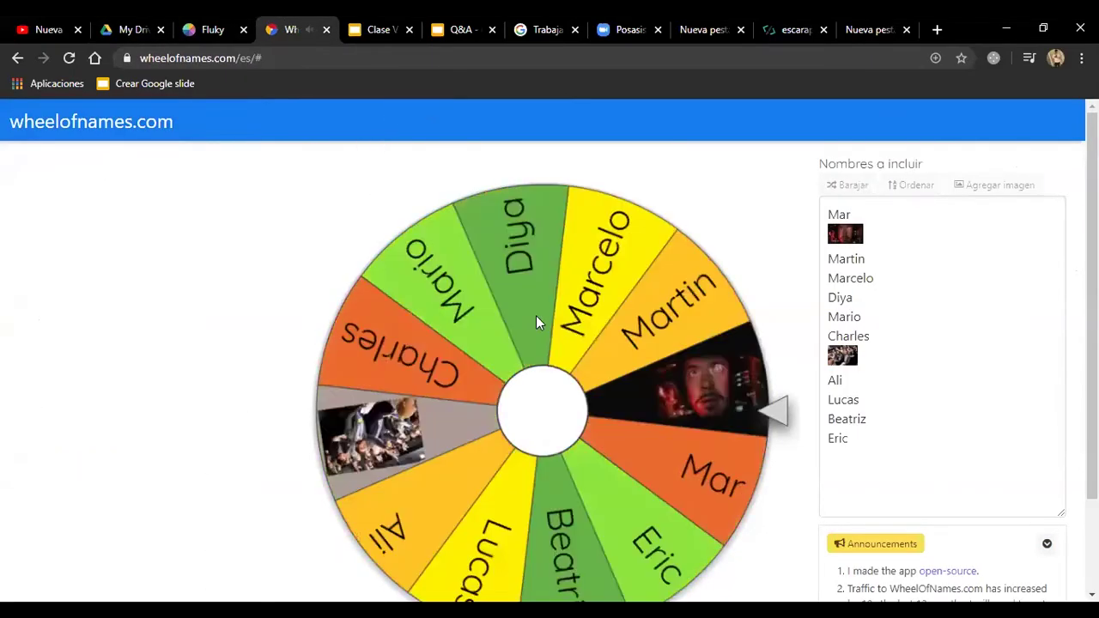
Step: Let the spin land on Mario and close the 'Tenes examen!' winner popup with Cerrar
scroll(550, 367, down, 2)
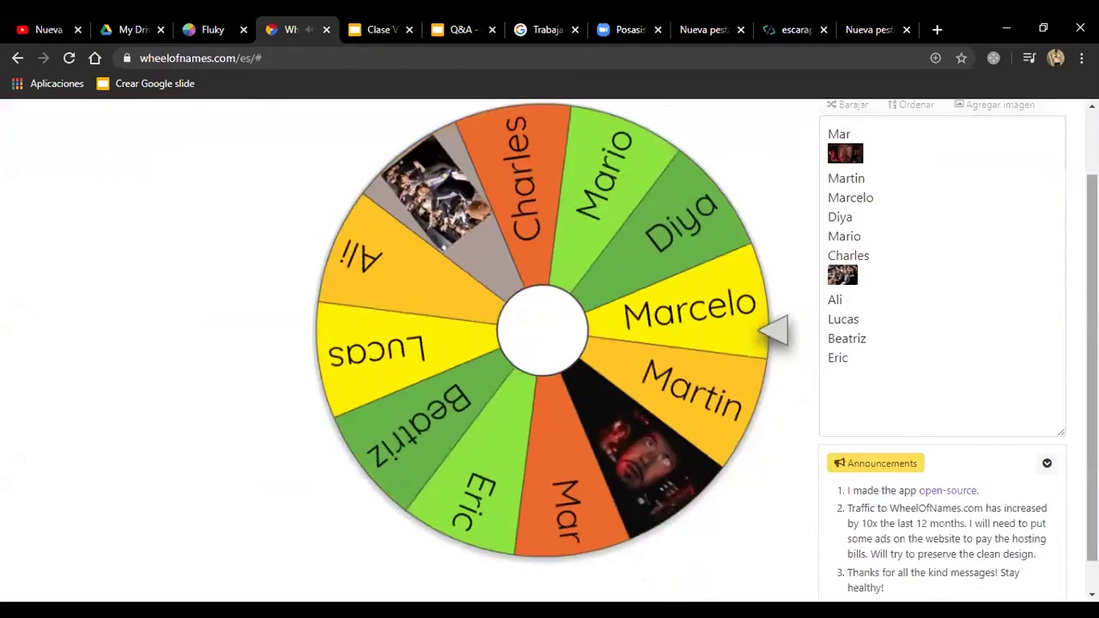
scroll(550, 343, up, 1)
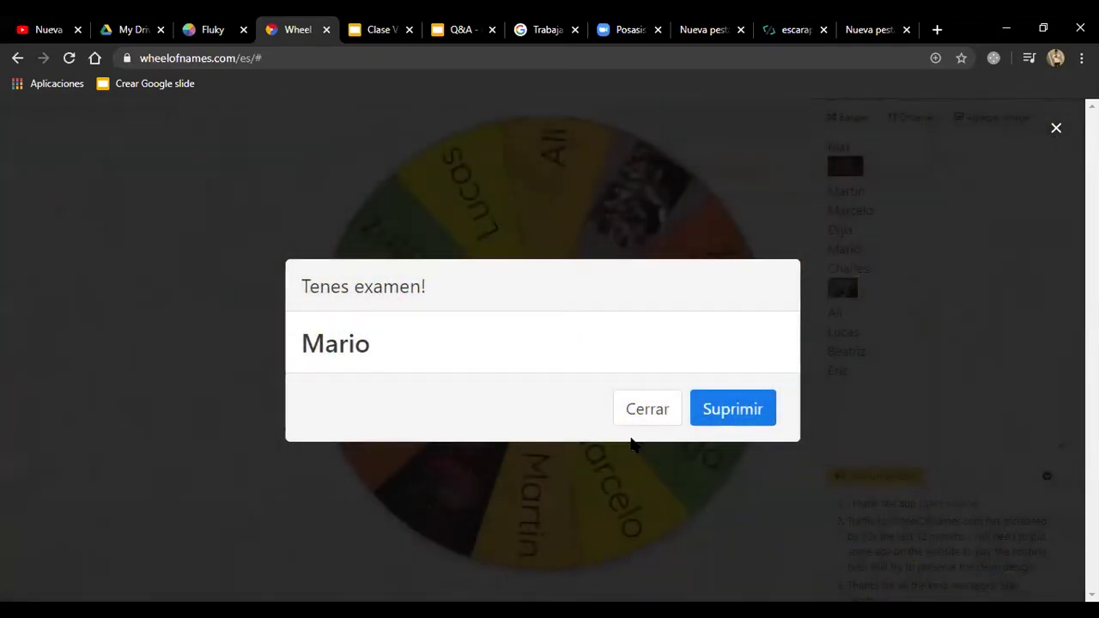
click(641, 411)
scroll(815, 206, up, 1)
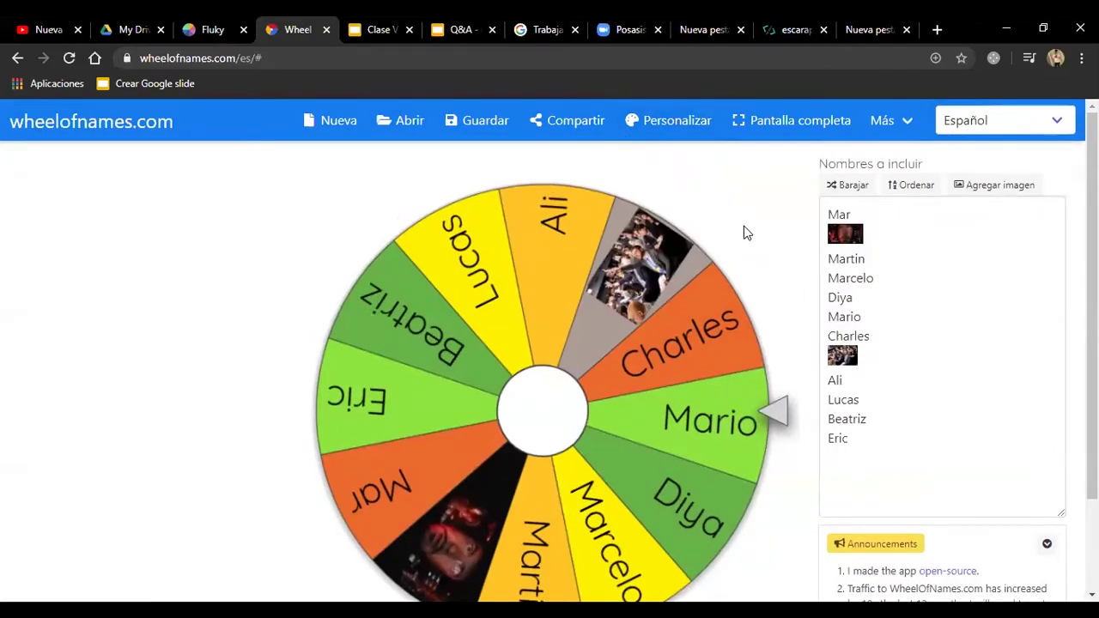
scroll(822, 228, down, 2)
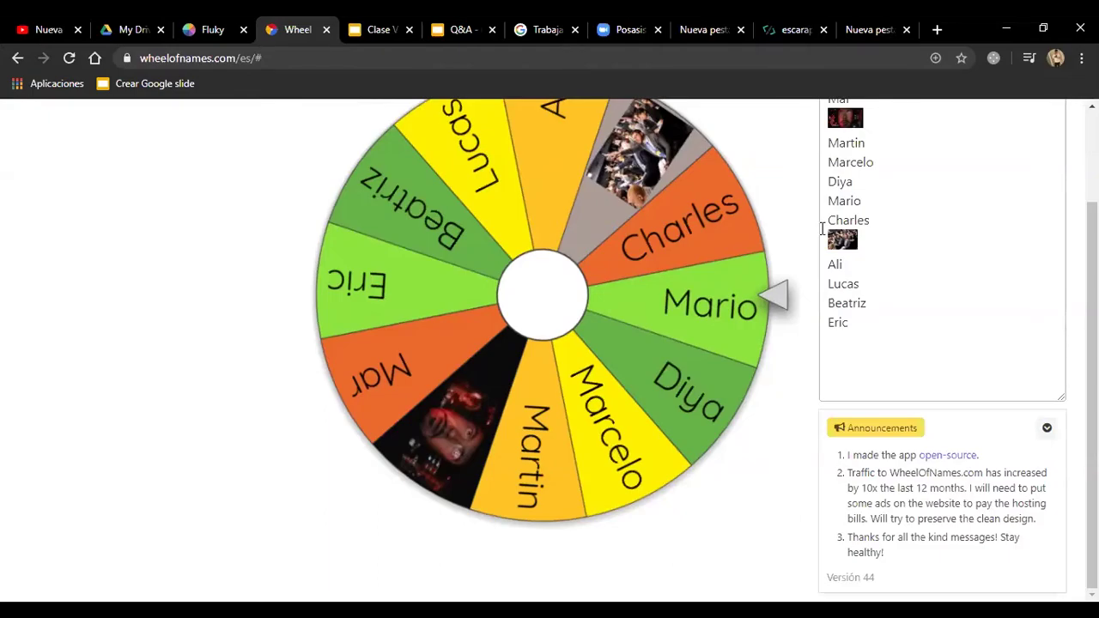
scroll(790, 241, up, 2)
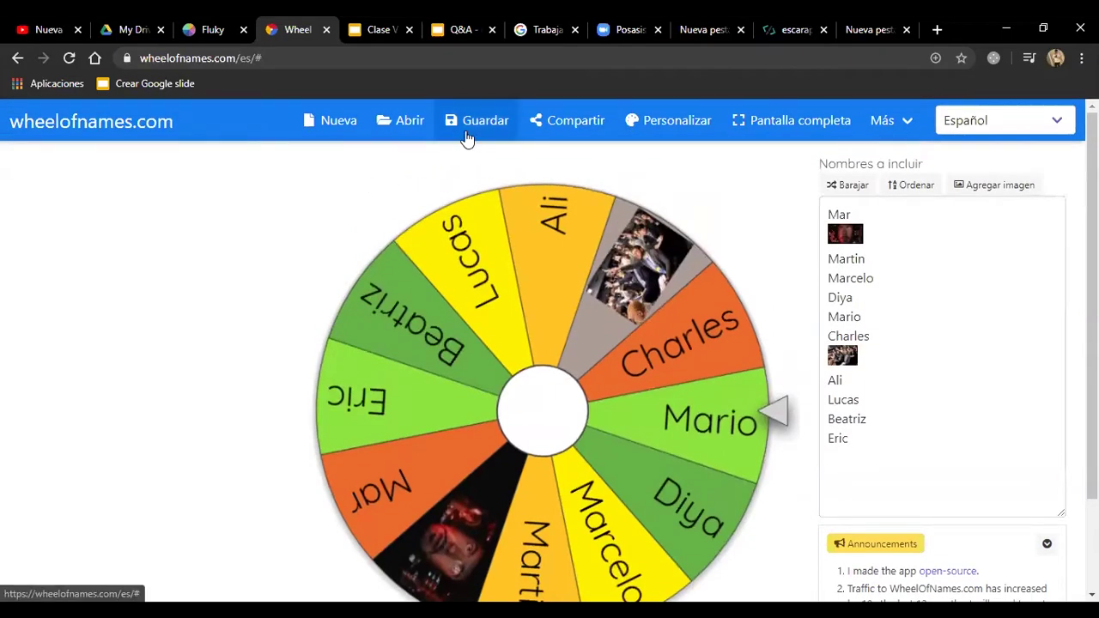
click(466, 136)
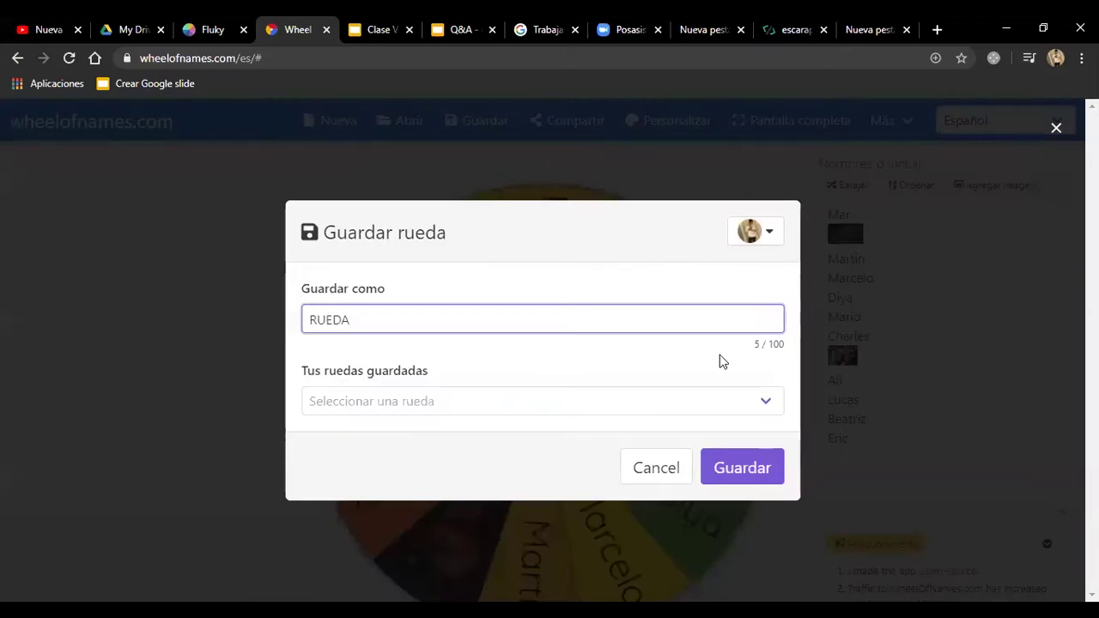
click(760, 240)
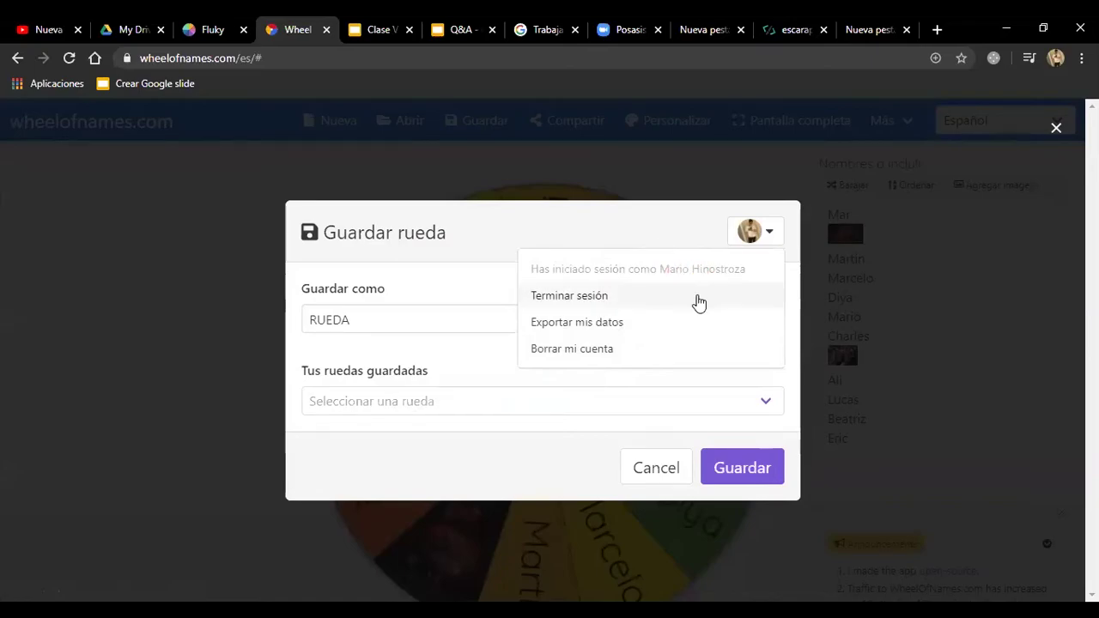
click(691, 245)
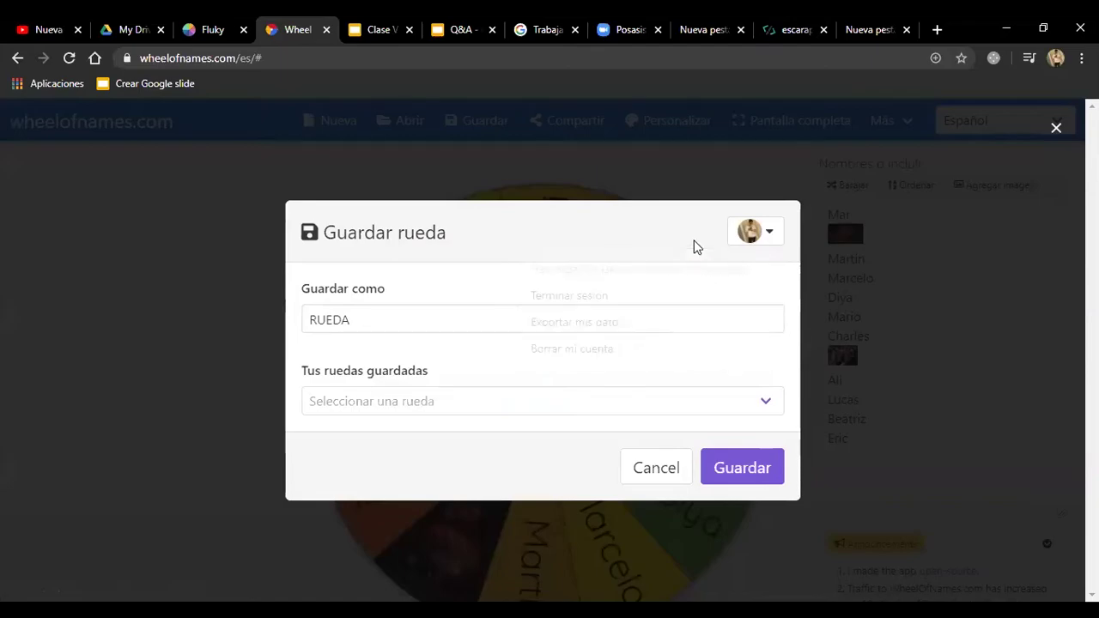
click(673, 470)
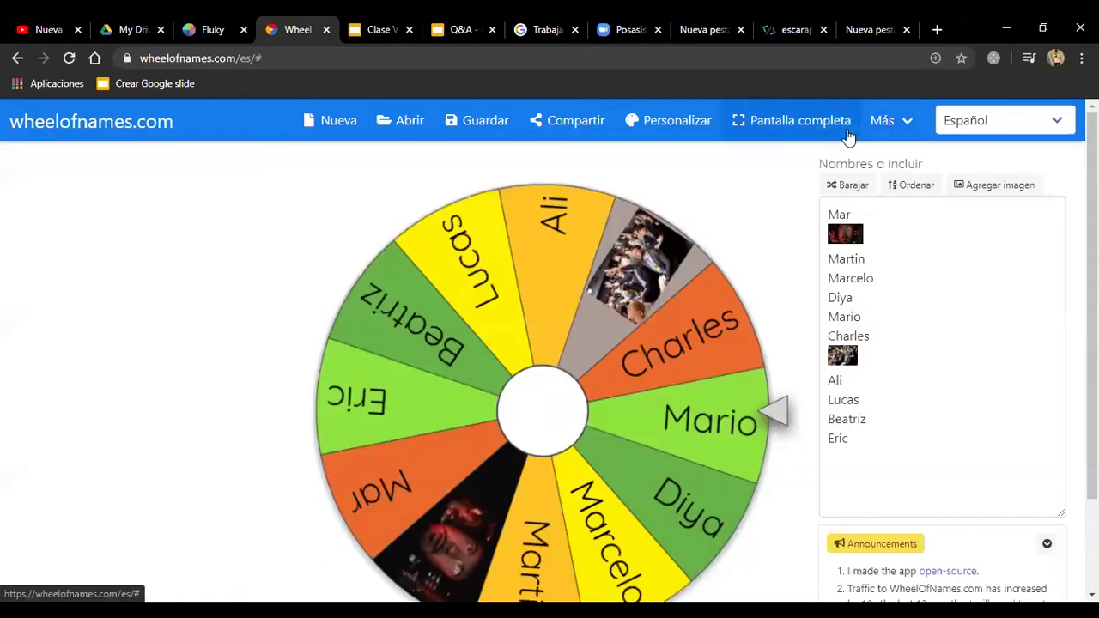
Step: Show the wheel in full screen and exit it, then flip to Fluky and back
click(841, 129)
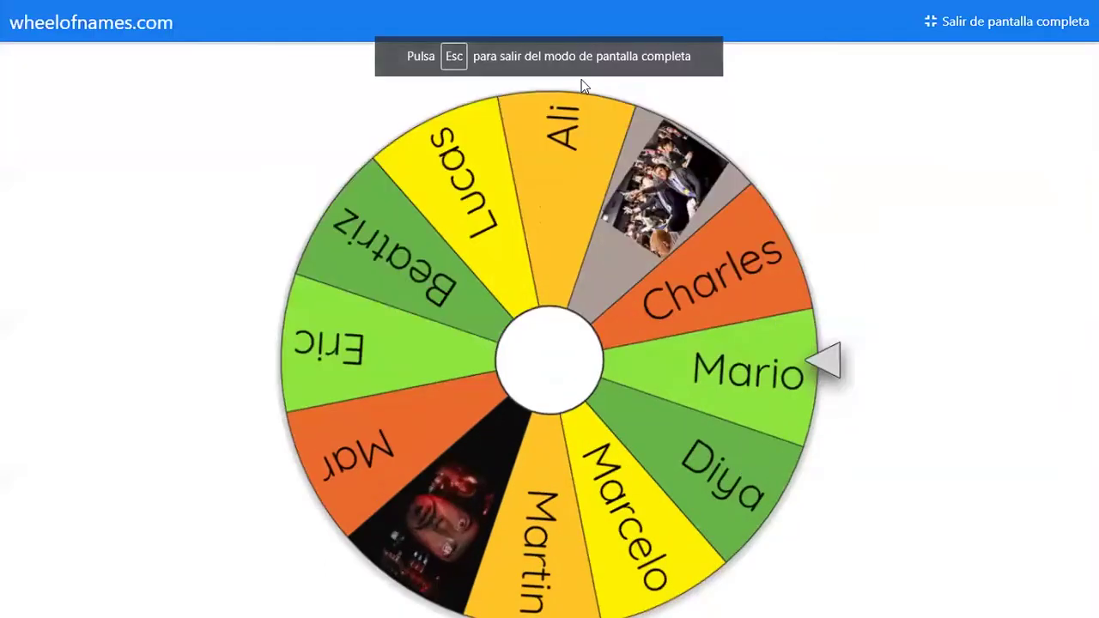
click(1014, 33)
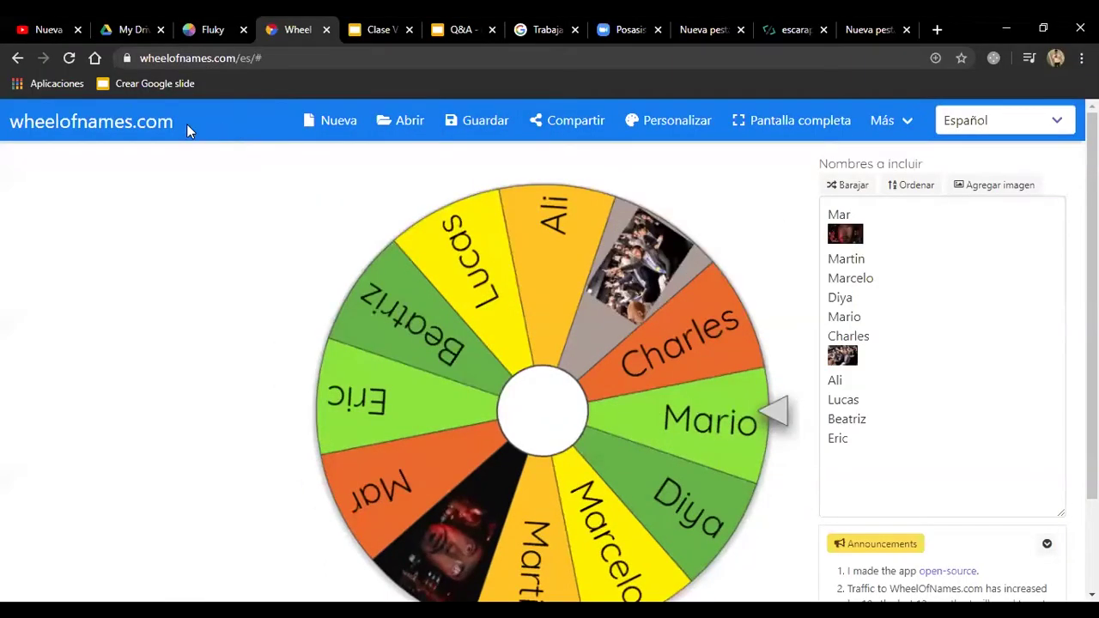
click(210, 28)
click(296, 29)
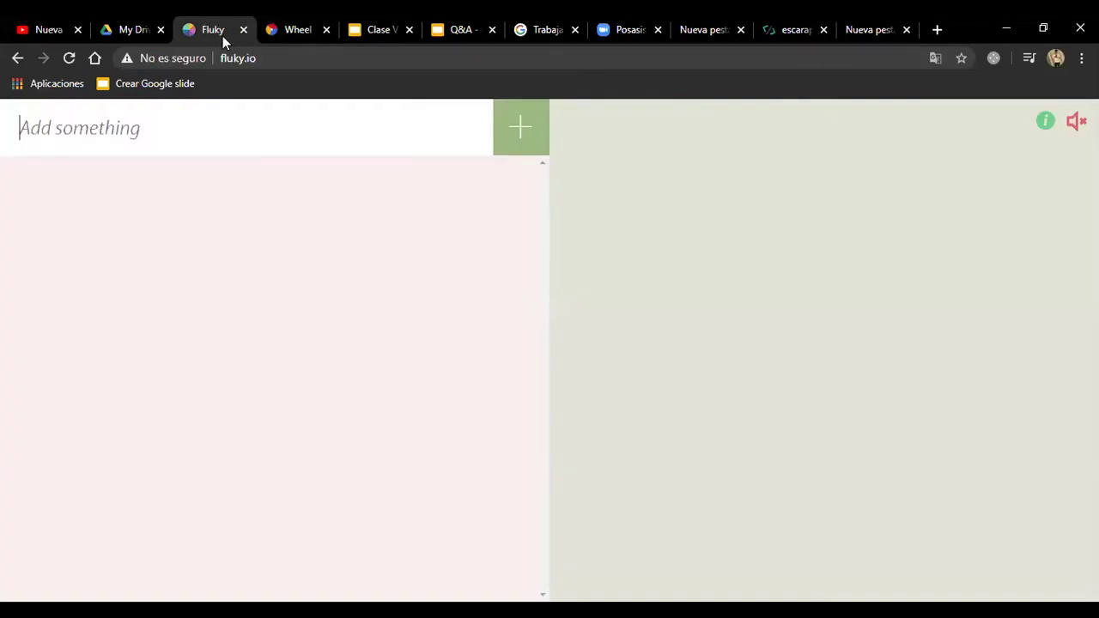
Step: Click Fluky's empty 'Add something' entry field, then return to the unchanged Wheel of Names wheel
click(219, 30)
click(276, 153)
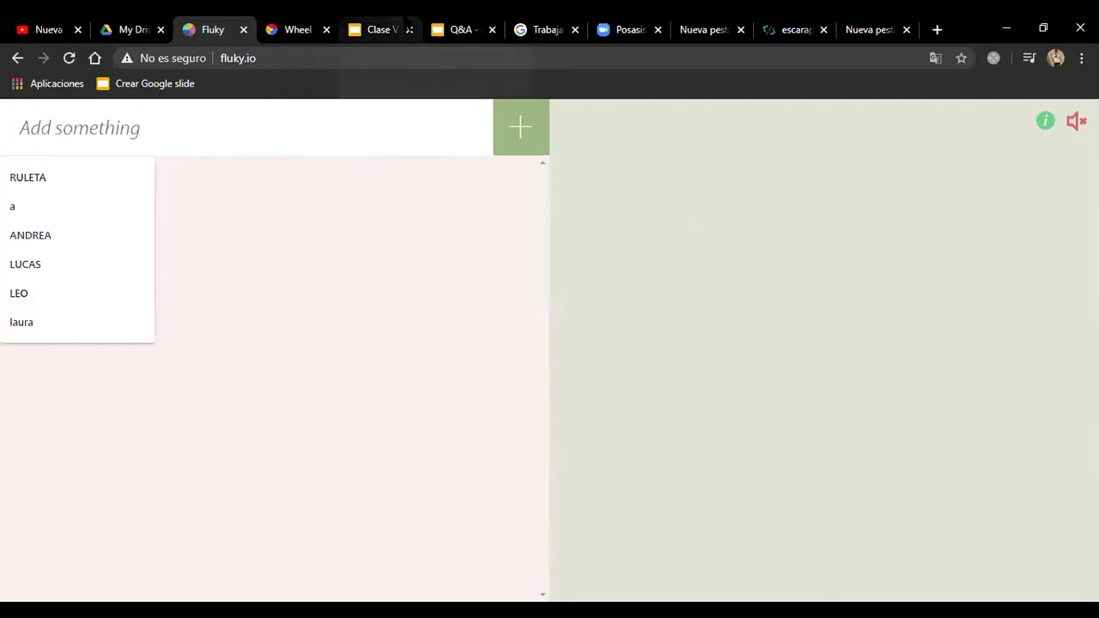
click(292, 29)
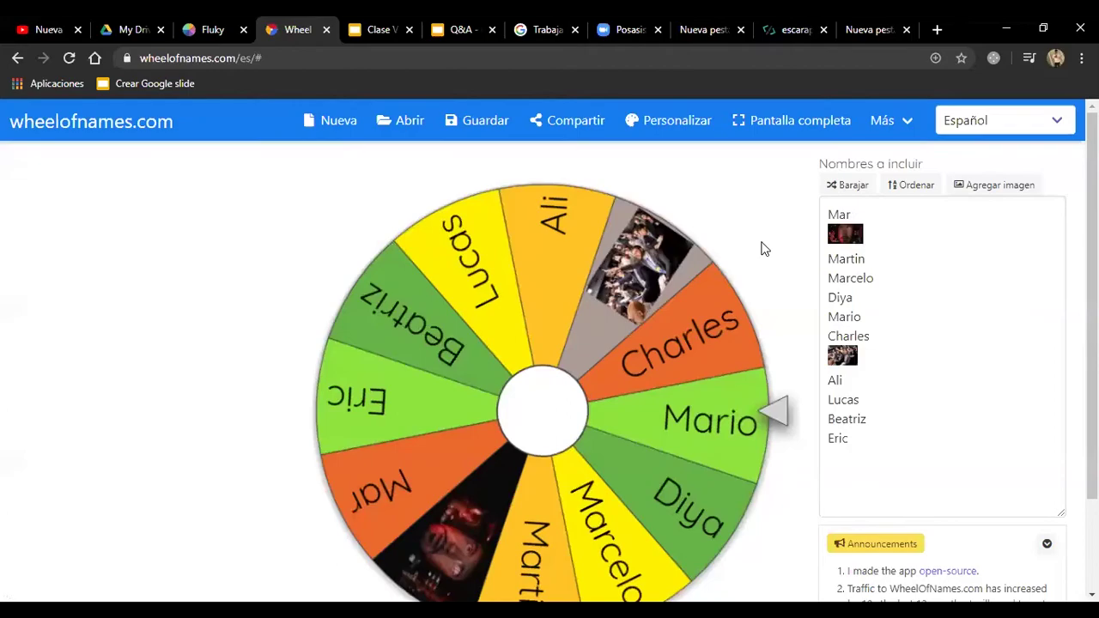
scroll(687, 266, down, 2)
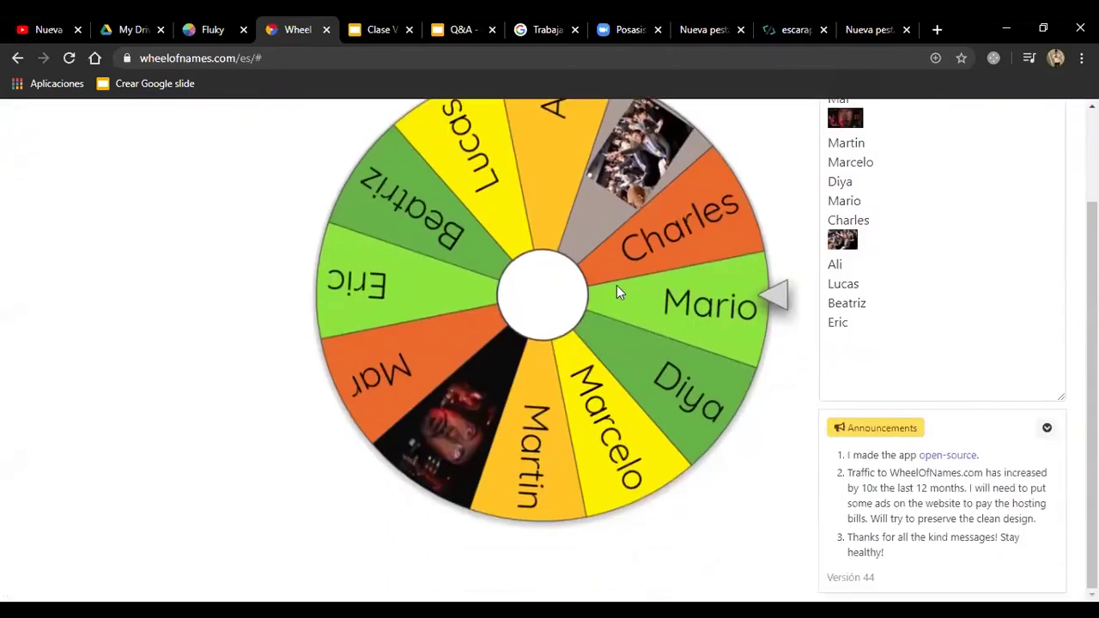
scroll(642, 347, up, 1)
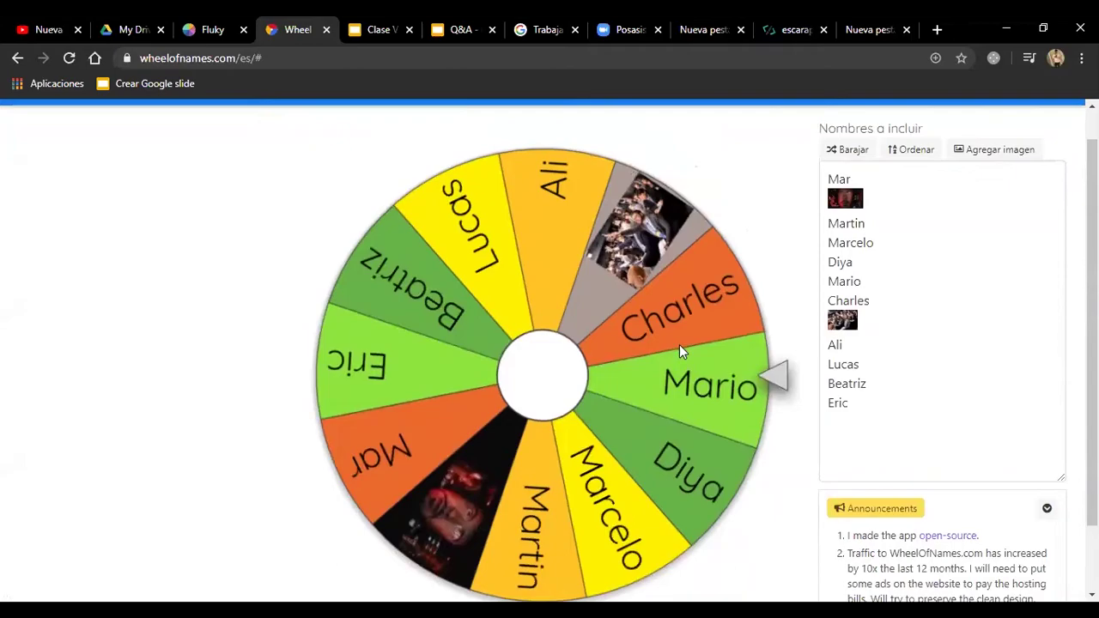
scroll(694, 348, up, 1)
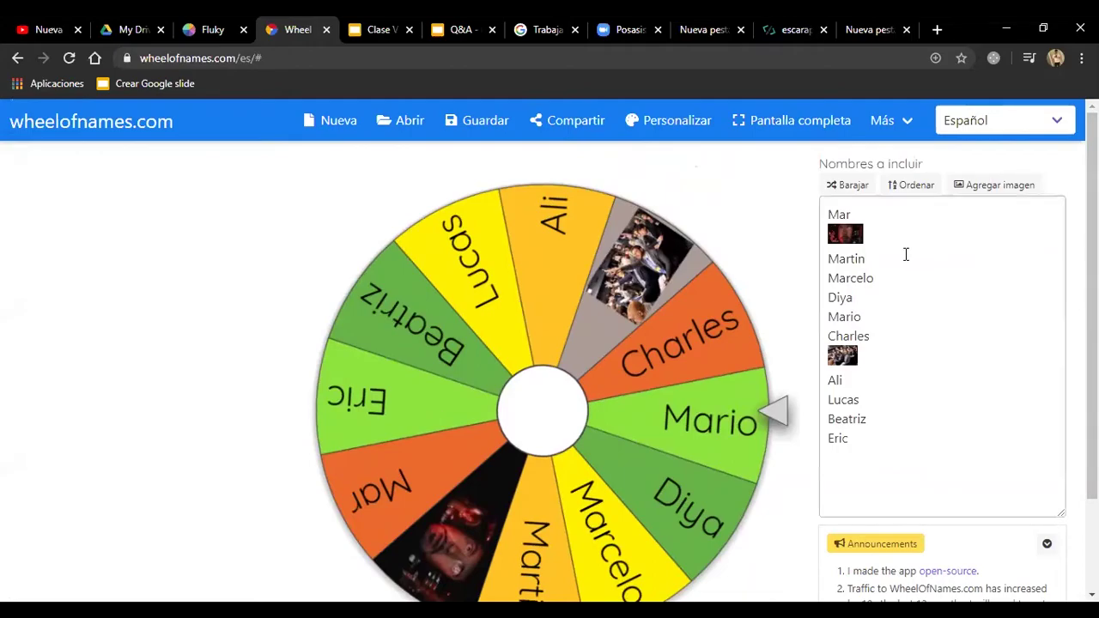
scroll(796, 248, down, 2)
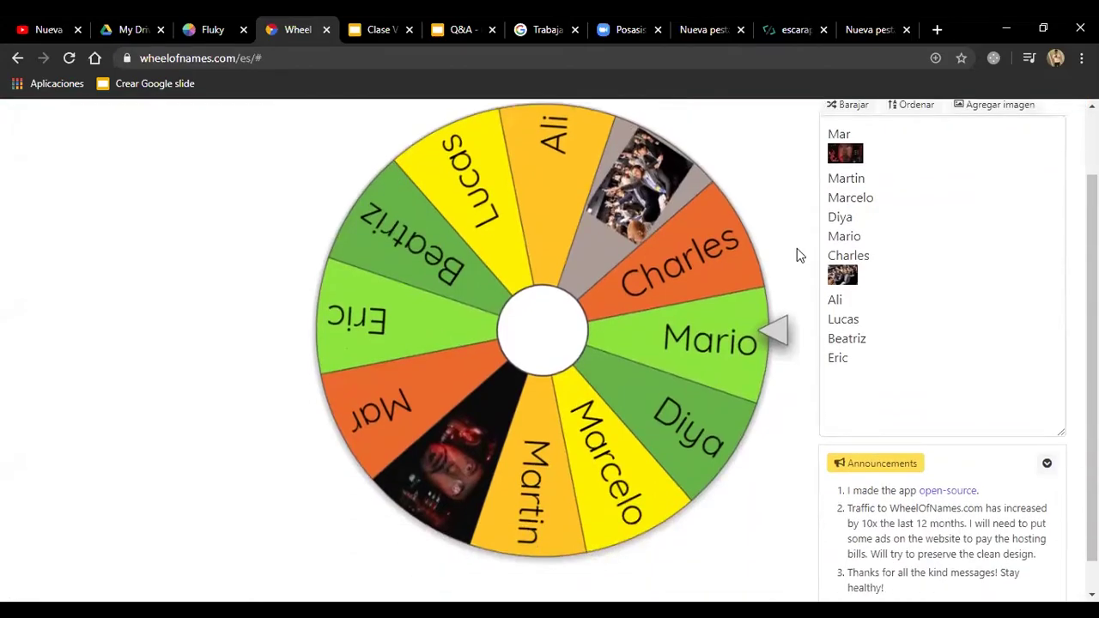